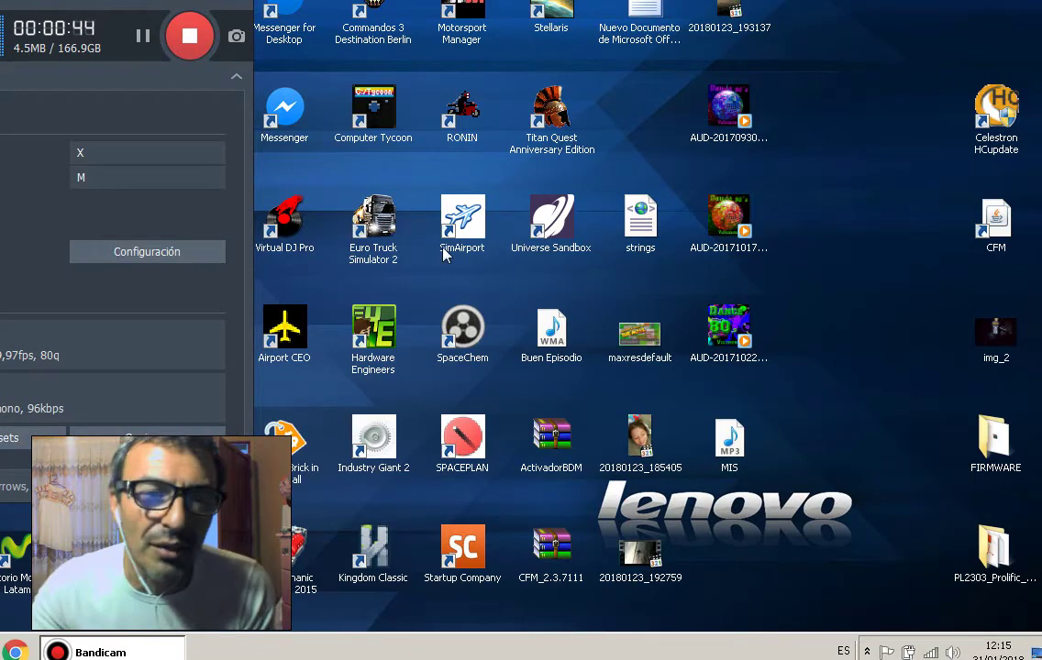
- Open the img_2 photo from the desktop, examine the boot loader error on the hand control, and close the photo
double_click(1002, 338)
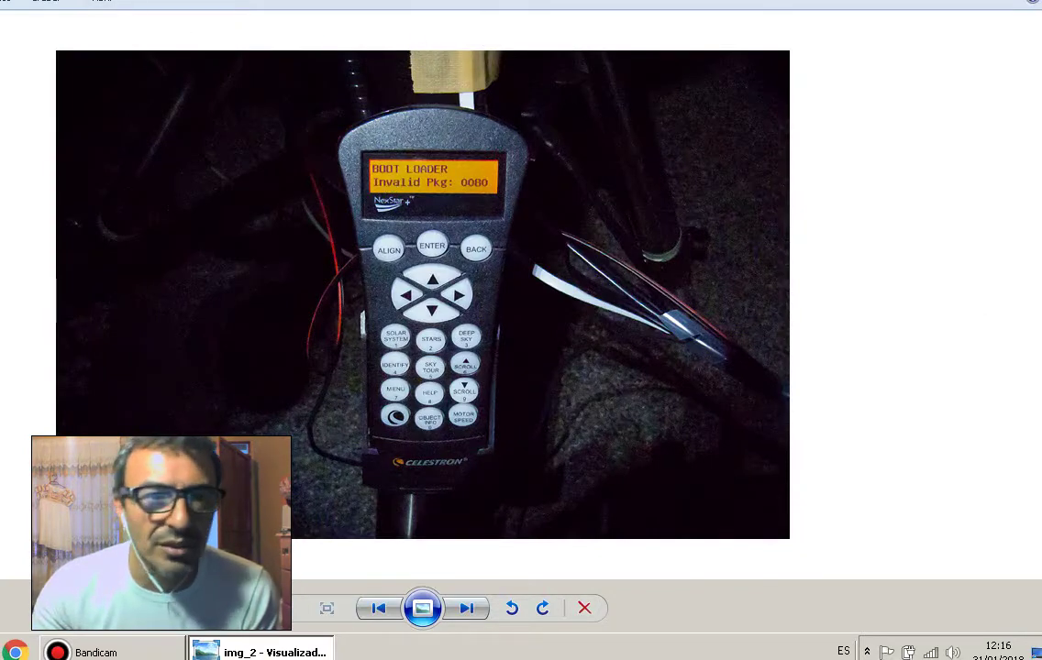
double_click(101, 0)
left_click_drag(342, 82, 482, 19)
left_click_drag(589, 34, 612, 25)
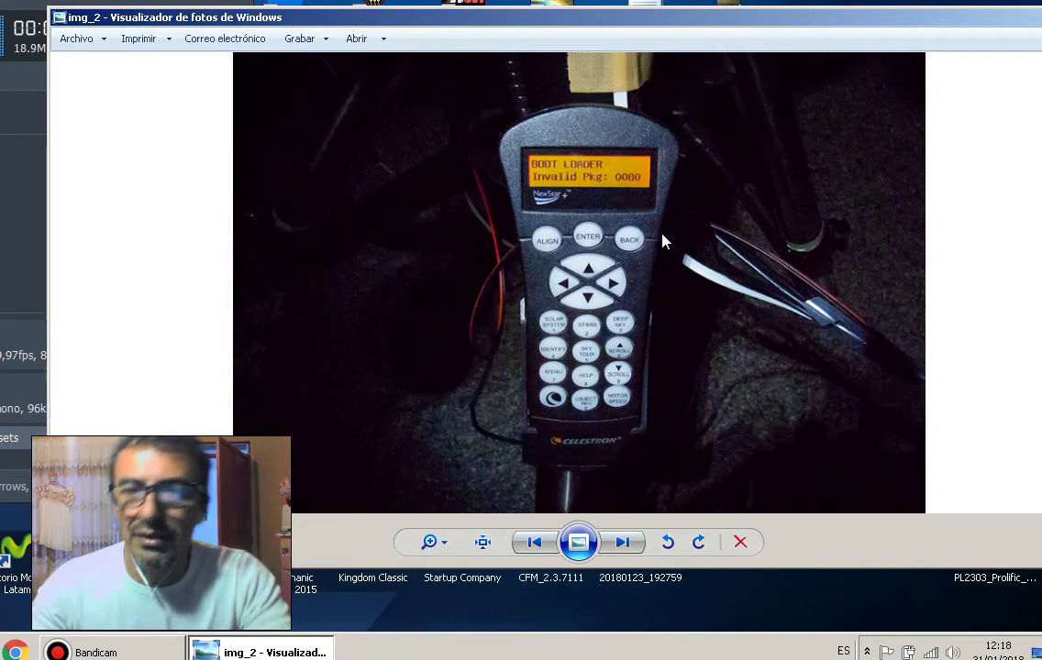
left_click_drag(893, 19, 813, 13)
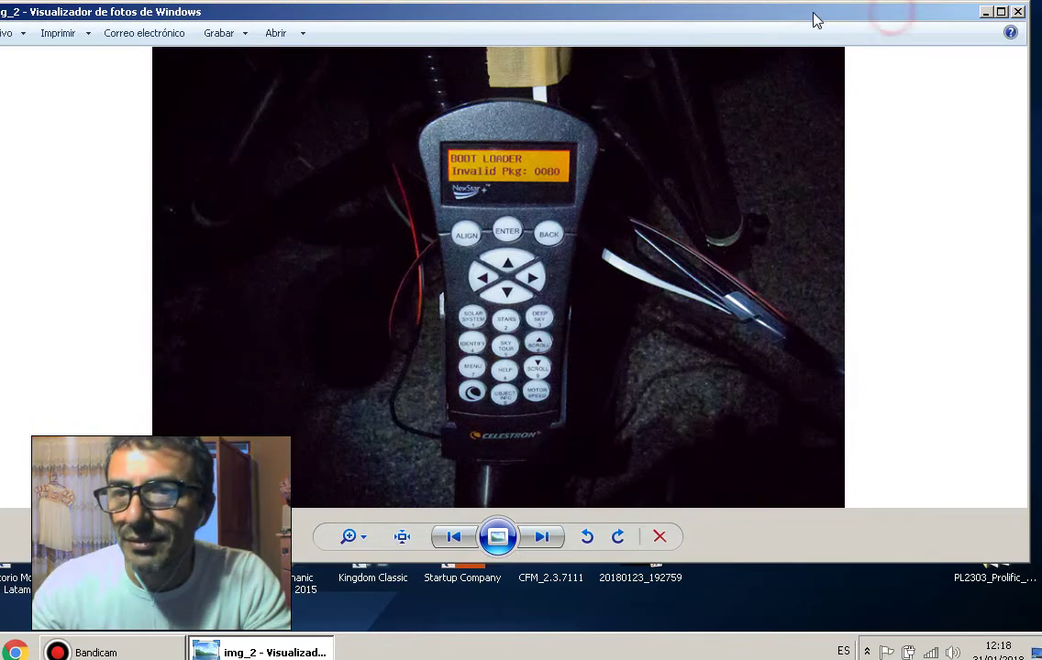
left_click(1017, 12)
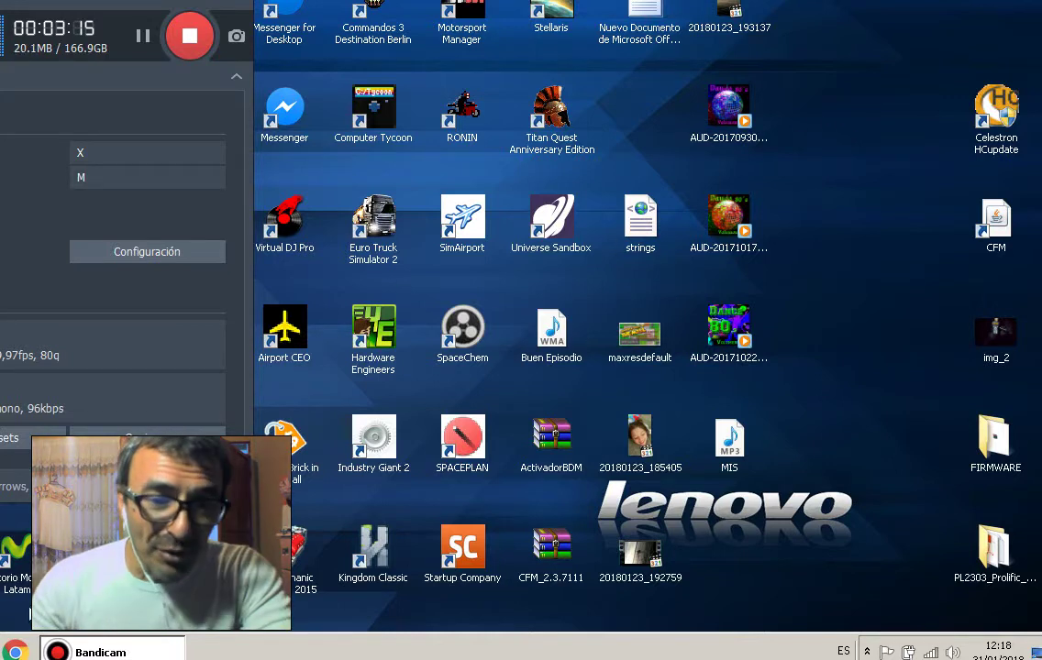
- Open a Chrome window and position it so the Celestron HCupdate, CFM and driver icons on the desktop stay uncovered
left_click(16, 652)
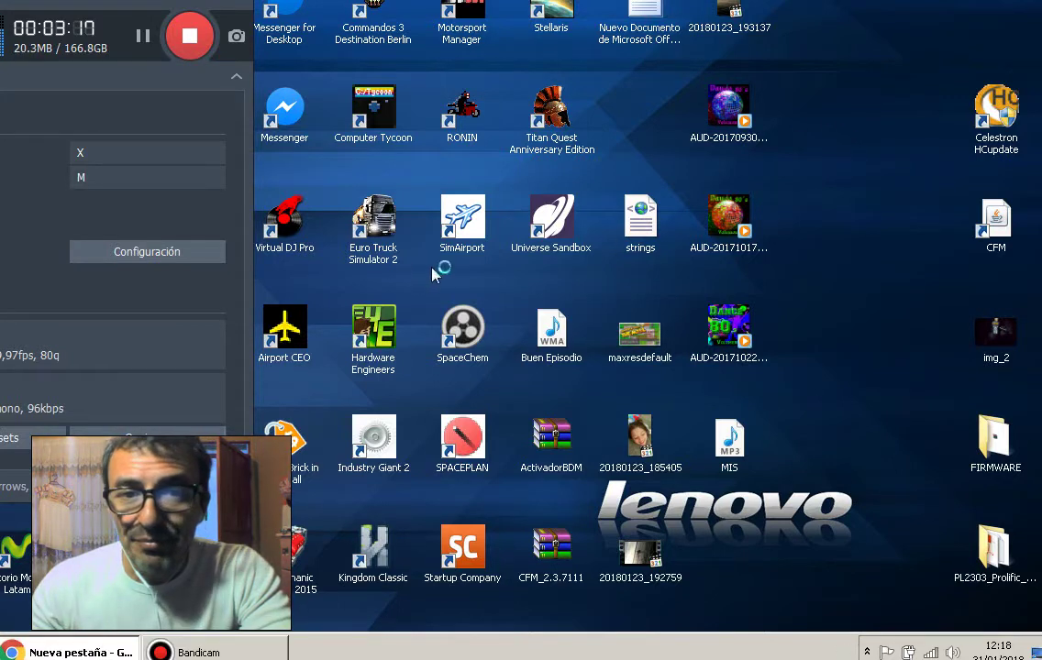
left_click_drag(582, 39, 472, 23)
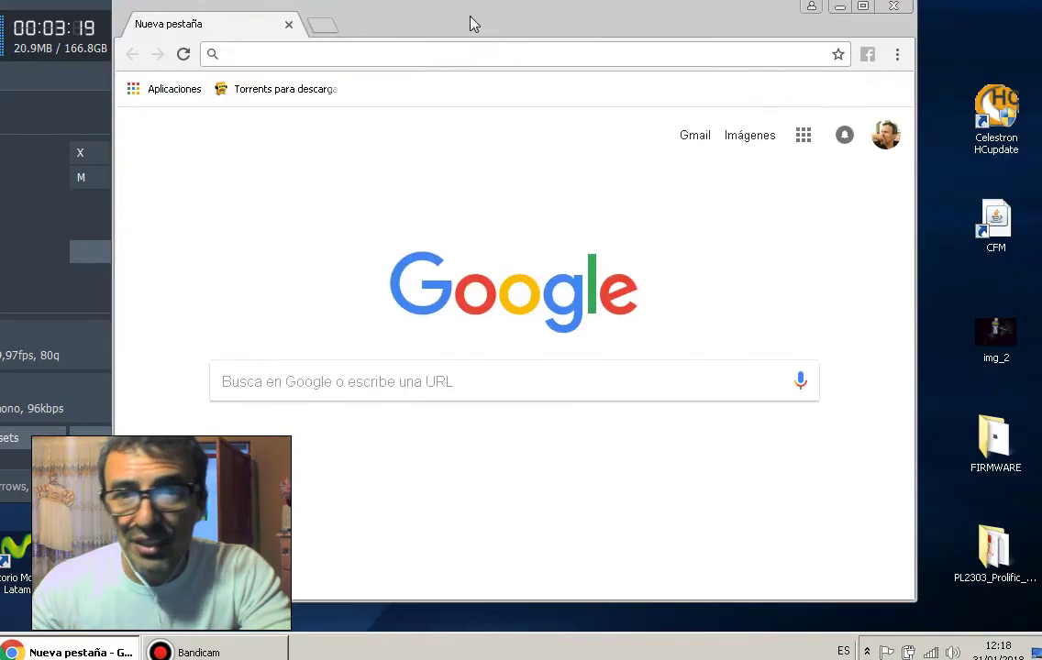
left_click_drag(548, 26, 568, 26)
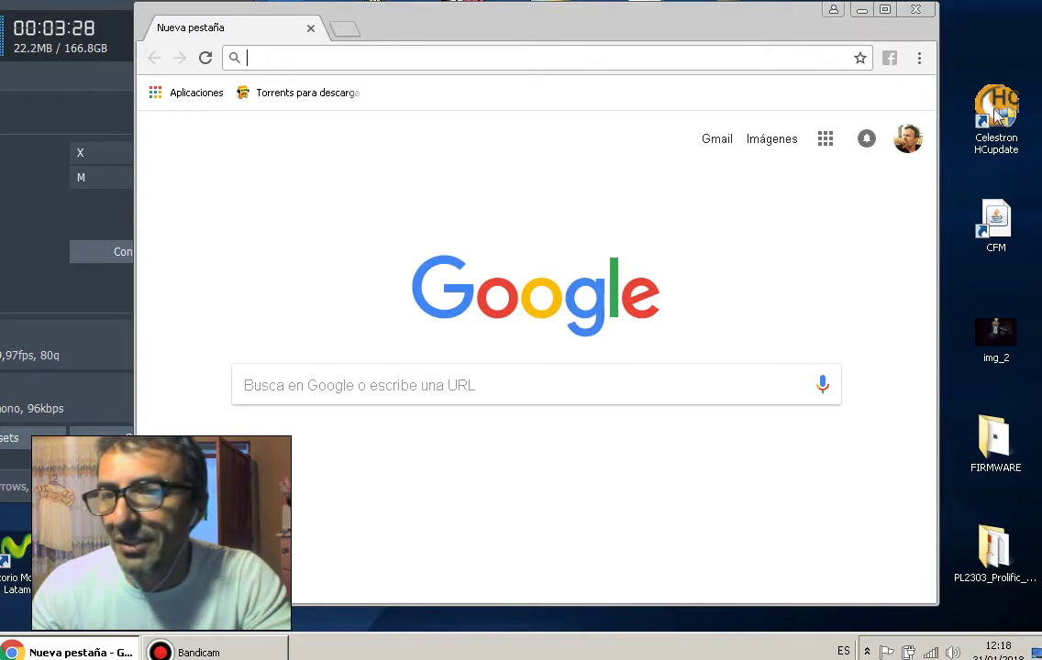
left_click(985, 58)
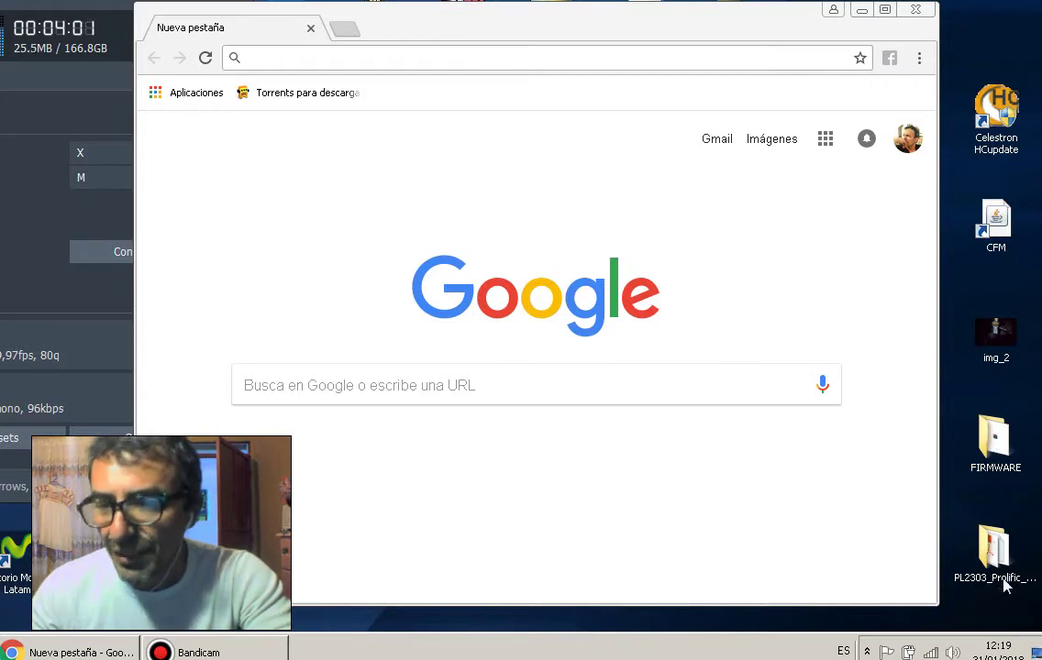
- Move the FIRMWARE folder out of the desktop icon column and place the PL2303 Prolific driver folder directly below img_2
left_click_drag(990, 550, 147, 356)
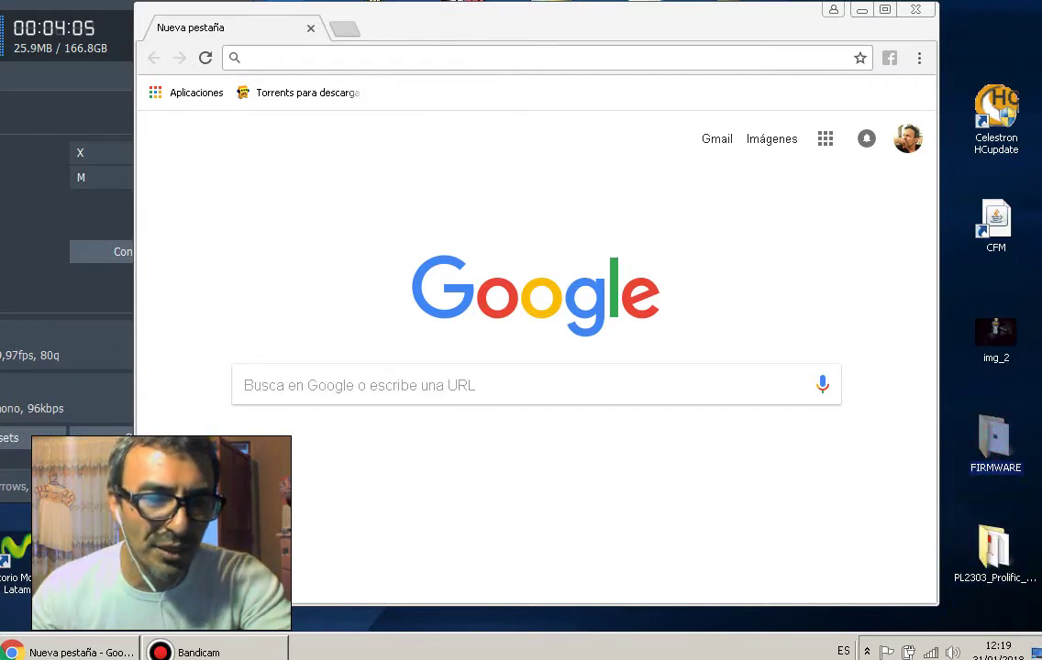
left_click_drag(995, 440, 880, 390)
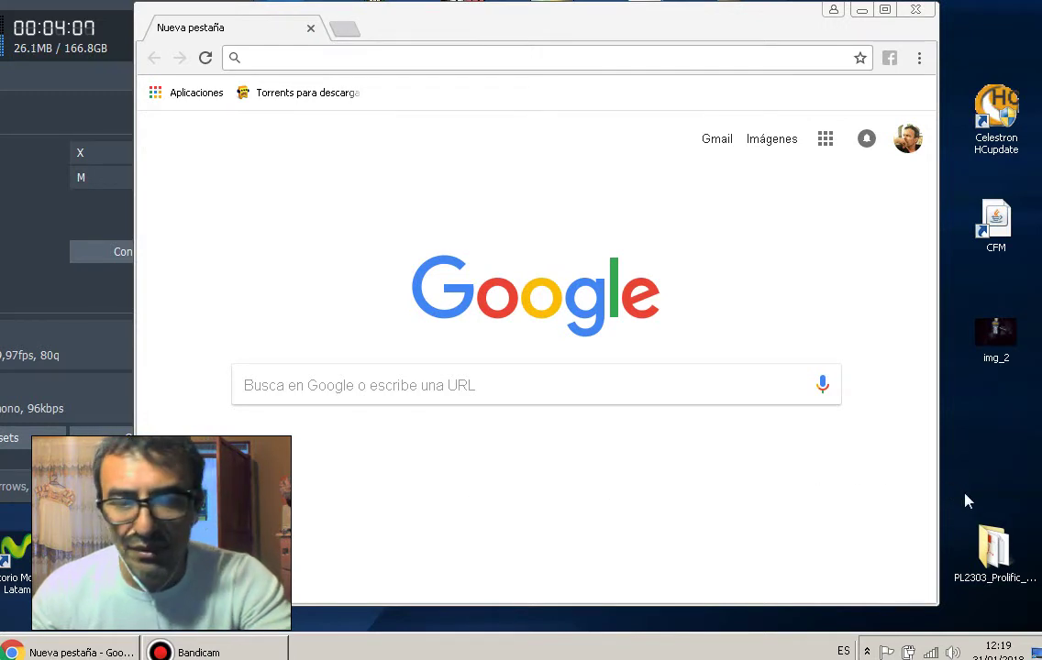
left_click_drag(992, 550, 990, 432)
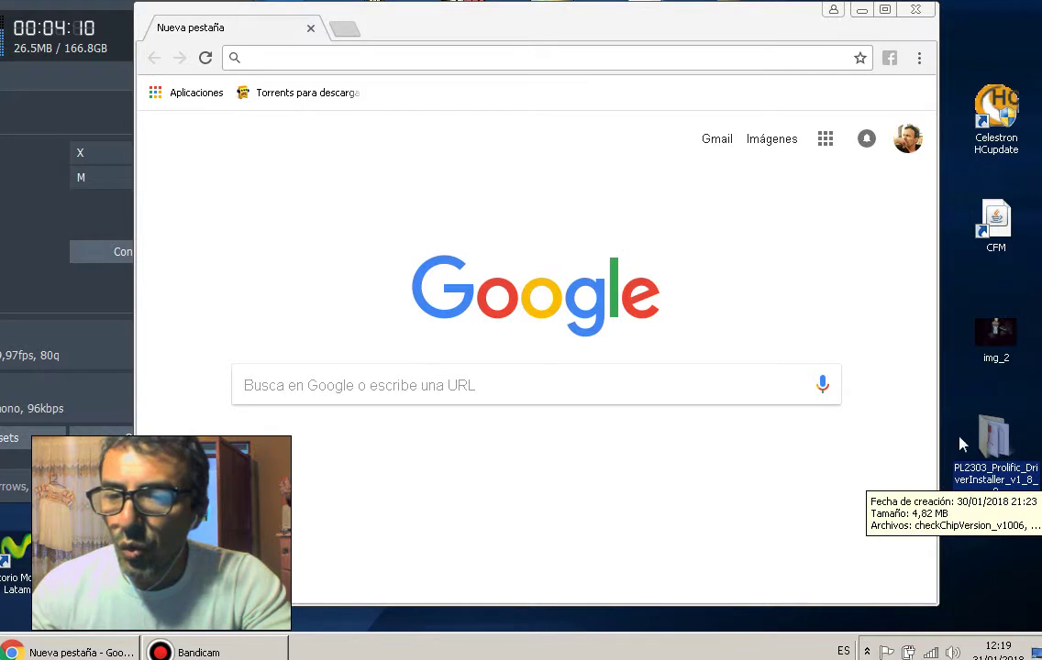
left_click(957, 468)
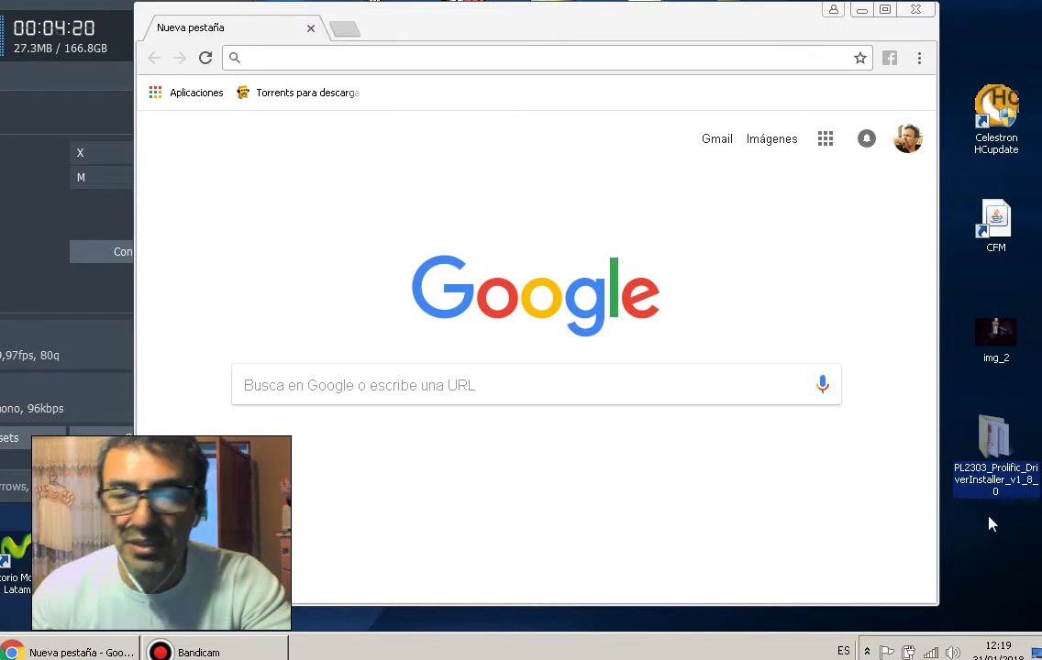
mouse_move(1000, 437)
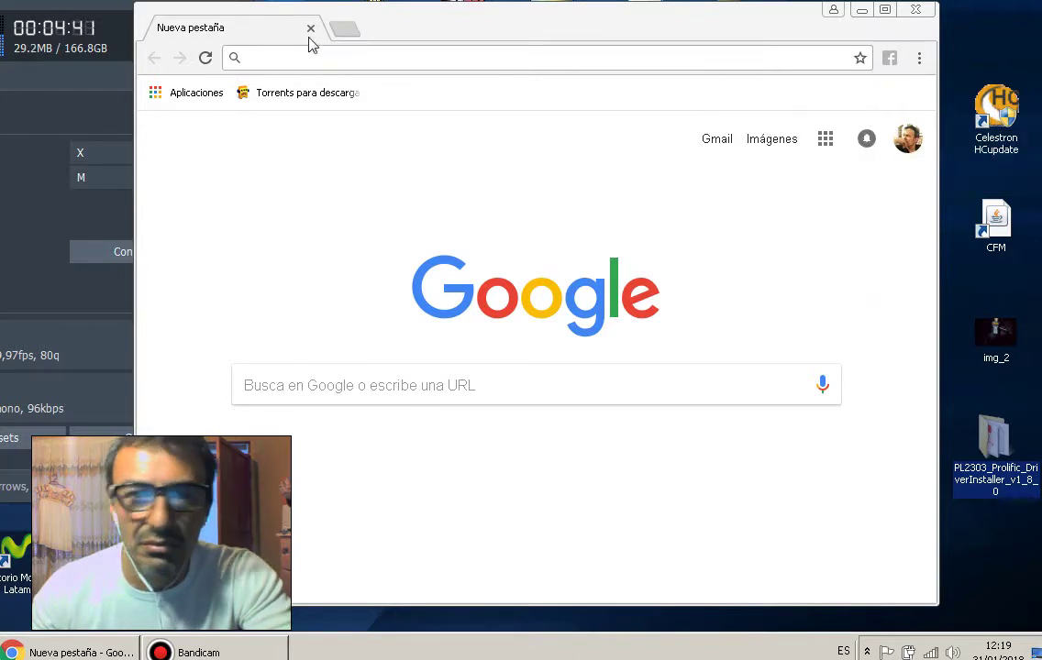
left_click(272, 59)
type("www.google.cl")
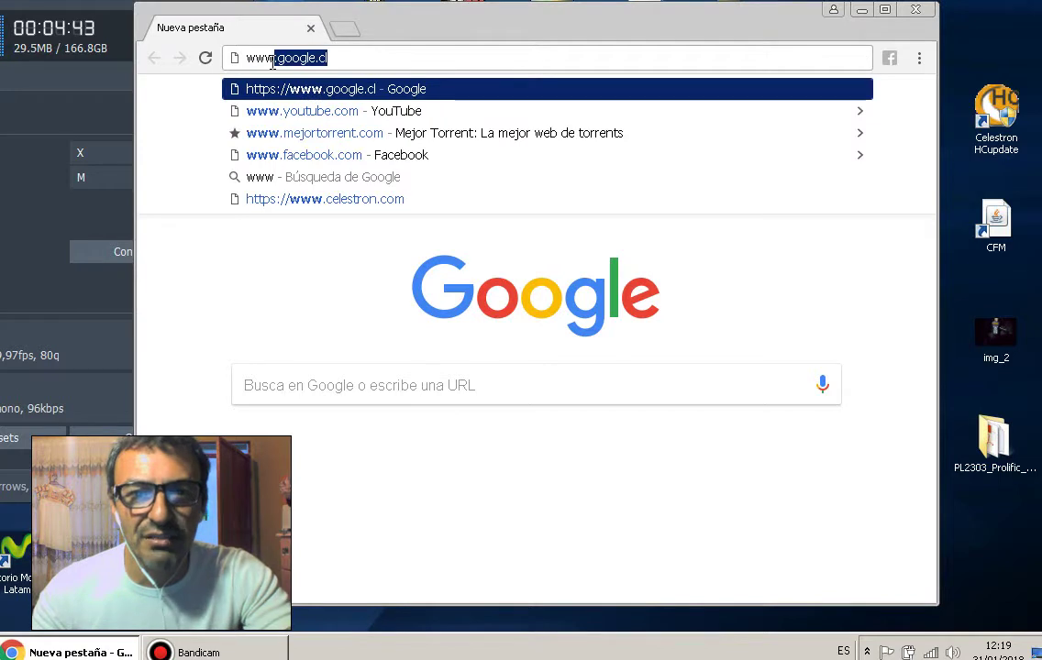
key("Return")
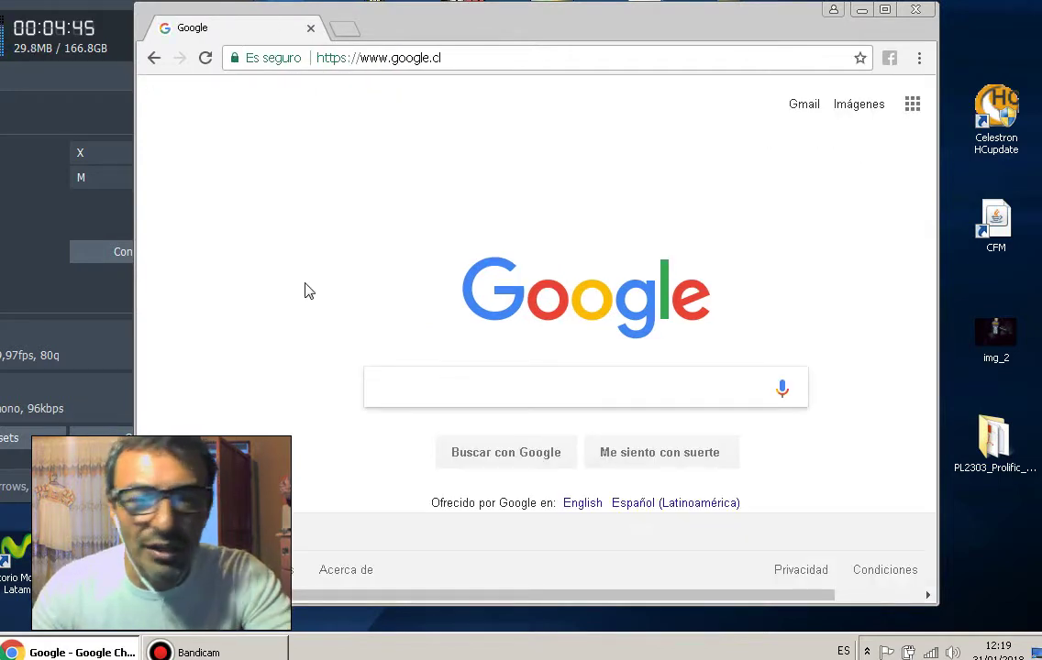
left_click_drag(466, 28, 491, 28)
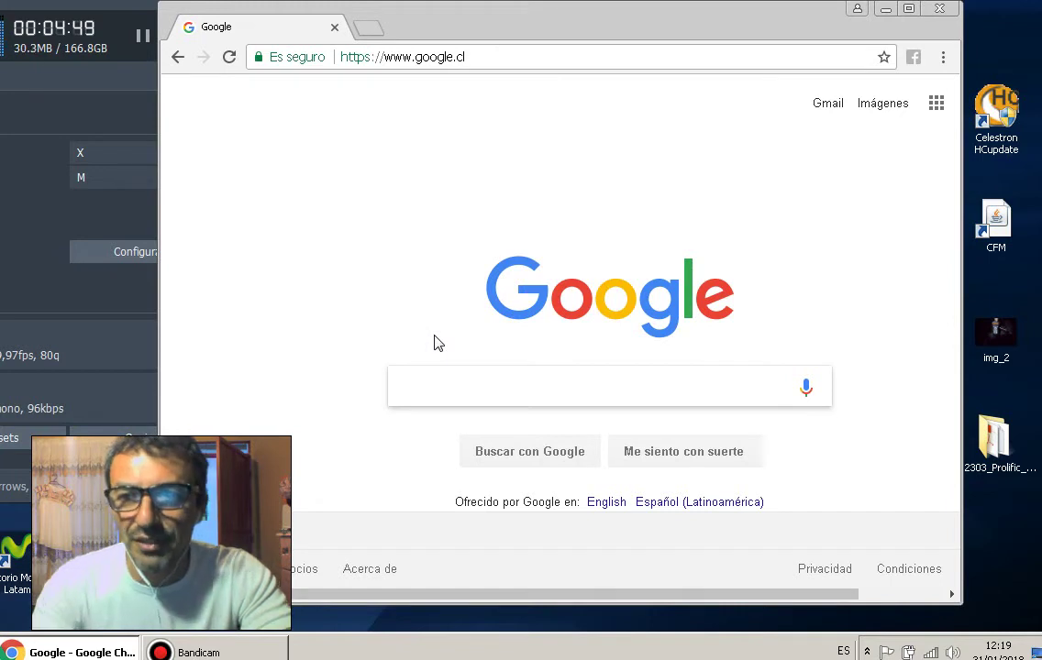
- Search Google for "hcupdate celestron" and open the result "How to Upgrade Hand Control Firmware - Version 4 Hand Control"
type("hc")
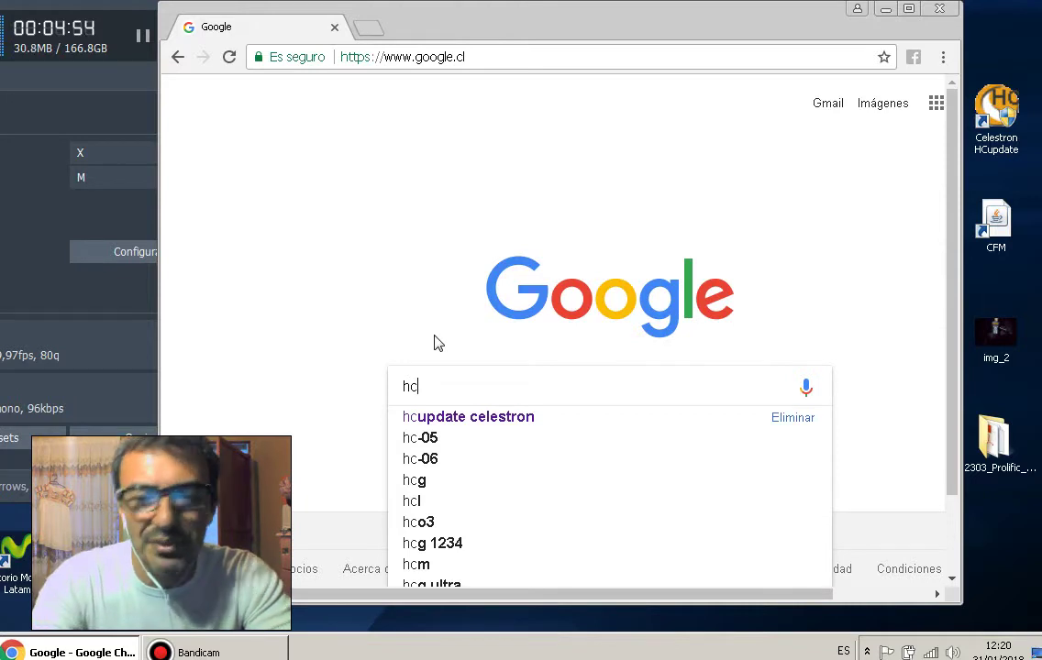
type("u")
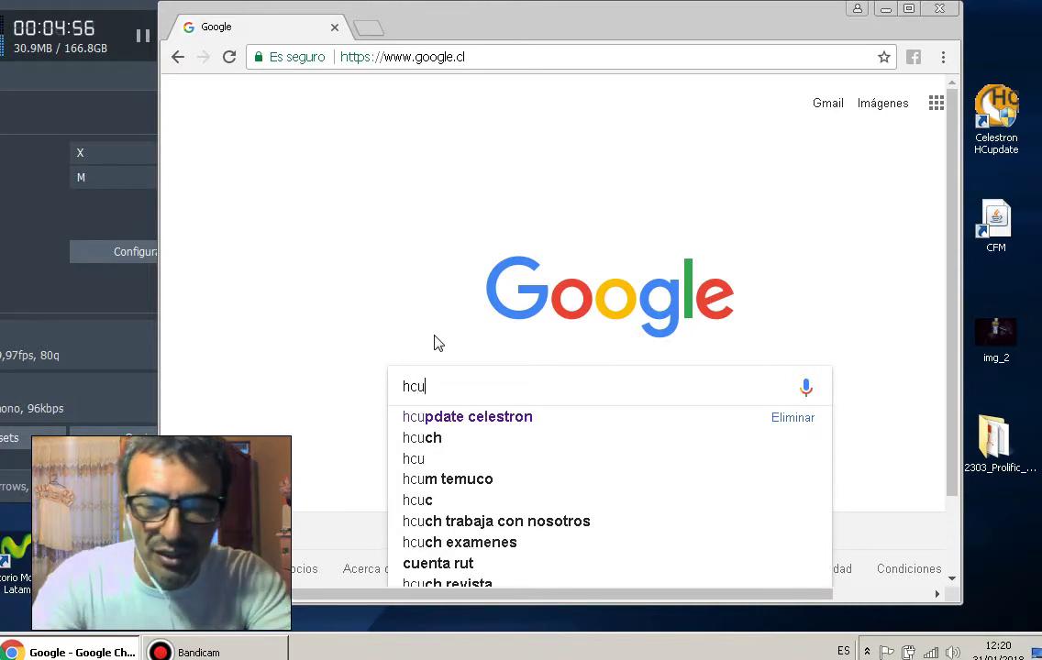
type("pdate")
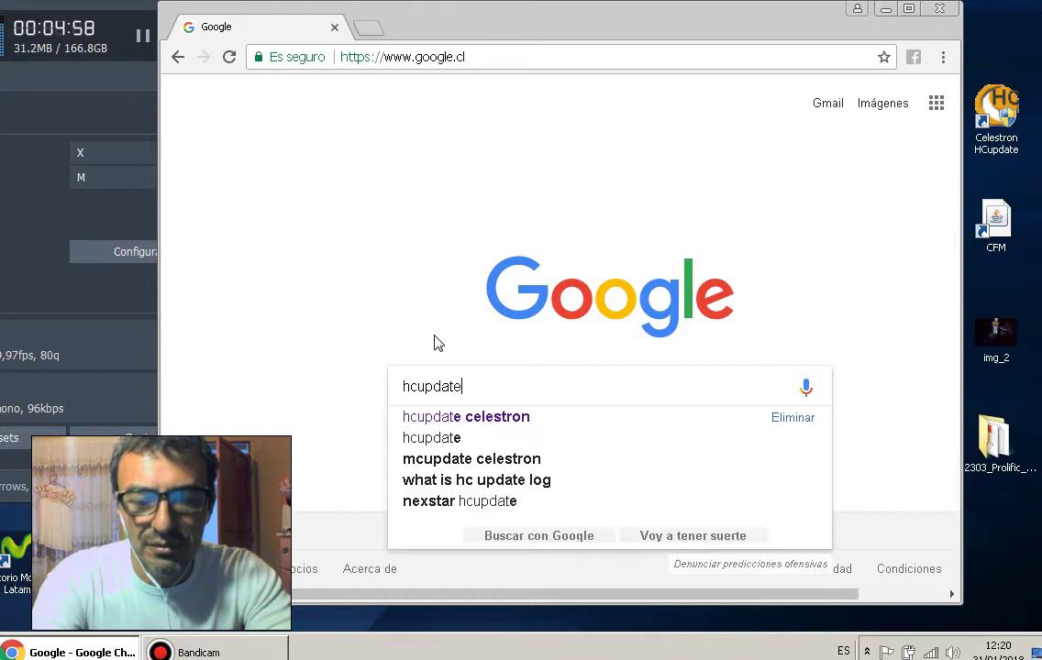
type(" celestron")
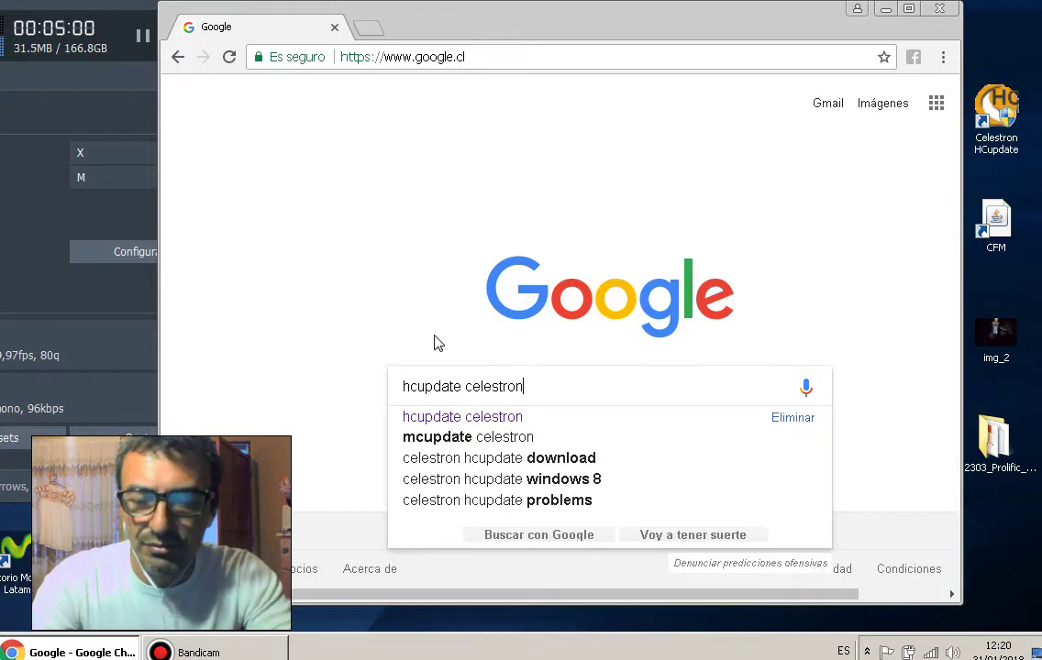
key("Return")
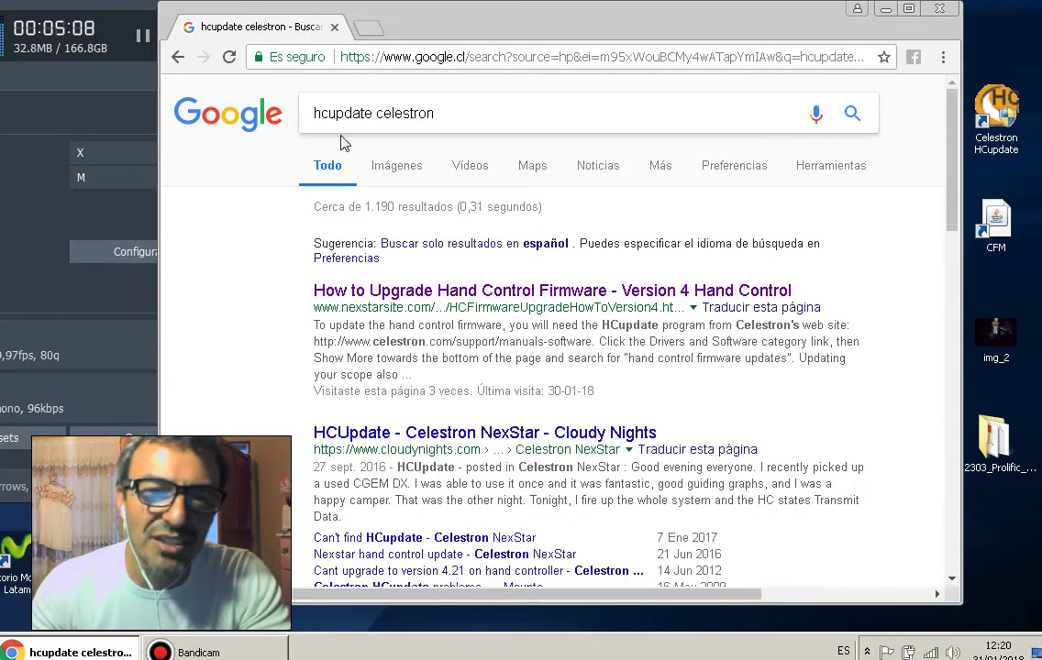
left_click(617, 291)
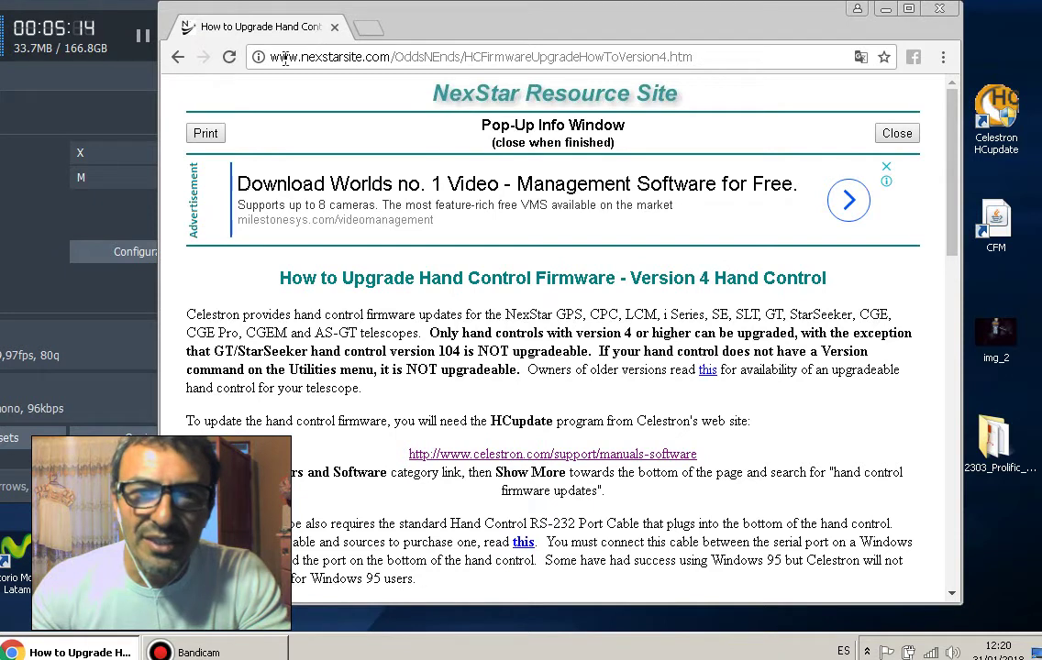
- Review the NexStar site's firmware upgrade instructions and follow their link to Celestron's manuals and software page
left_click_drag(271, 57, 374, 57)
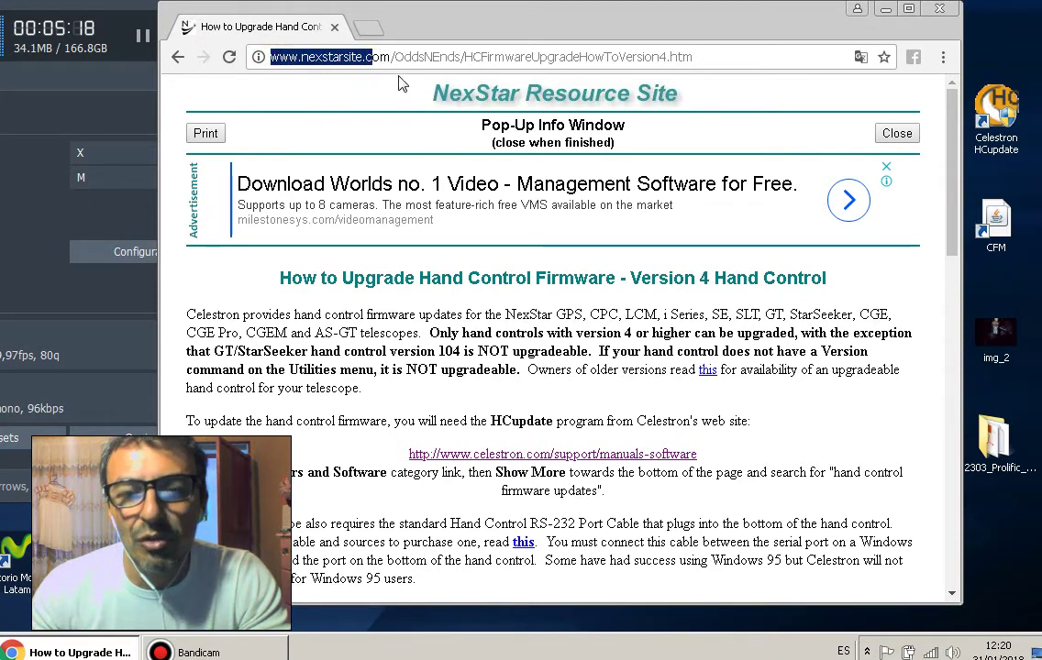
left_click(395, 57)
scroll(642, 280, "down", 12)
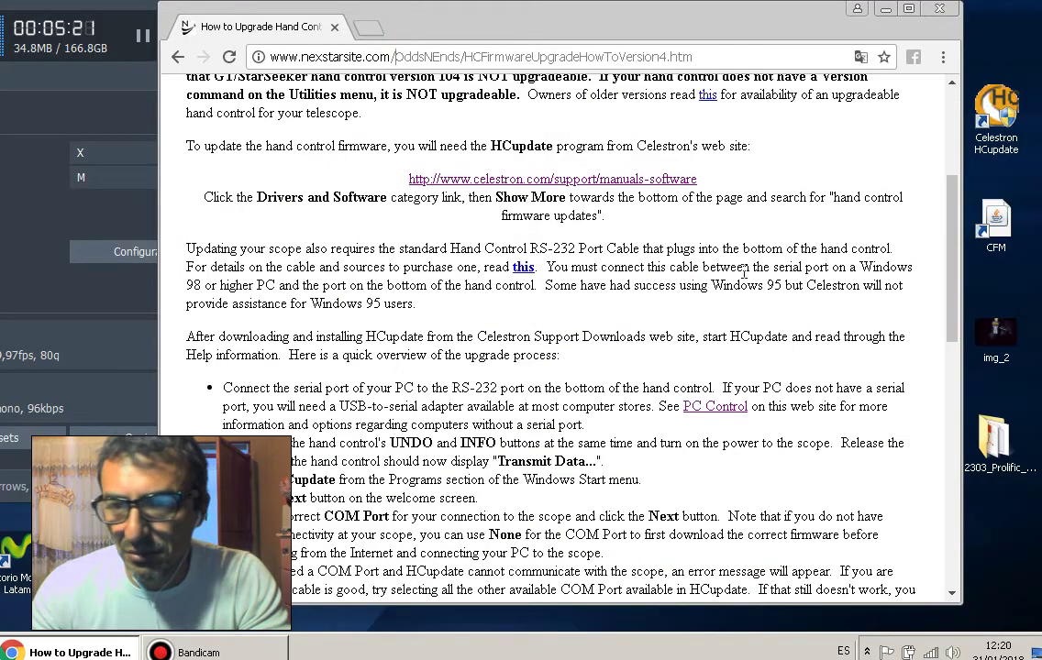
scroll(630, 255, "up", 12)
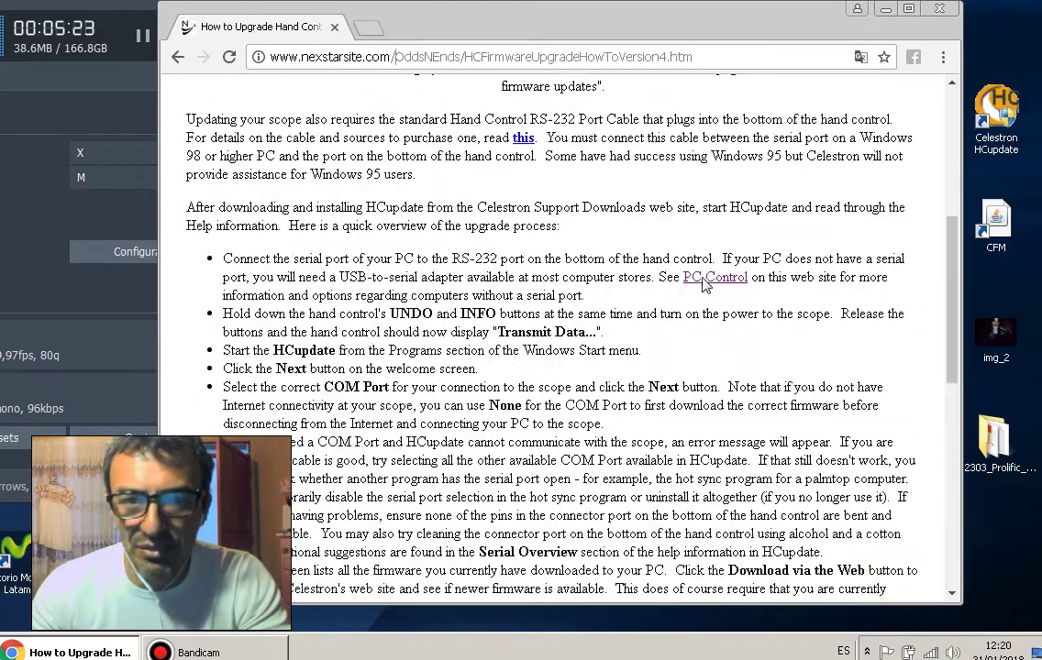
scroll(631, 255, "down", 5)
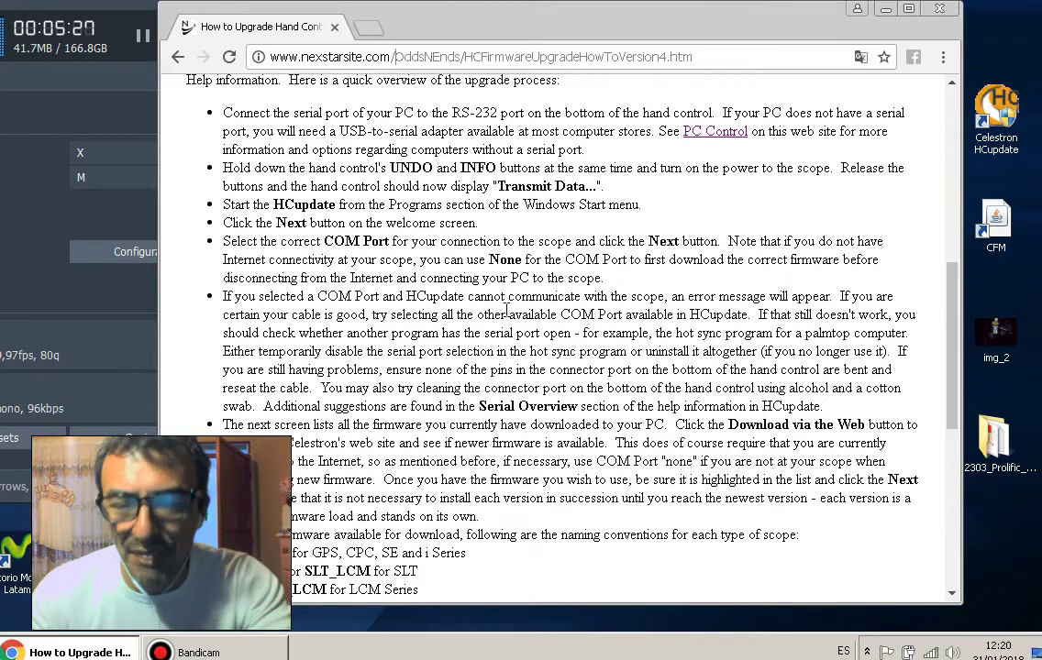
scroll(524, 314, "up", 5)
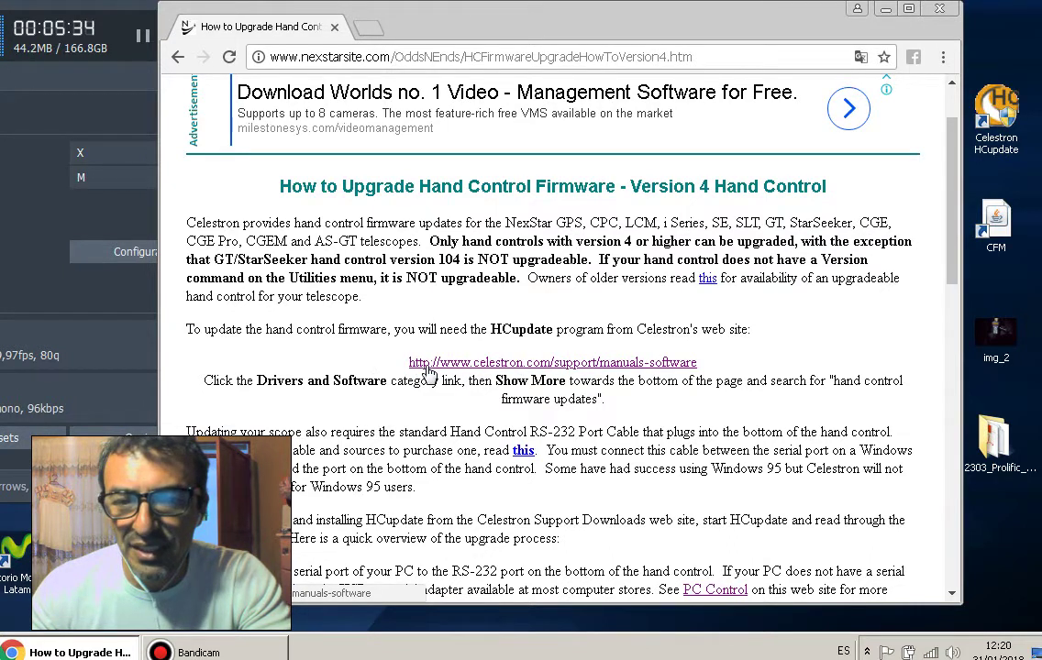
left_click(633, 364)
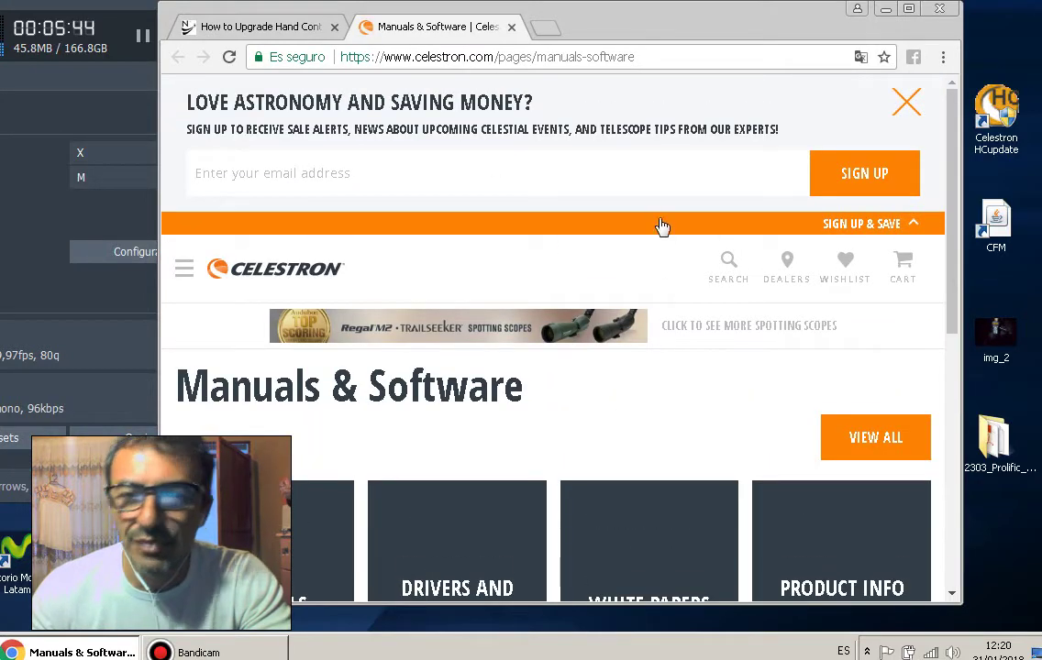
- Open the Drivers and Software category on Celestron's Manuals & Software page and reposition the browser window
scroll(527, 162, "down", 2)
left_click_drag(631, 28, 684, 28)
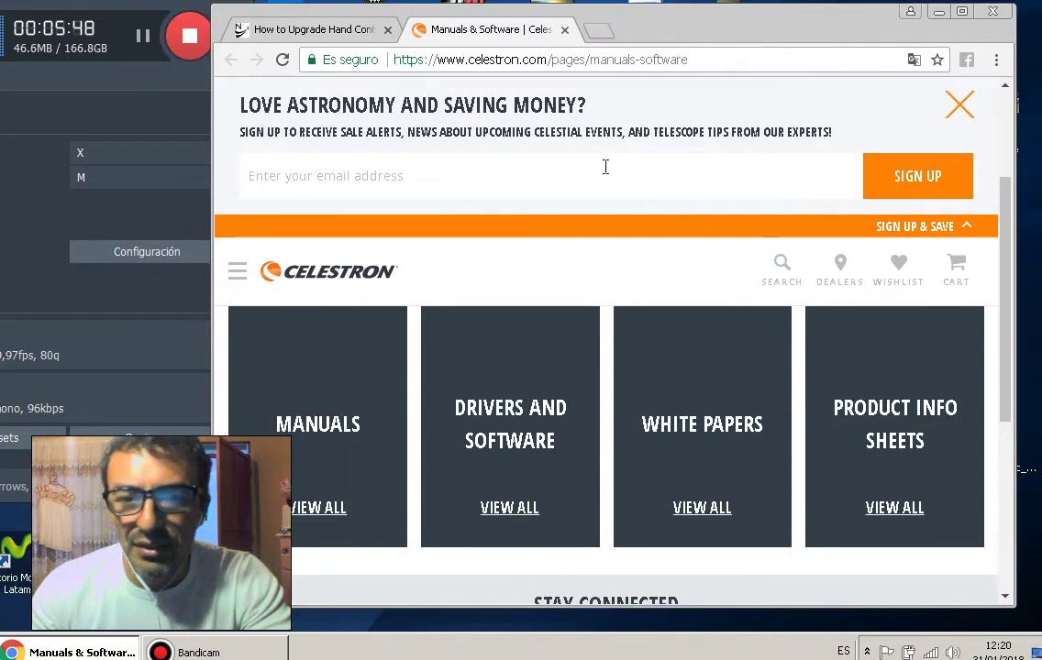
left_click(569, 430)
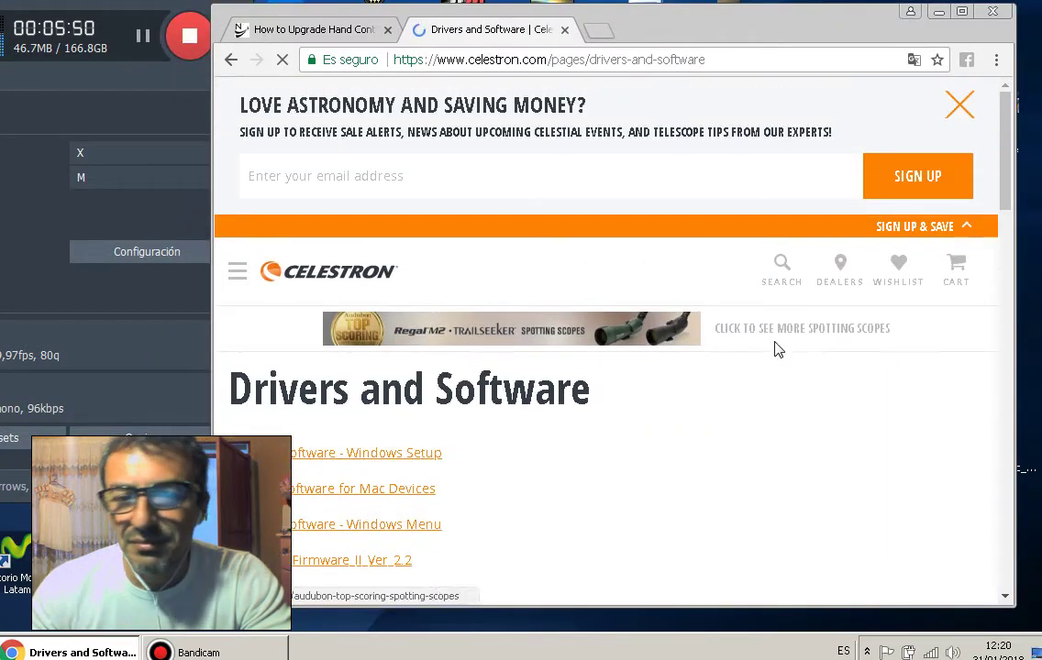
left_click_drag(670, 27, 721, 21)
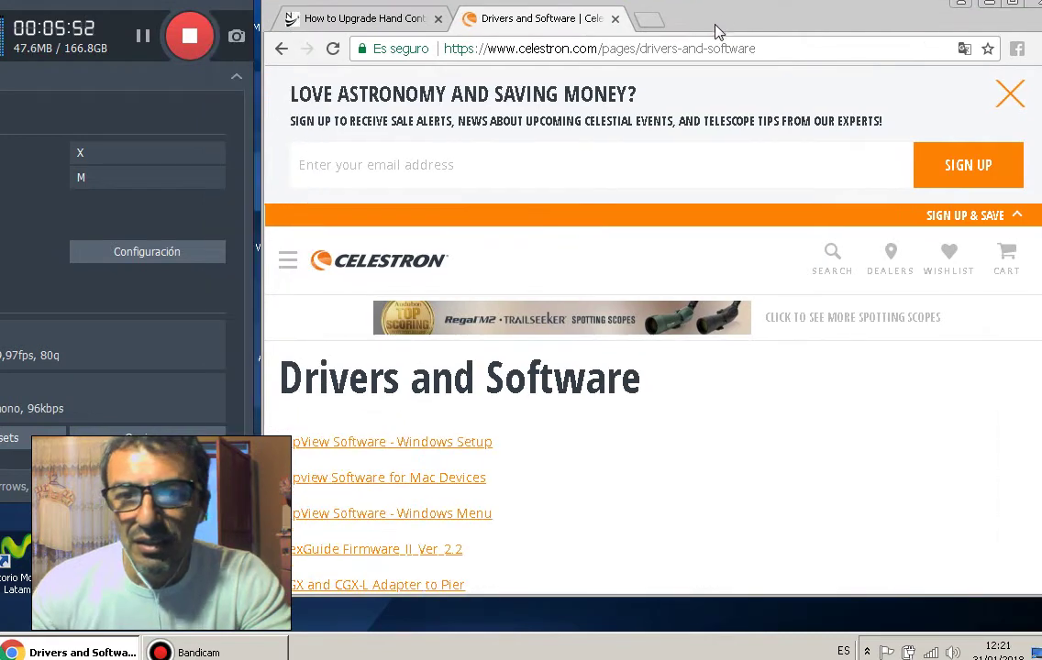
- Look through the Drivers and Software list for the Hand Control Firmware Updates v.1.1.12 download
scroll(595, 330, "down", 5)
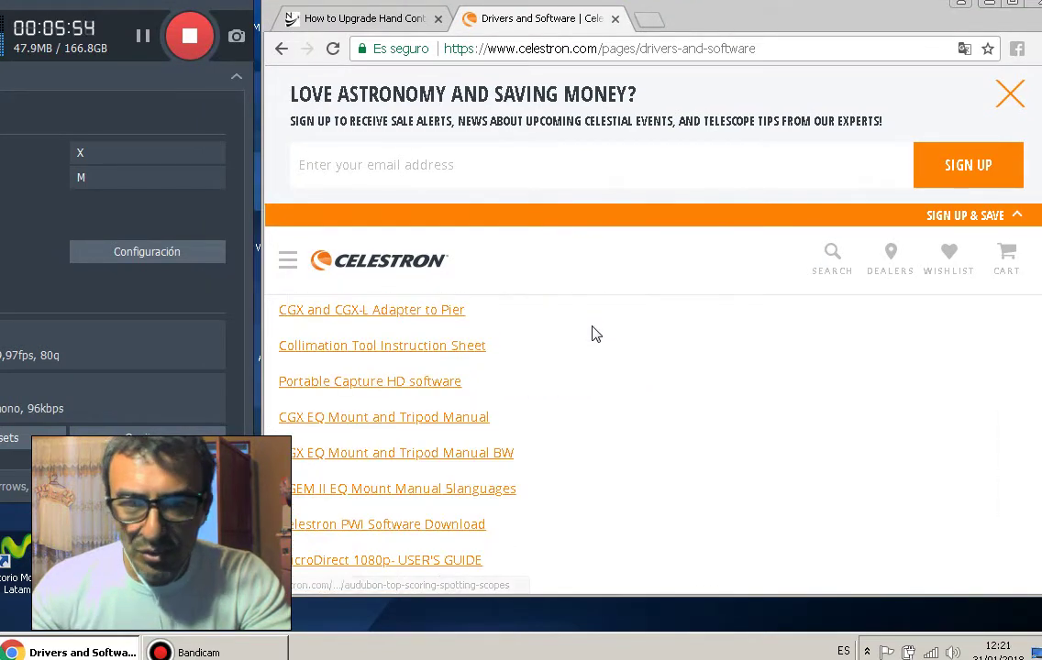
scroll(414, 349, "down", 3)
scroll(414, 349, "down", 6)
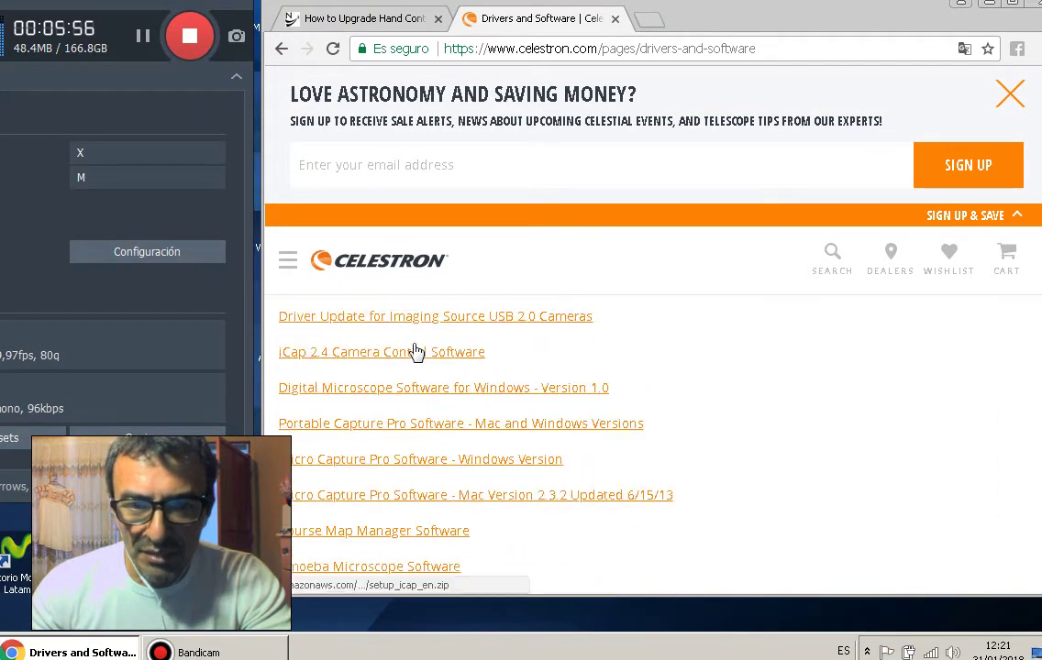
scroll(413, 351, "down", 4)
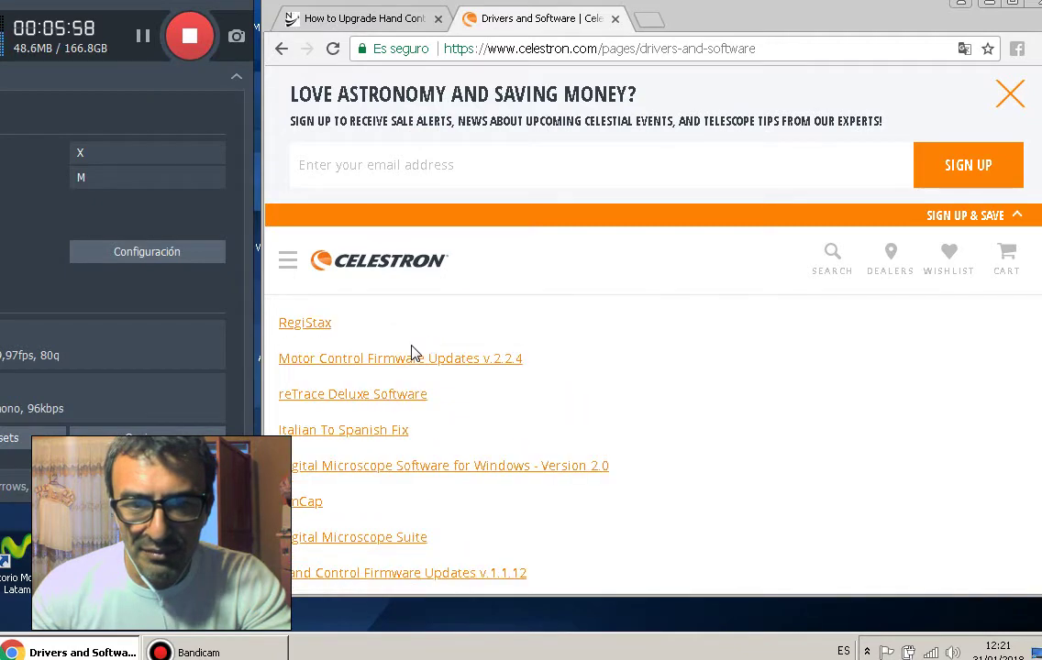
scroll(411, 358, "up", 1)
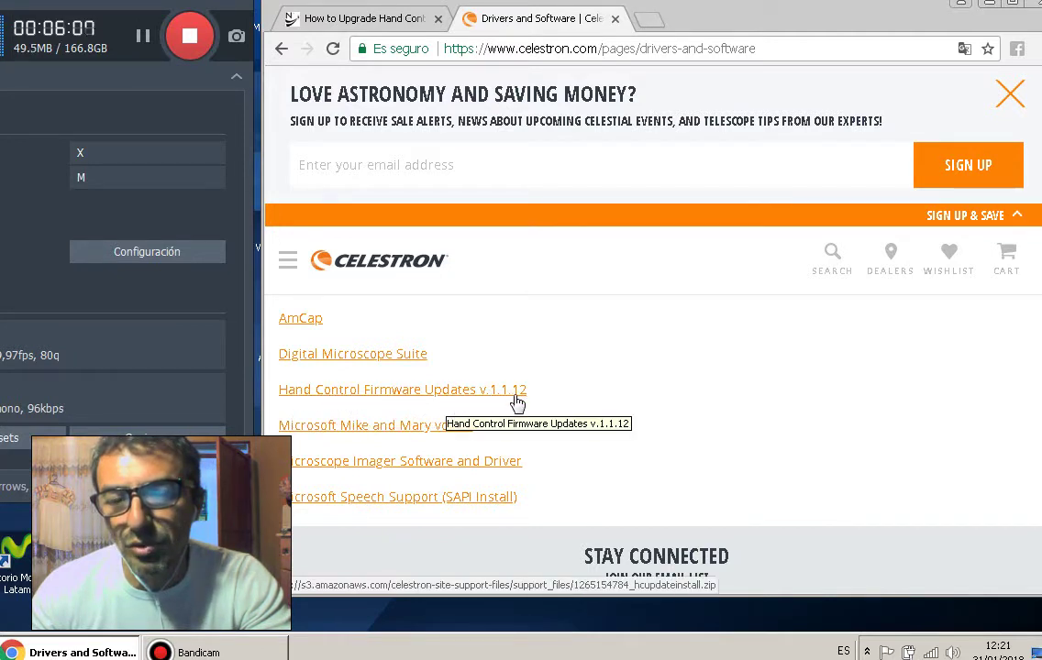
- Download the Hand Control Firmware Updates v.1.1.12 archive and show the downloaded zip in its folder
left_click(349, 391)
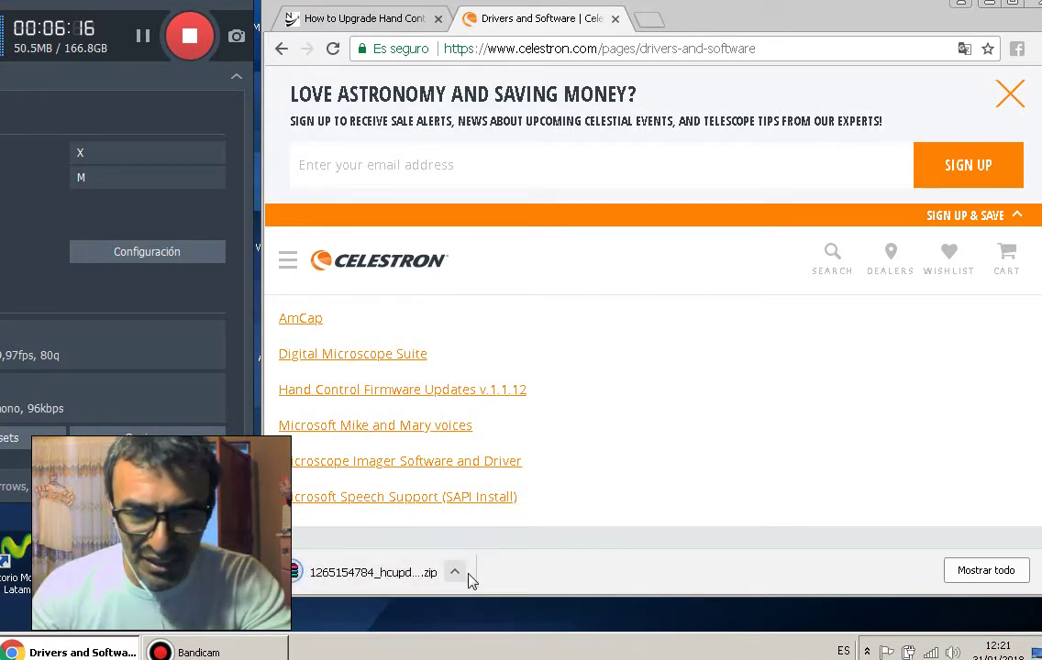
left_click_drag(686, 18, 728, 27)
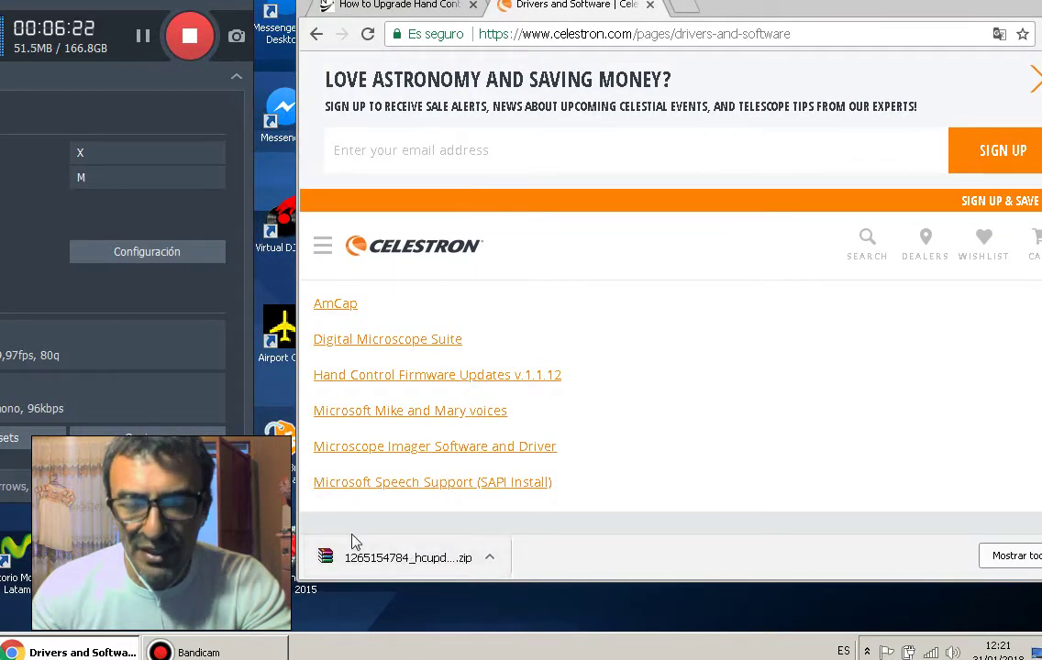
left_click(489, 560)
left_click(508, 498)
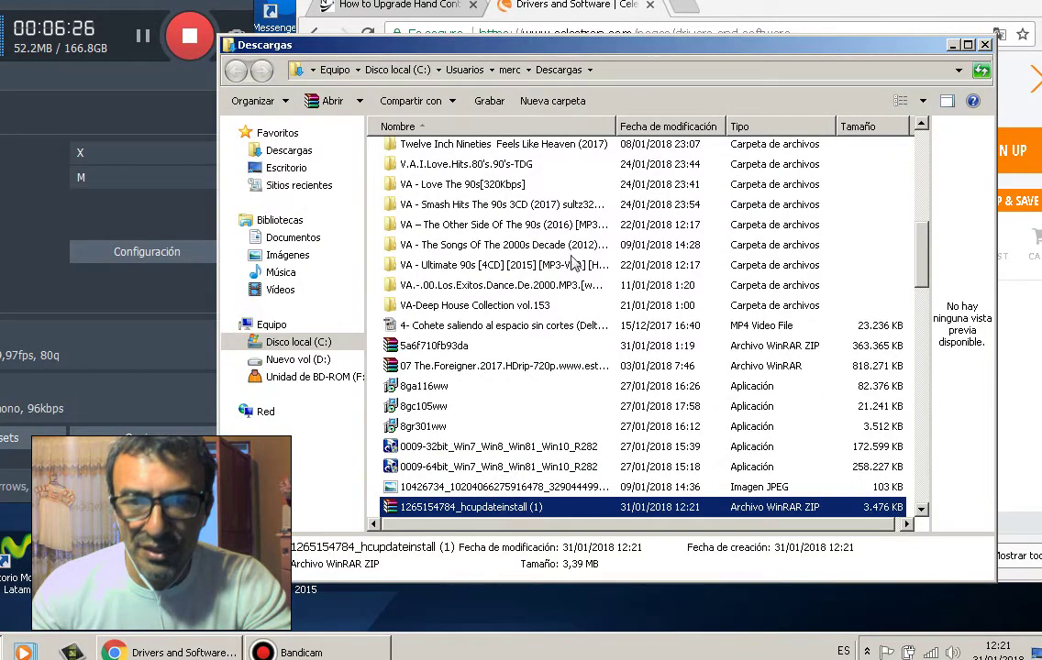
left_click_drag(495, 44, 601, 5)
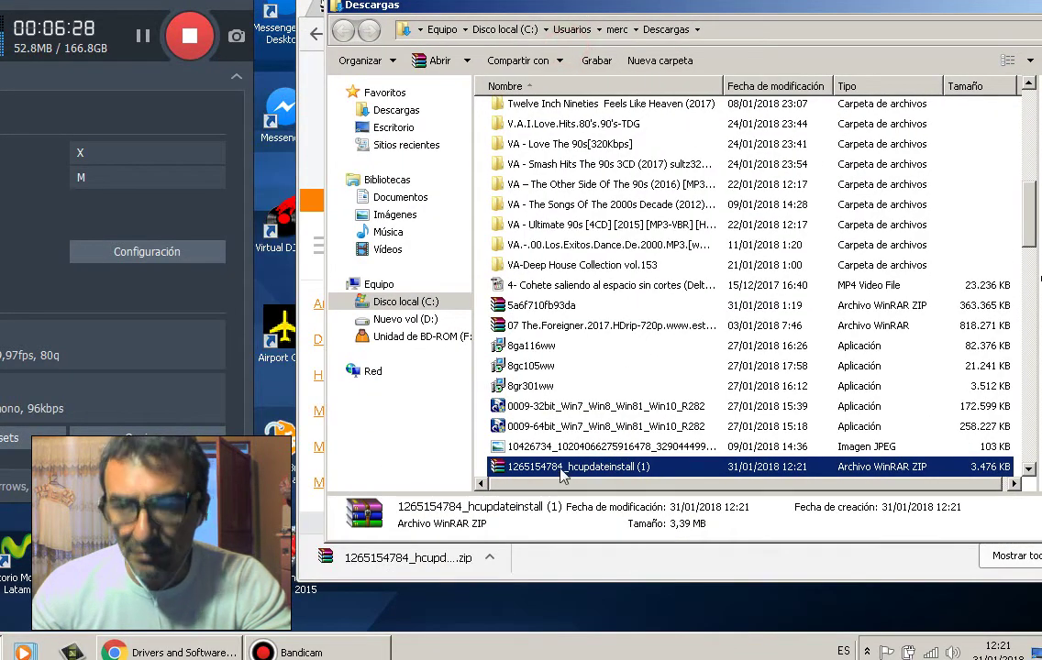
right_click(560, 468)
left_click(612, 360)
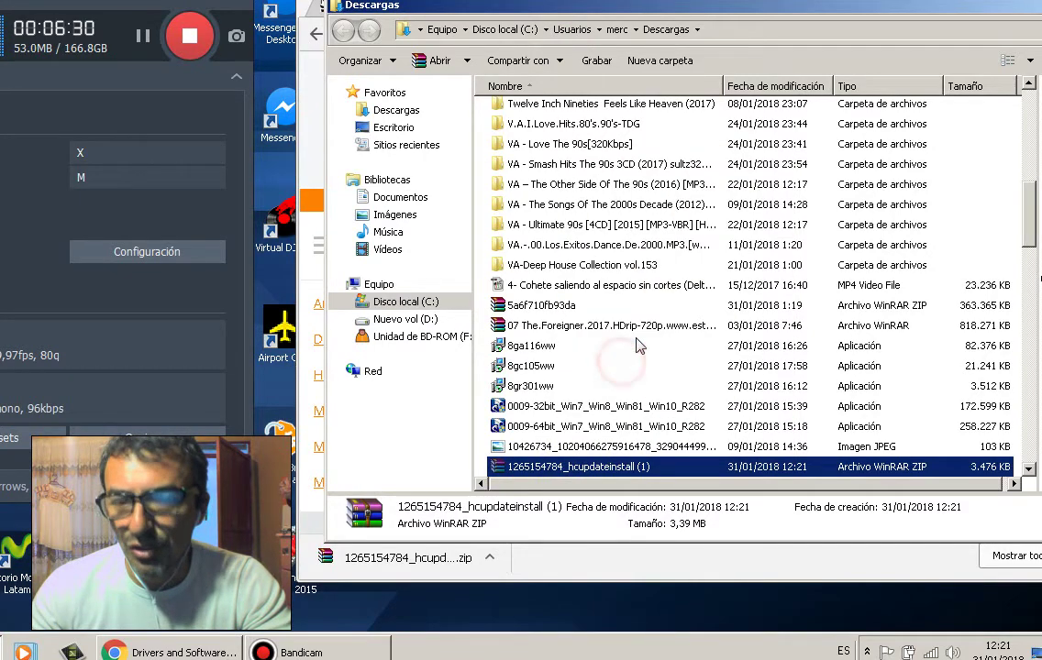
key("alt+F4")
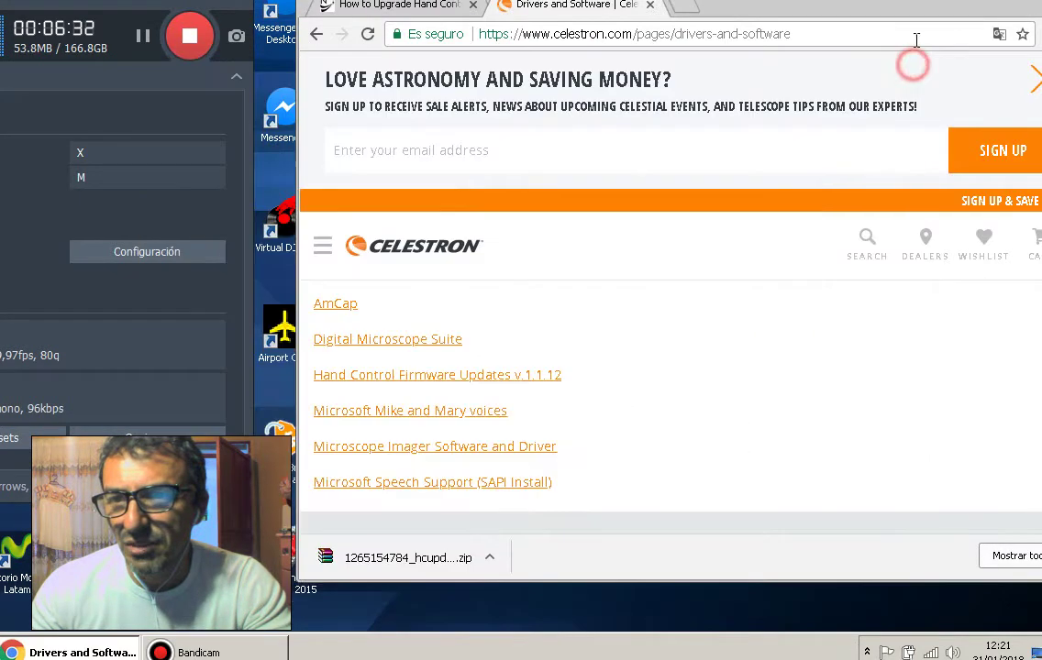
double_click(908, 12)
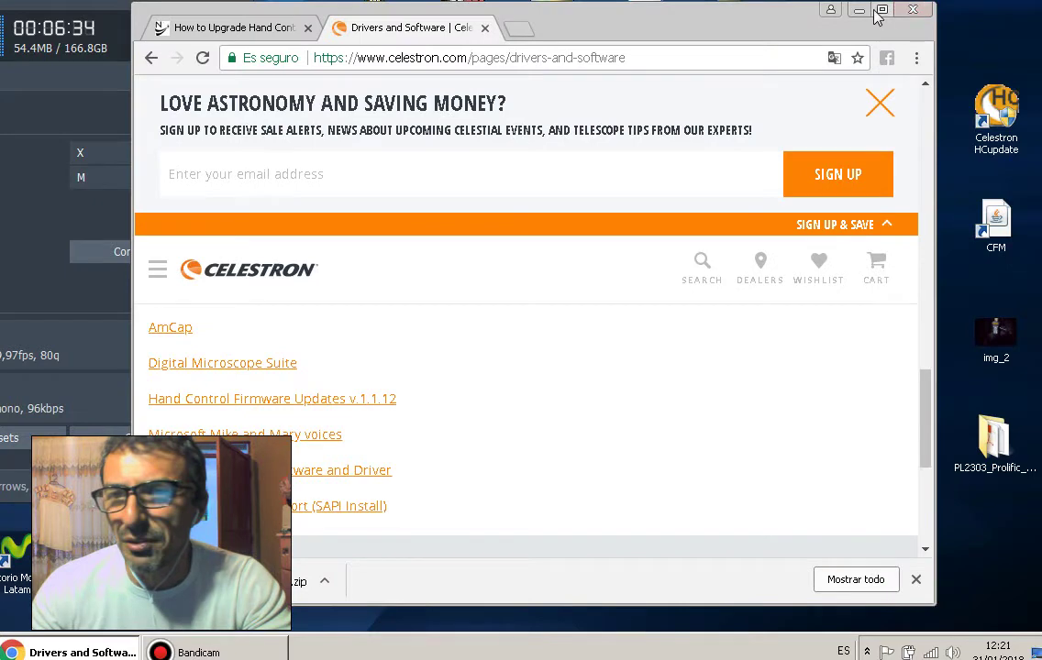
left_click(860, 11)
- Create a new folder on the desktop named UPDATE
right_click(862, 186)
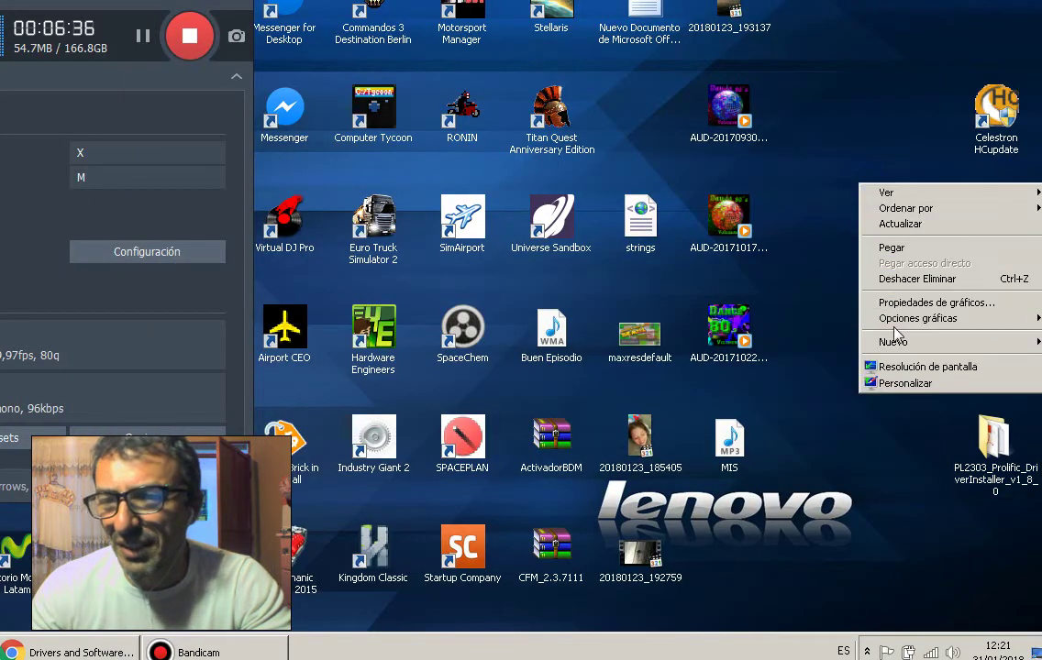
mouse_move(891, 348)
left_click(825, 344)
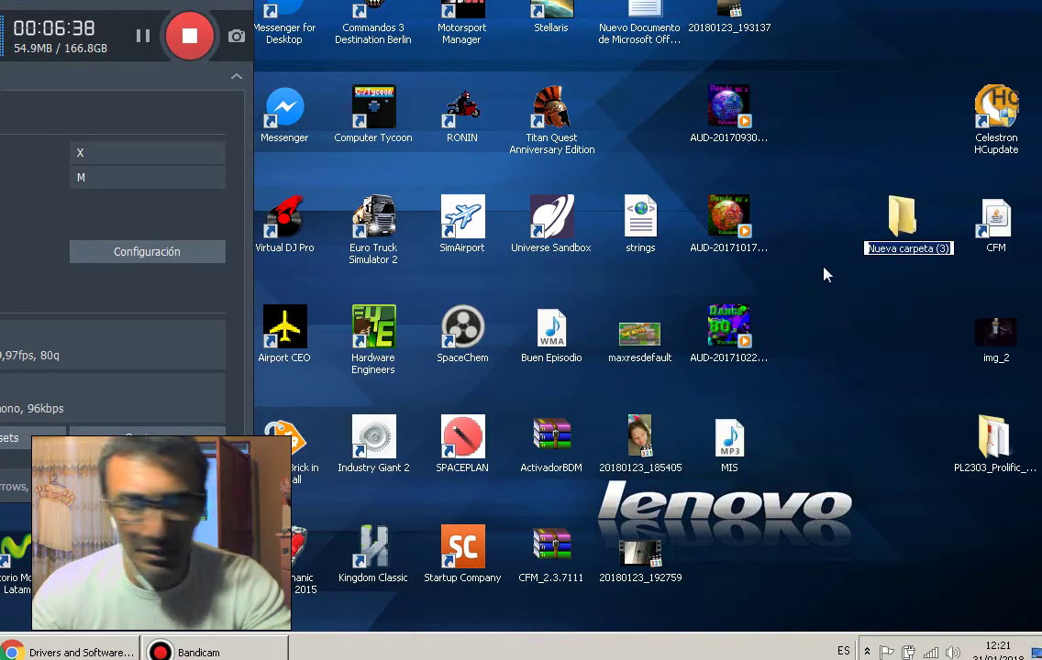
type("U")
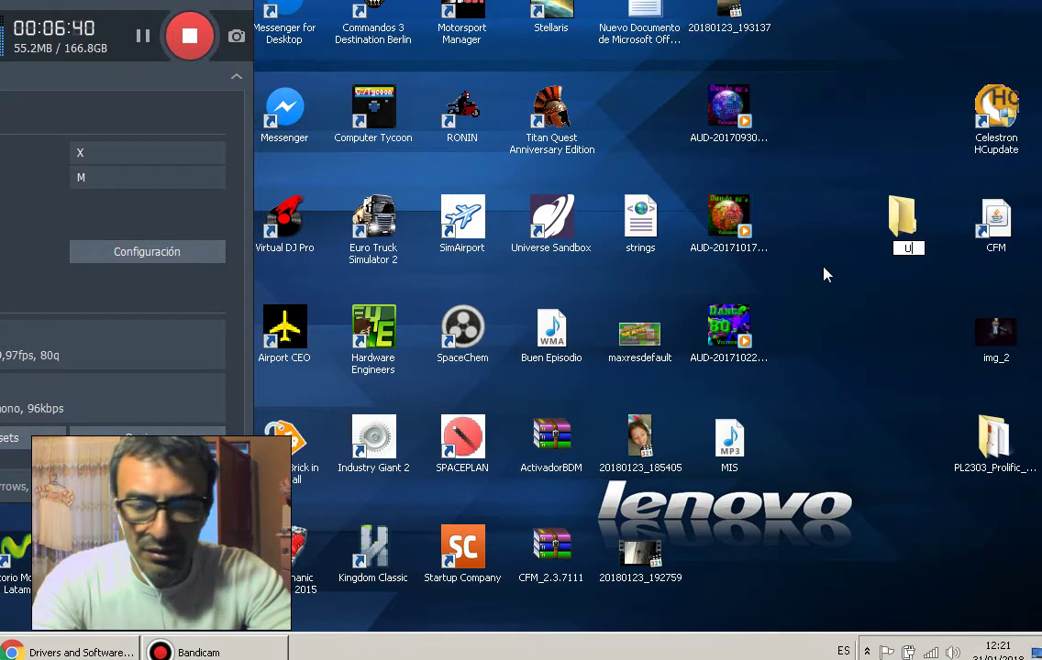
type("PDATE")
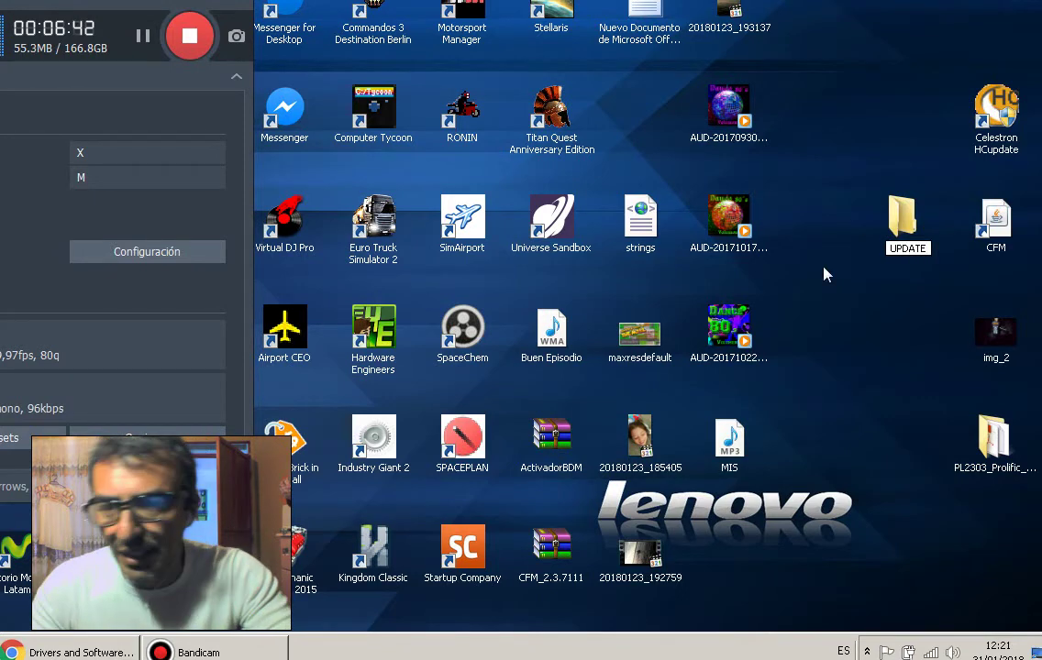
key("Return")
- Open the UPDATE folder and paste the hcupdateinstall archive into it
double_click(902, 217)
left_click_drag(695, 66, 836, 32)
right_click(622, 191)
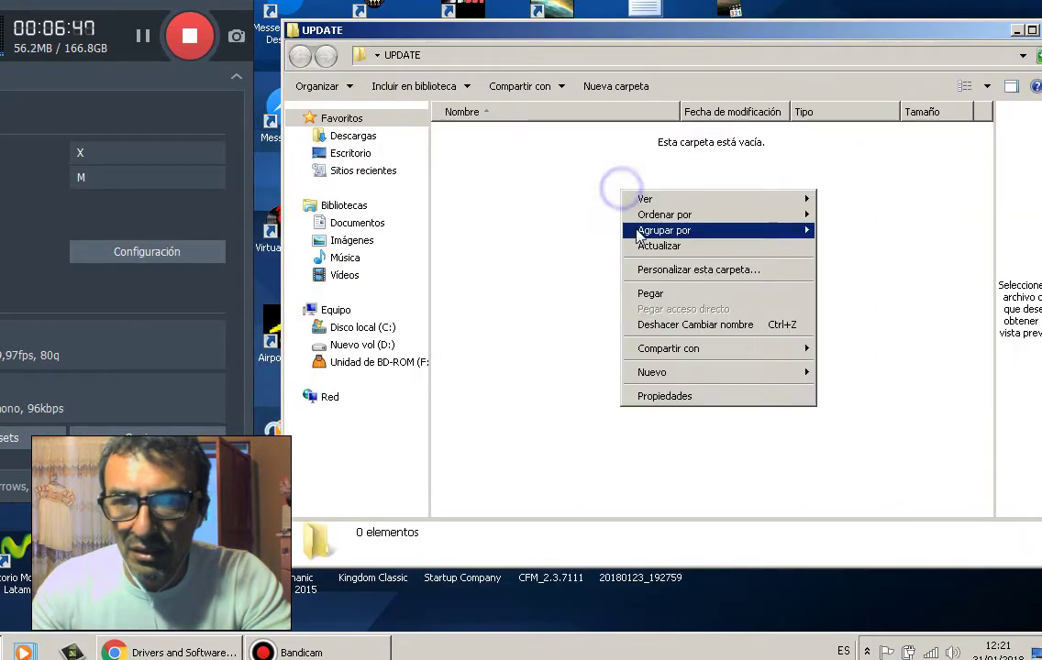
left_click(651, 293)
left_click(594, 221)
- Extract the hcupdateinstall archive into its own subfolder inside UPDATE and open that subfolder
left_click(528, 138)
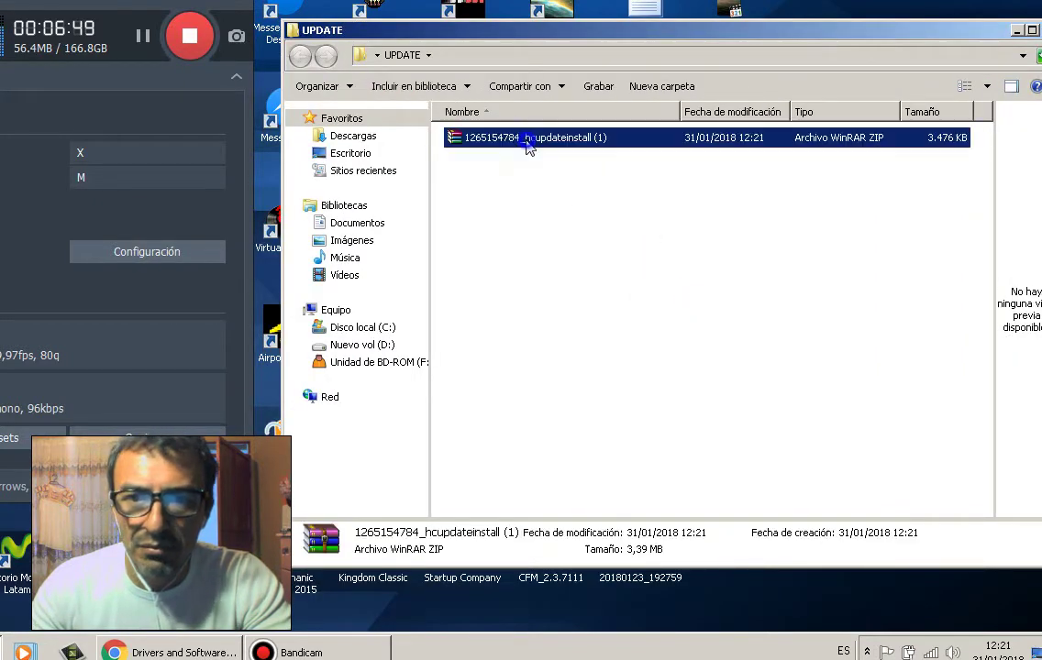
right_click(528, 138)
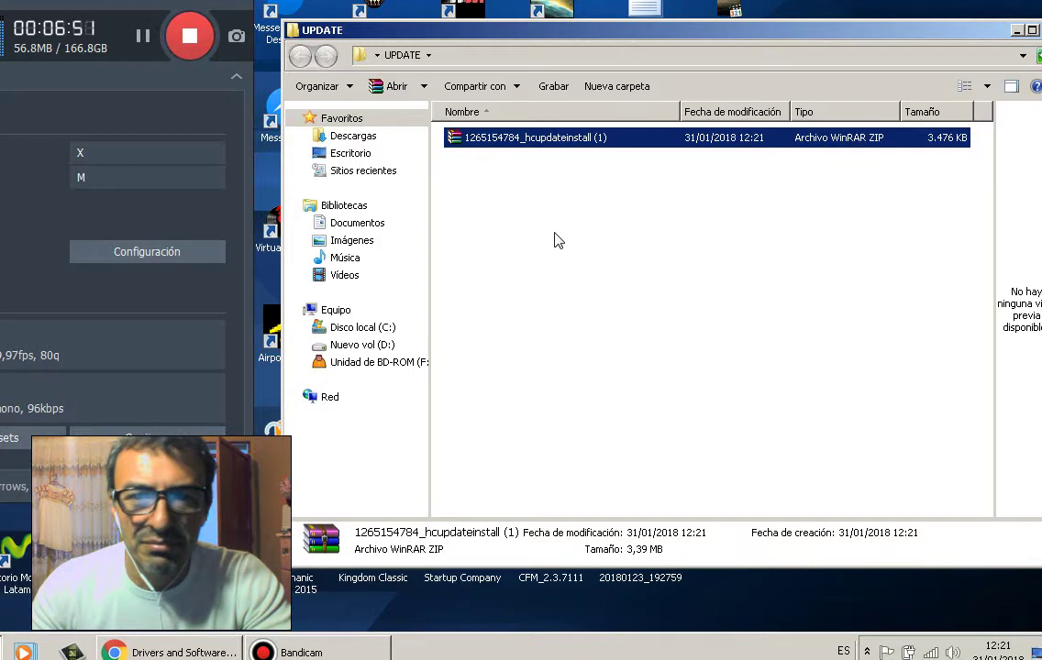
left_click(621, 237)
double_click(534, 137)
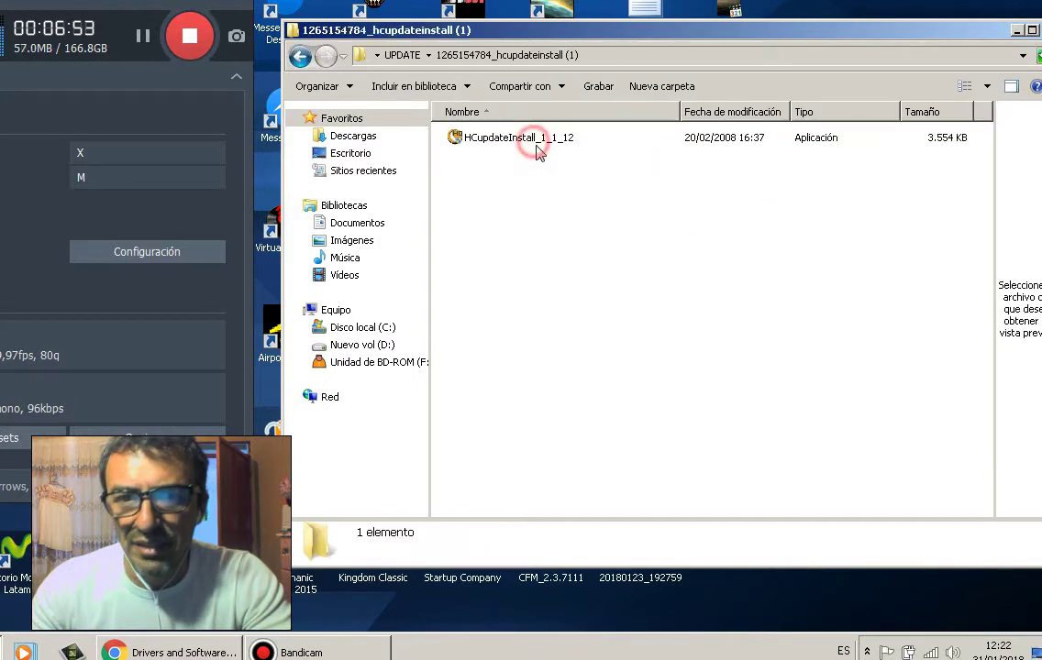
- Run the HCupdateInstall_1_1_12 installer and allow it to make changes to the computer
left_click(479, 137)
double_click(479, 138)
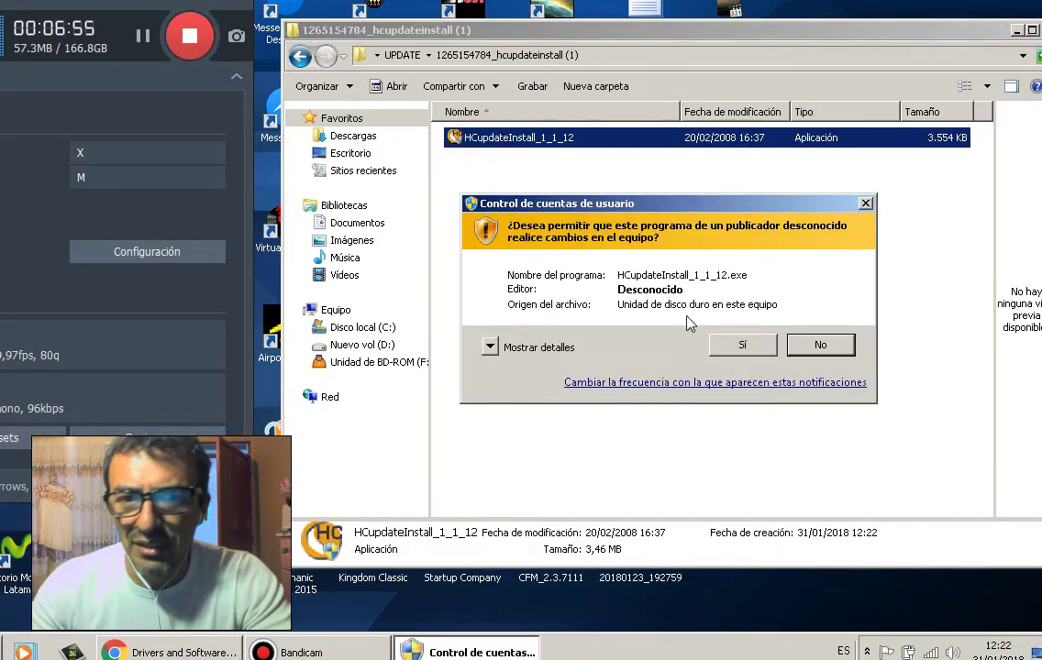
left_click(734, 345)
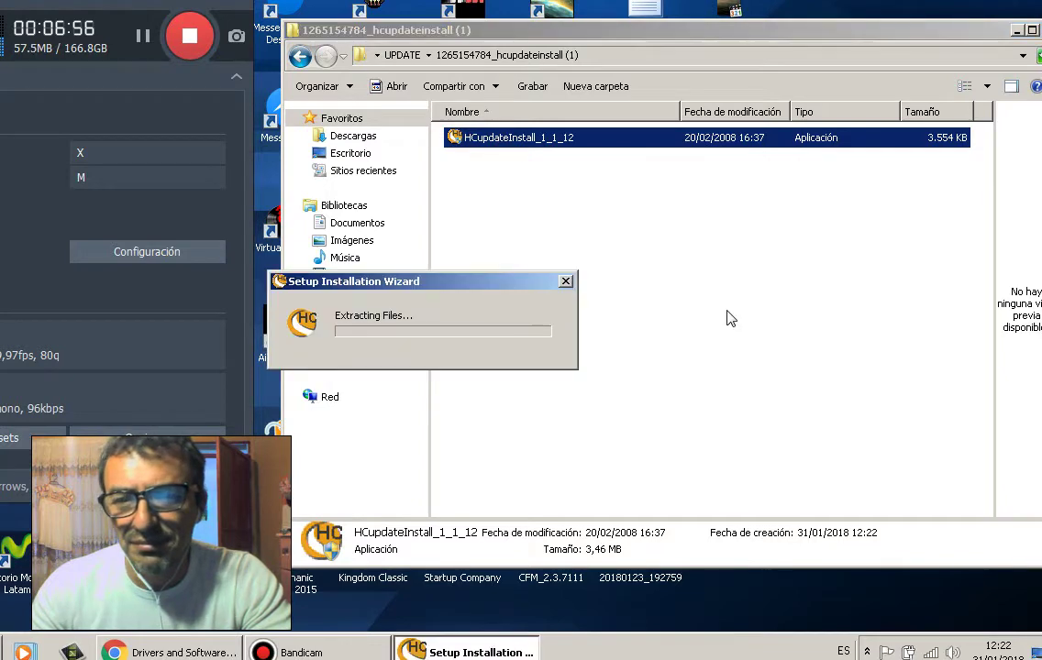
left_click_drag(477, 291, 717, 208)
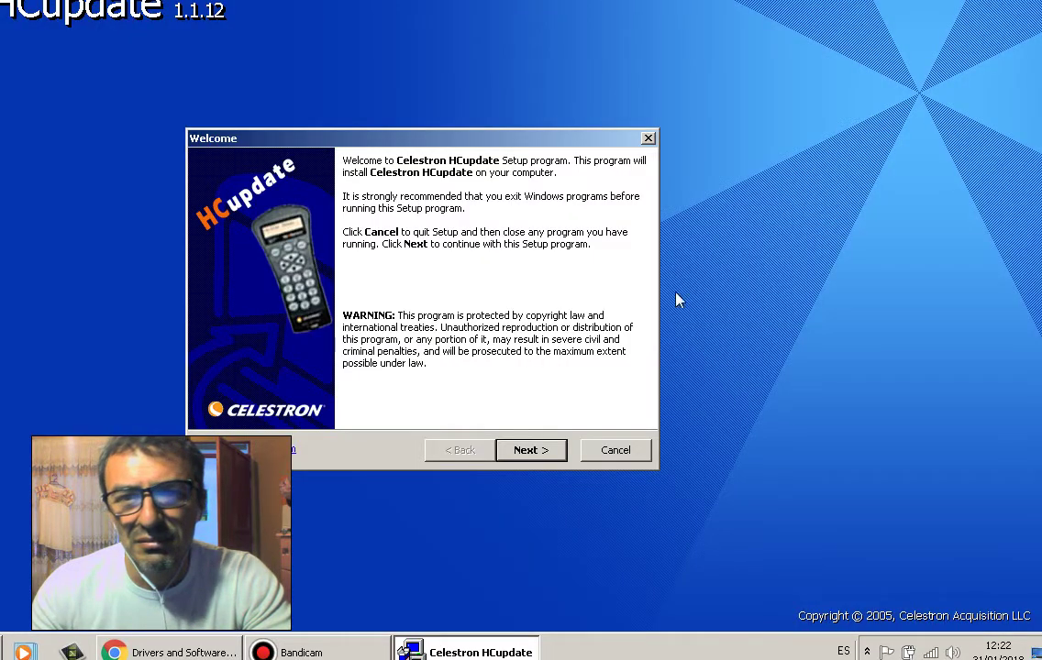
- Install Celestron HCupdate, accepting the license agreement and keeping the destination C:\Program Files (x86)\Celestron\HCupdate
left_click_drag(555, 135, 783, 85)
left_click(757, 401)
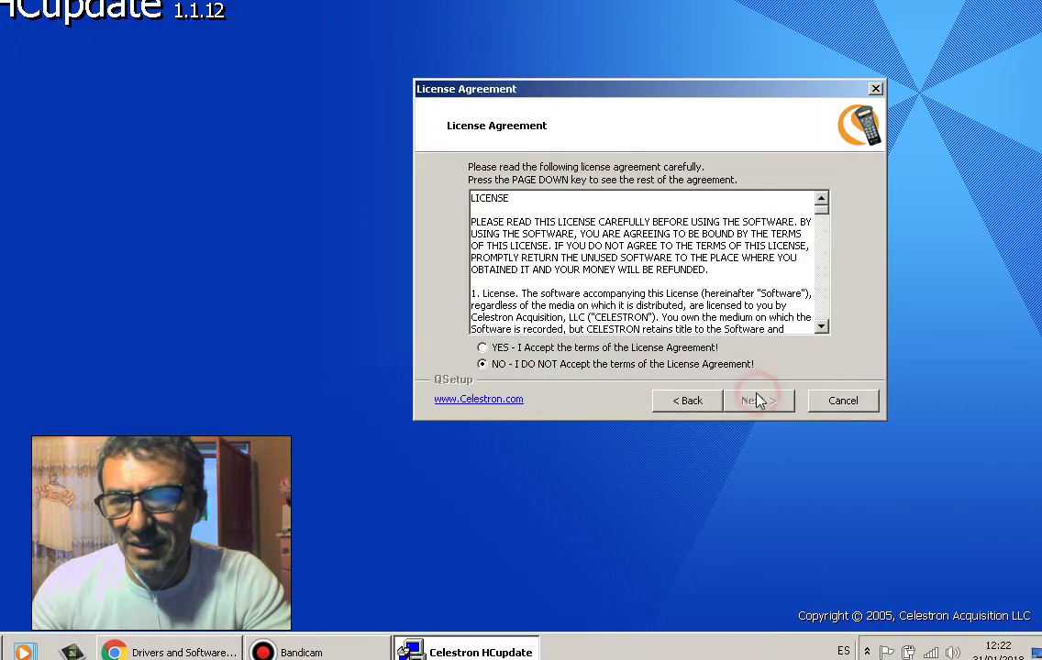
scroll(557, 332, "down", 1)
left_click(561, 345)
left_click(758, 401)
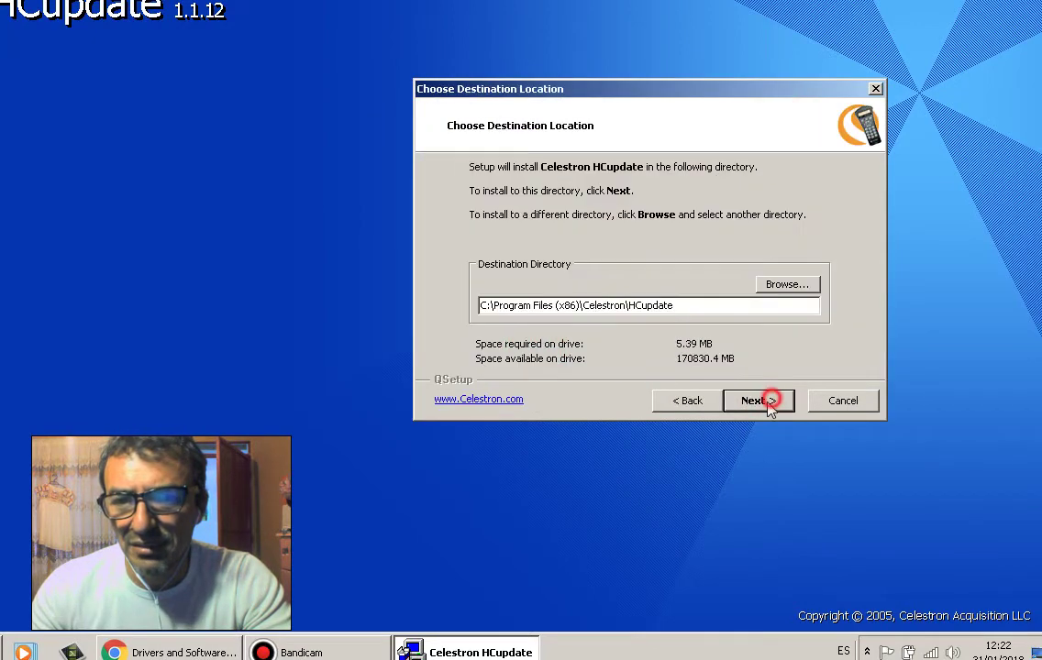
left_click(759, 402)
left_click(760, 400)
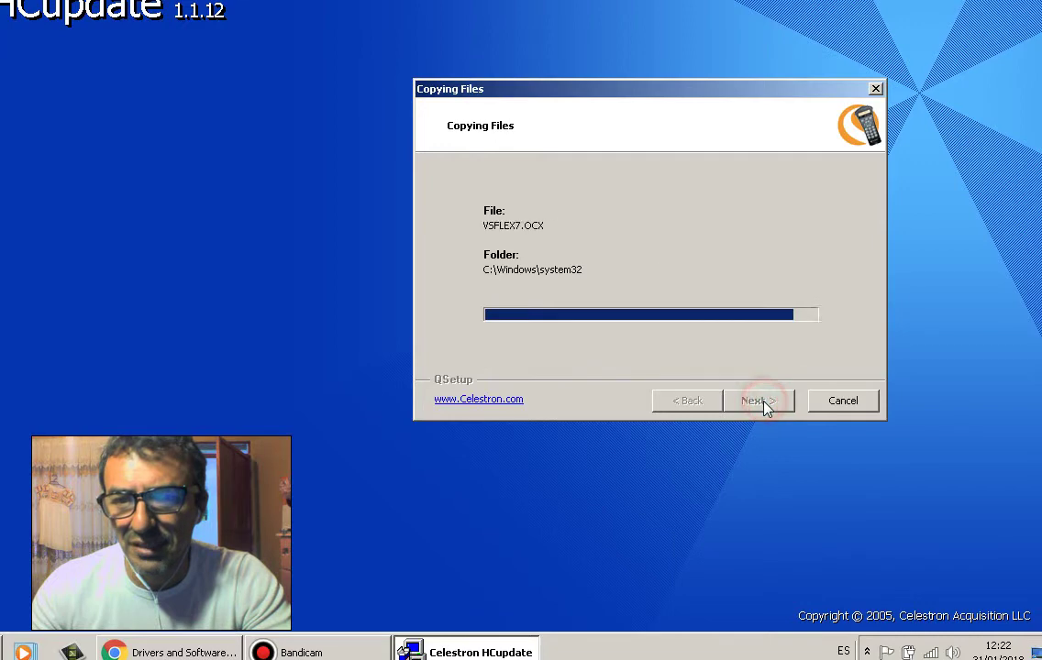
left_click(773, 405)
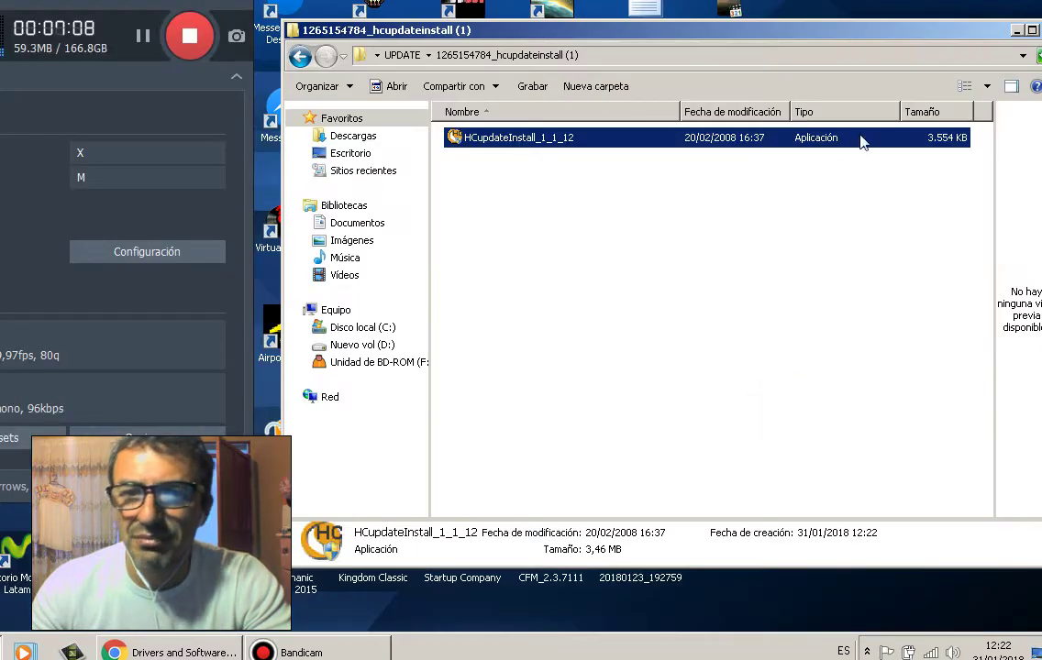
- Close the installer folder, launch Celestron HCupdate from the desktop and allow it to make changes
left_click_drag(982, 30, 897, 33)
left_click(963, 33)
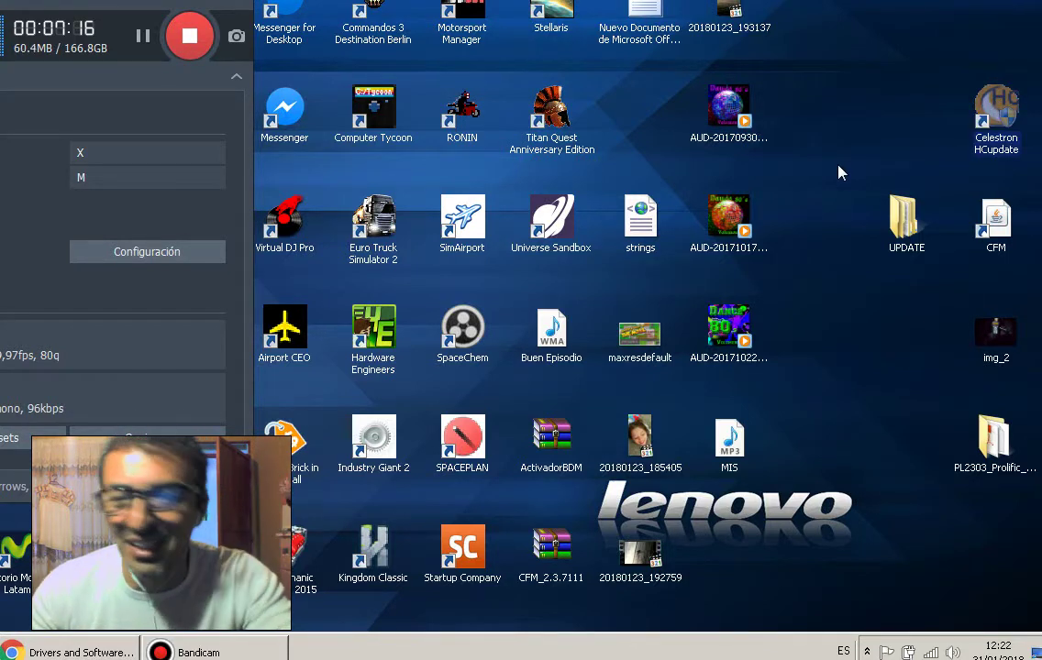
double_click(997, 114)
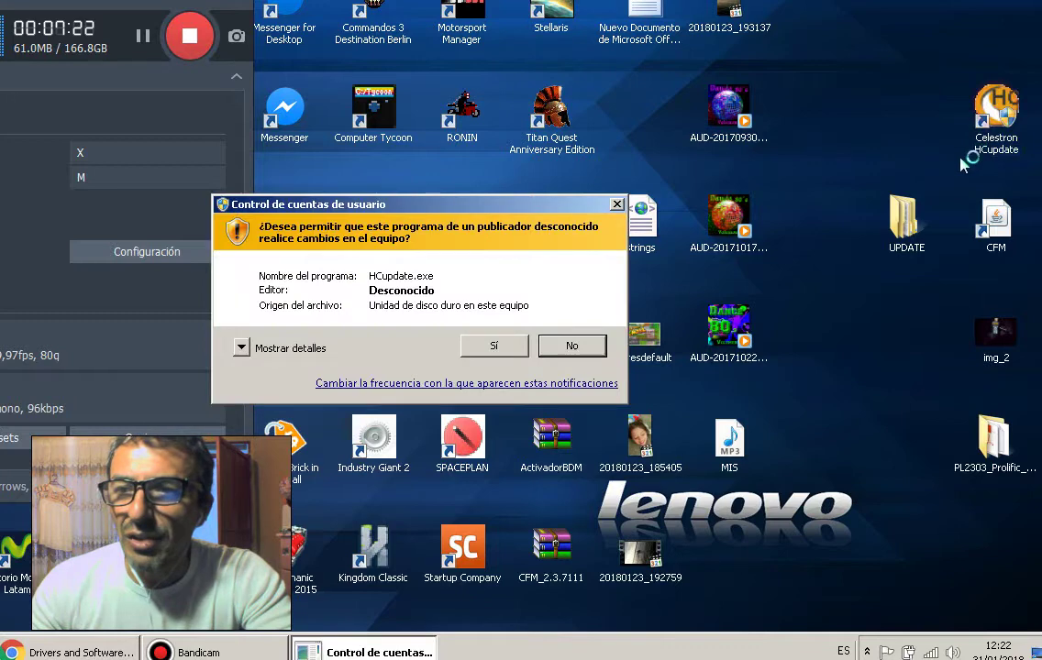
left_click(515, 347)
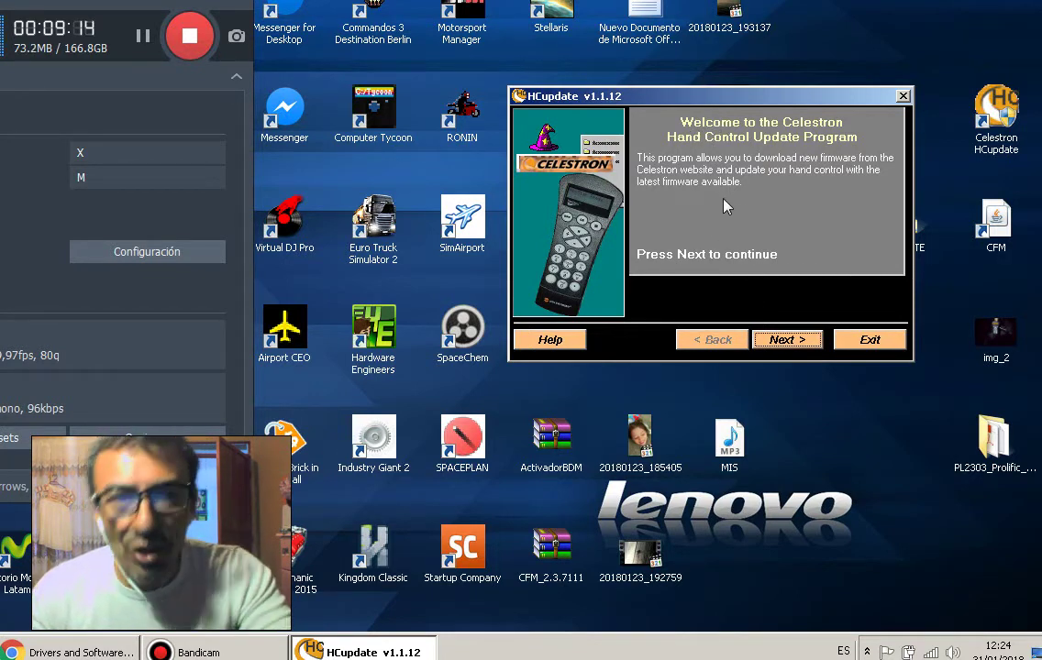
- Continue past the HCupdate welcome page and keep the COM port at None to reach the firmware selection
left_click(790, 342)
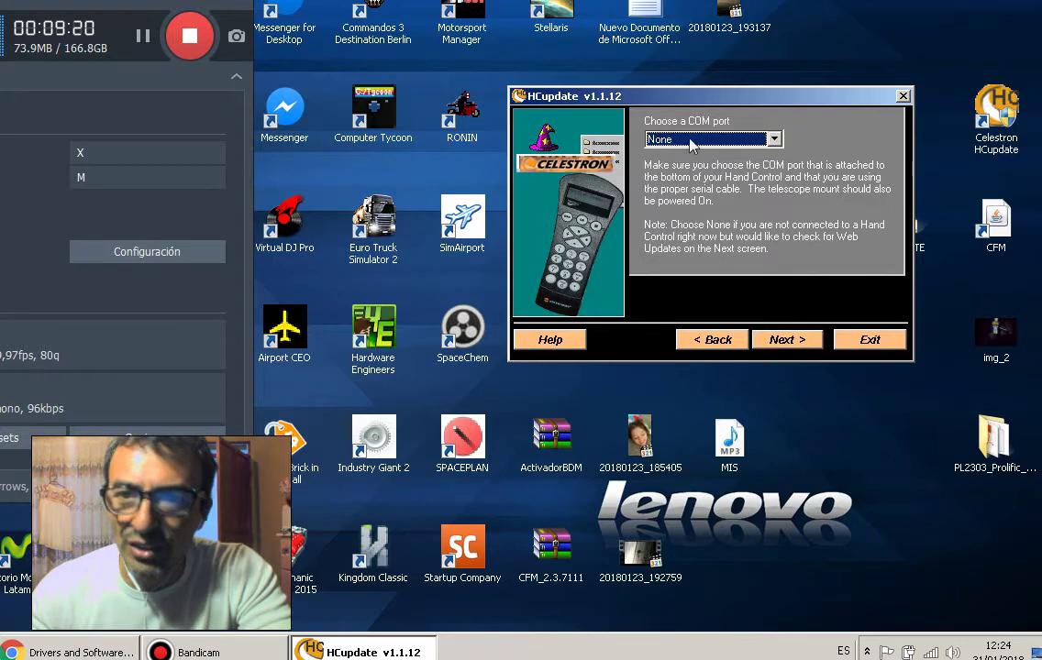
left_click(784, 340)
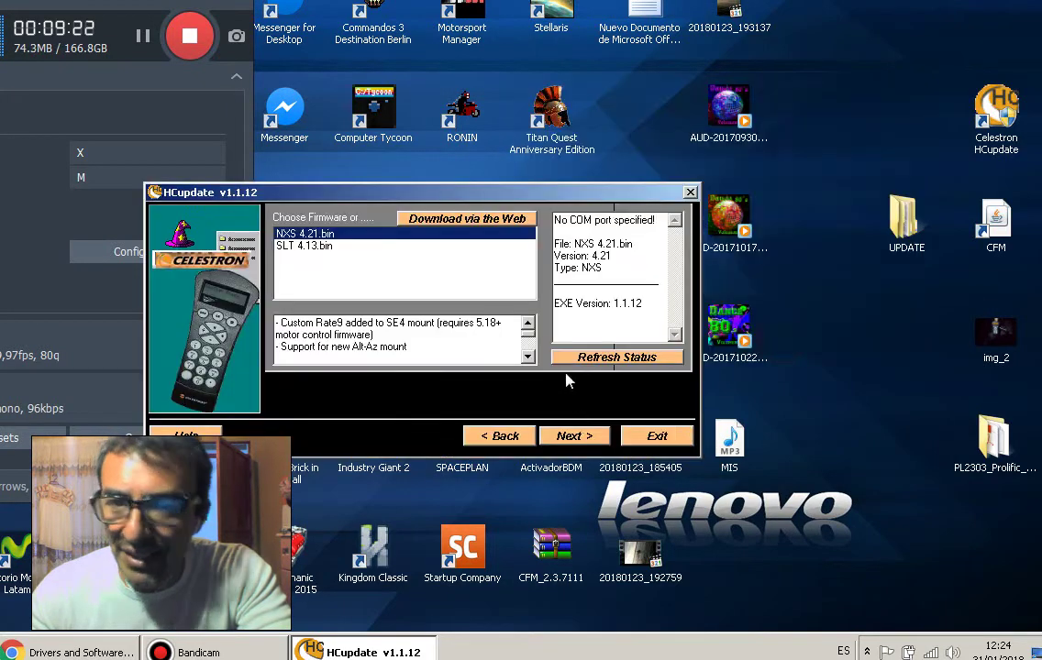
left_click_drag(479, 200, 774, 80)
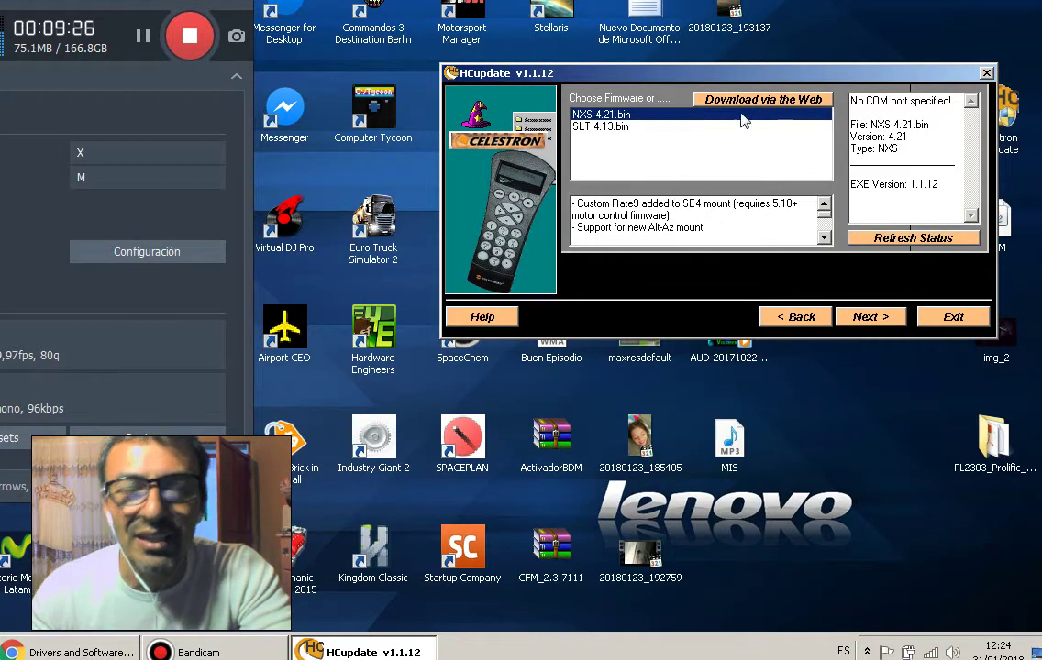
- Compare the SLT 4.13.bin and NXS 4.21.bin firmware entries, ending with NXS 4.21.bin selected
left_click(607, 127)
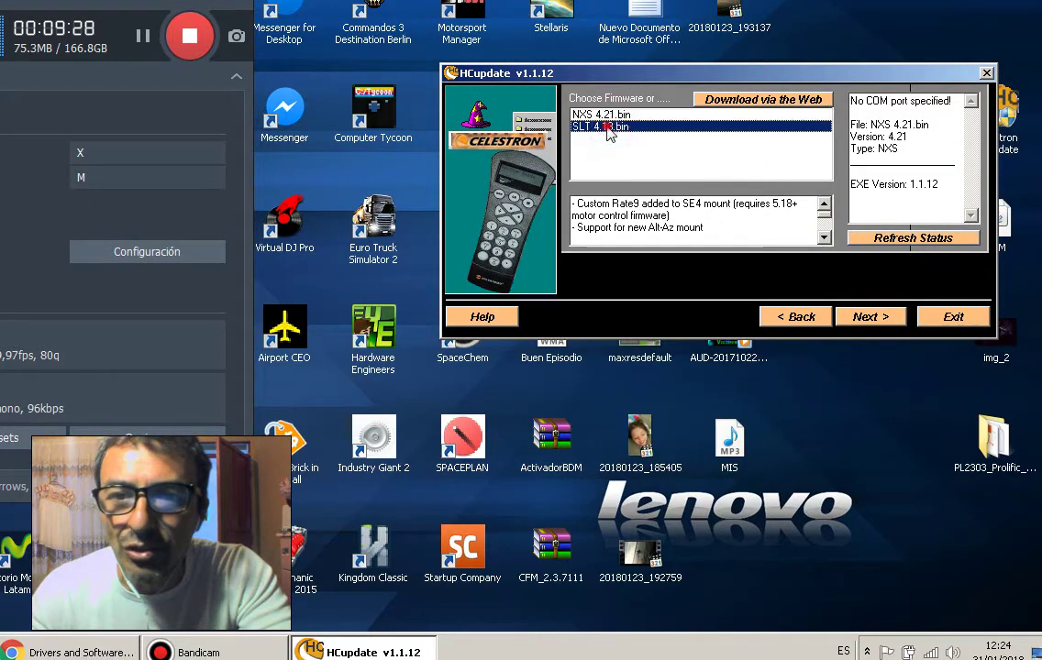
left_click(605, 114)
left_click(607, 126)
left_click(603, 114)
left_click(607, 127)
left_click(603, 115)
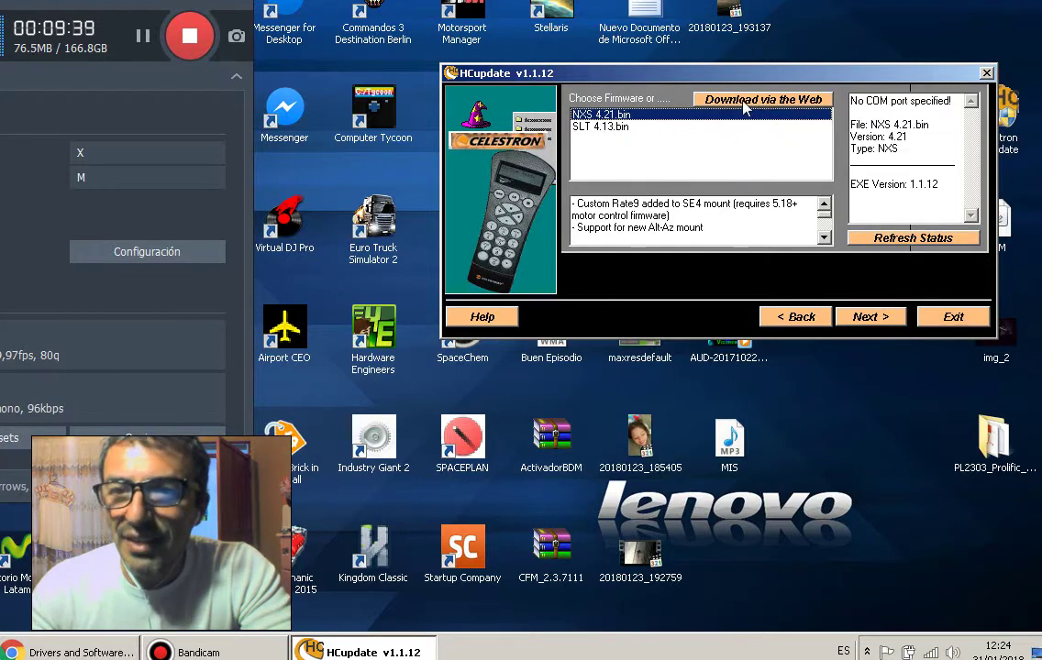
- Open the list of firmware available via the web and view the release notes for NXS 4.21 and SLT 4.13
left_click(792, 104)
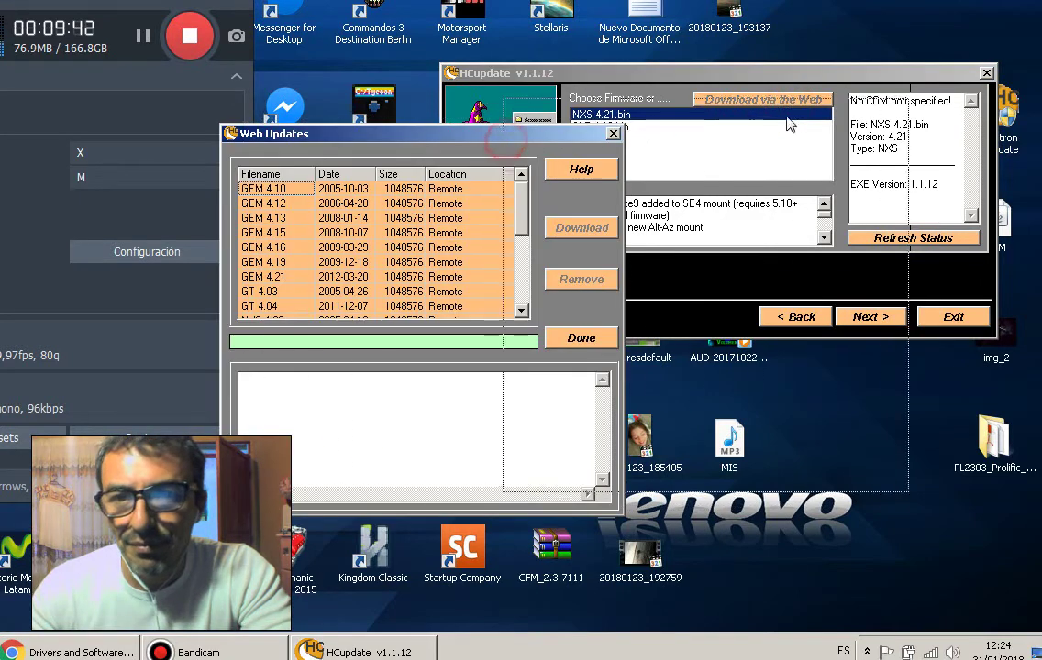
left_click_drag(766, 129, 837, 77)
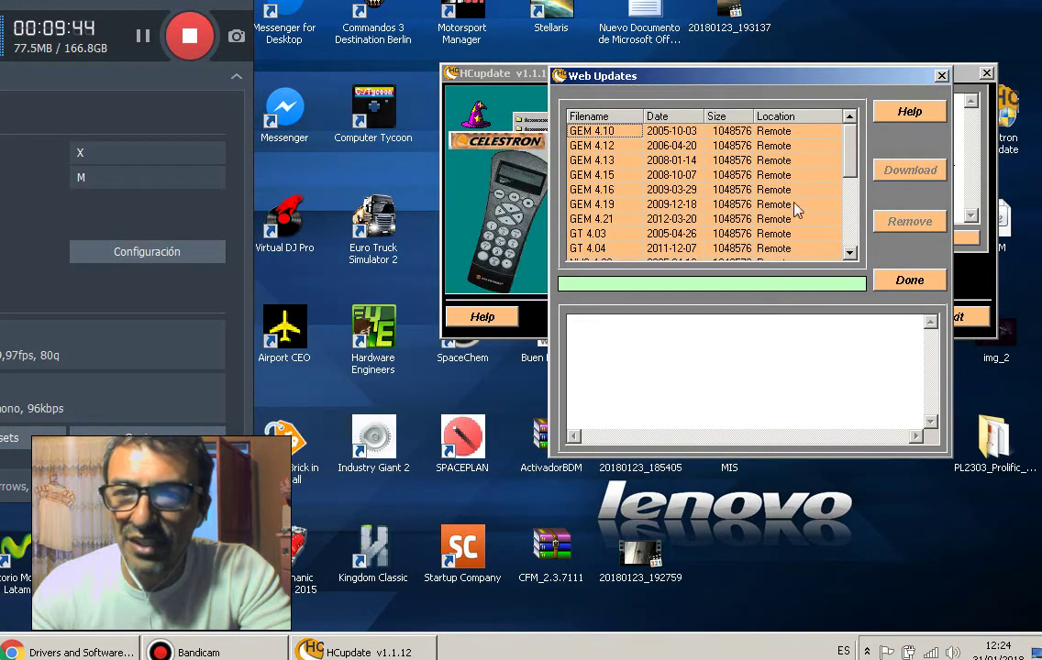
left_click_drag(850, 138, 853, 216)
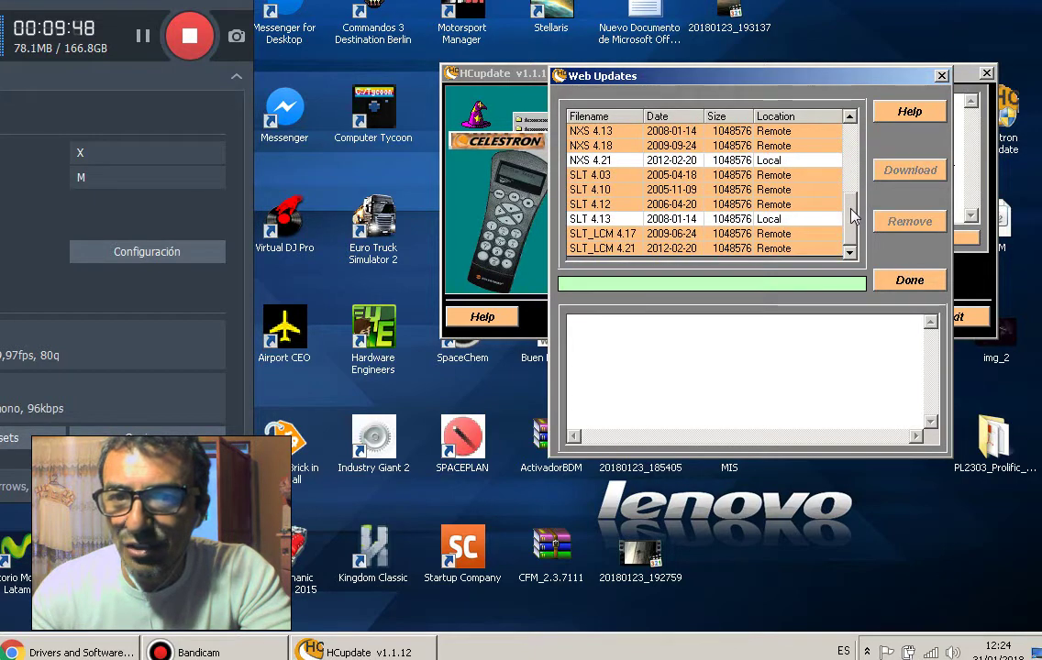
left_click(594, 162)
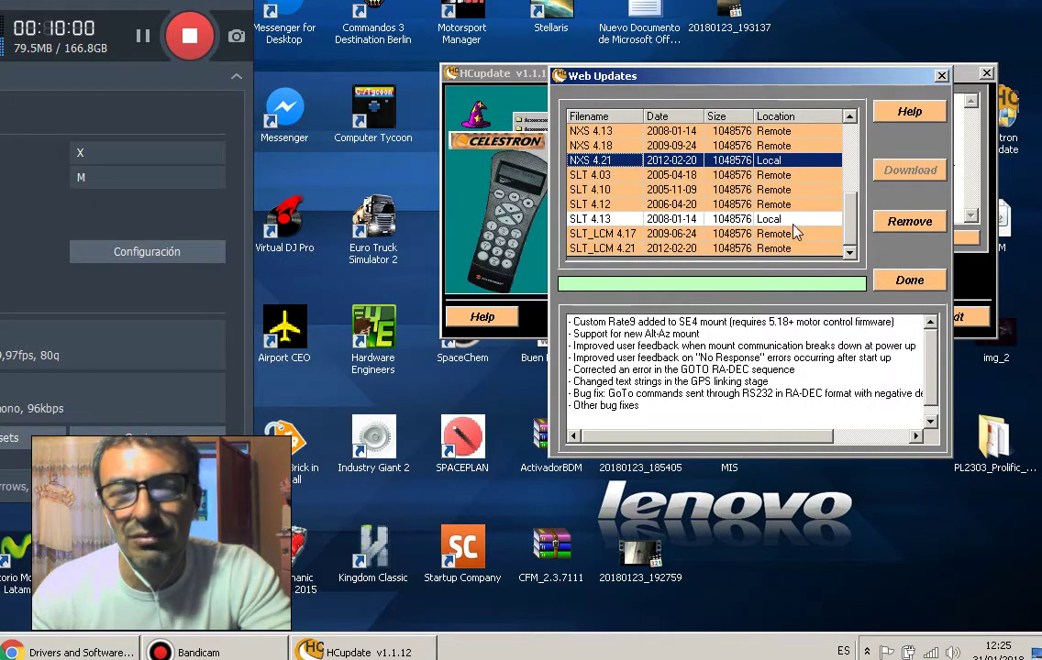
left_click(605, 222)
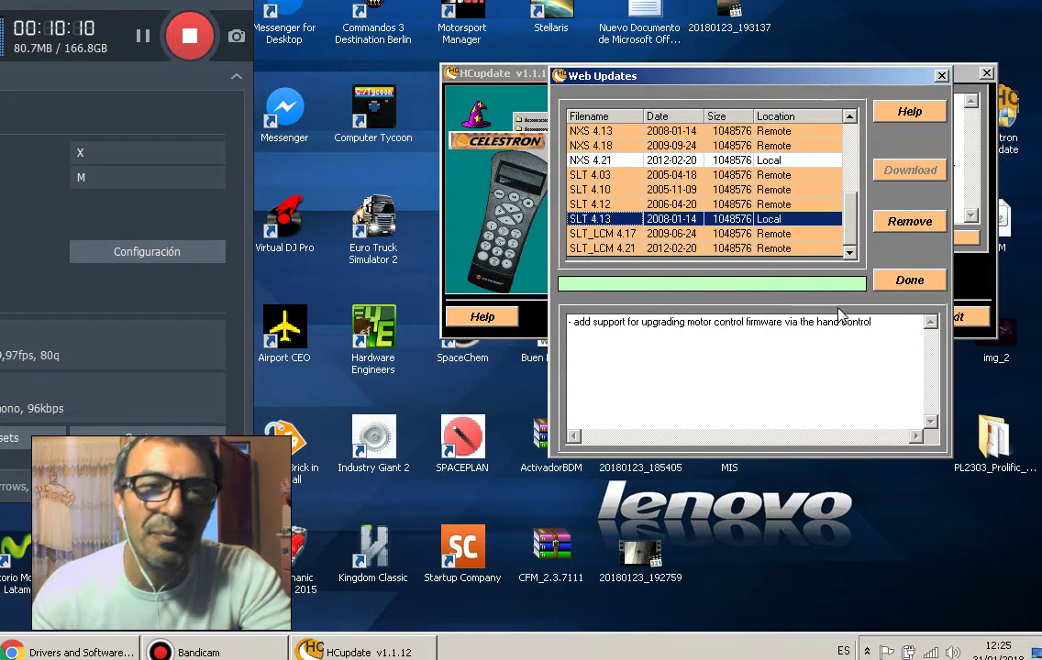
- Compare the release notes, dates and sizes of the NXS 4.21 and SLT 4.13 web firmware entries
left_click(588, 161)
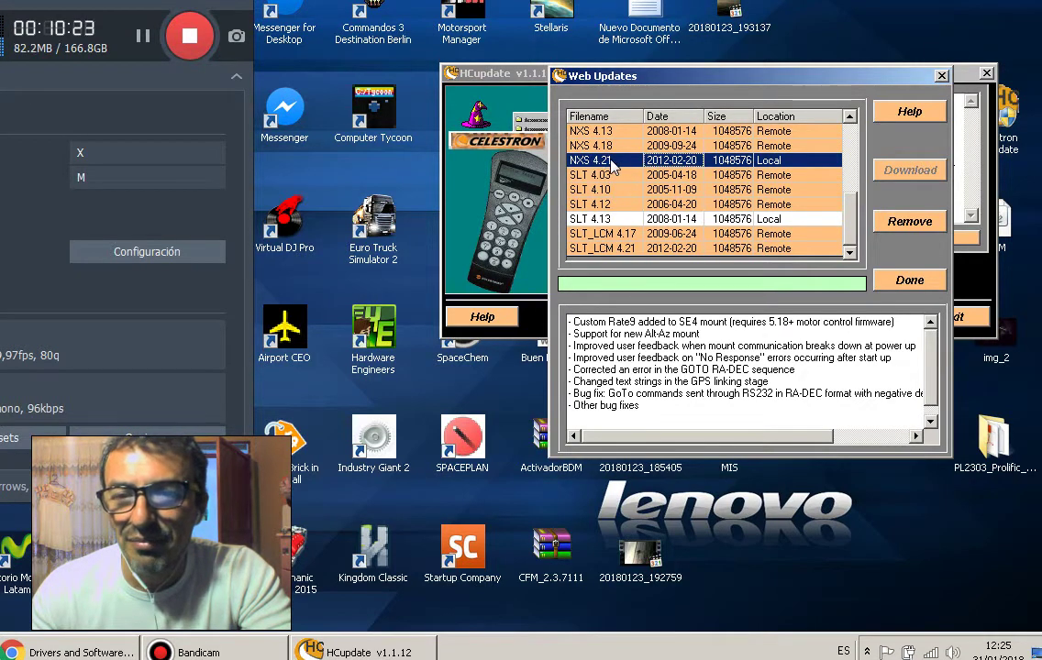
left_click(609, 219)
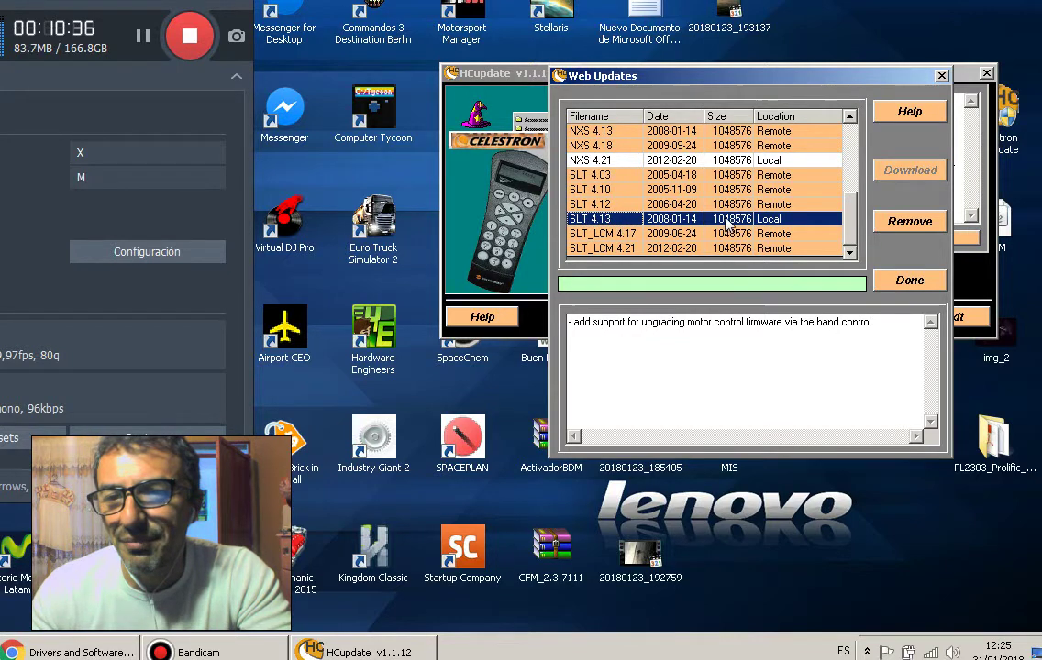
left_click(754, 161)
left_click(752, 220)
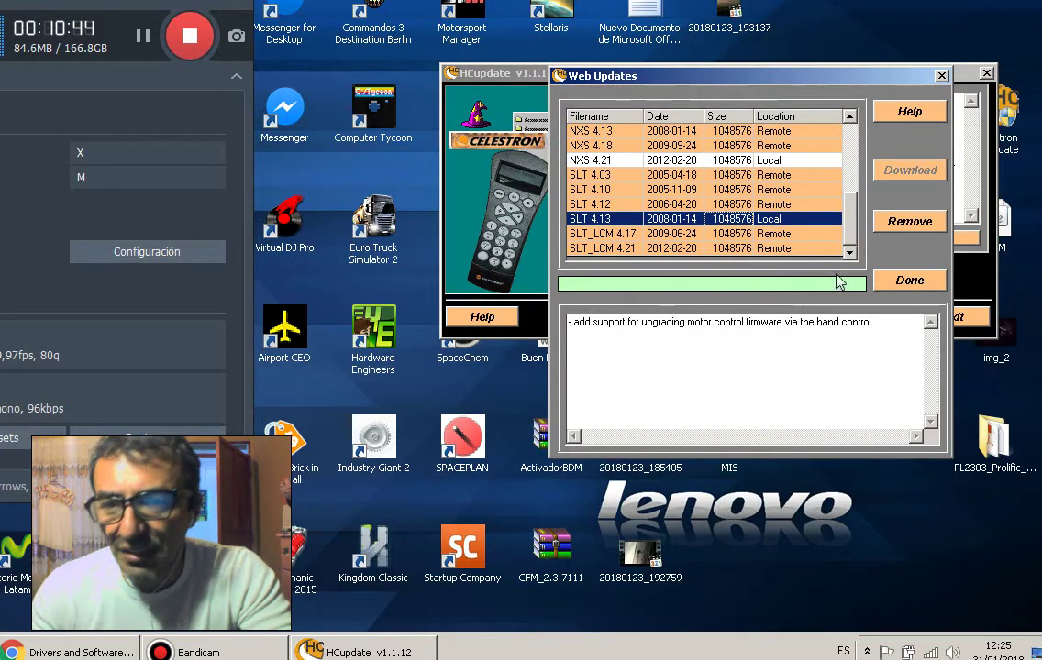
- Close the web updates list and exit HCupdate to return to the desktop
key("Return")
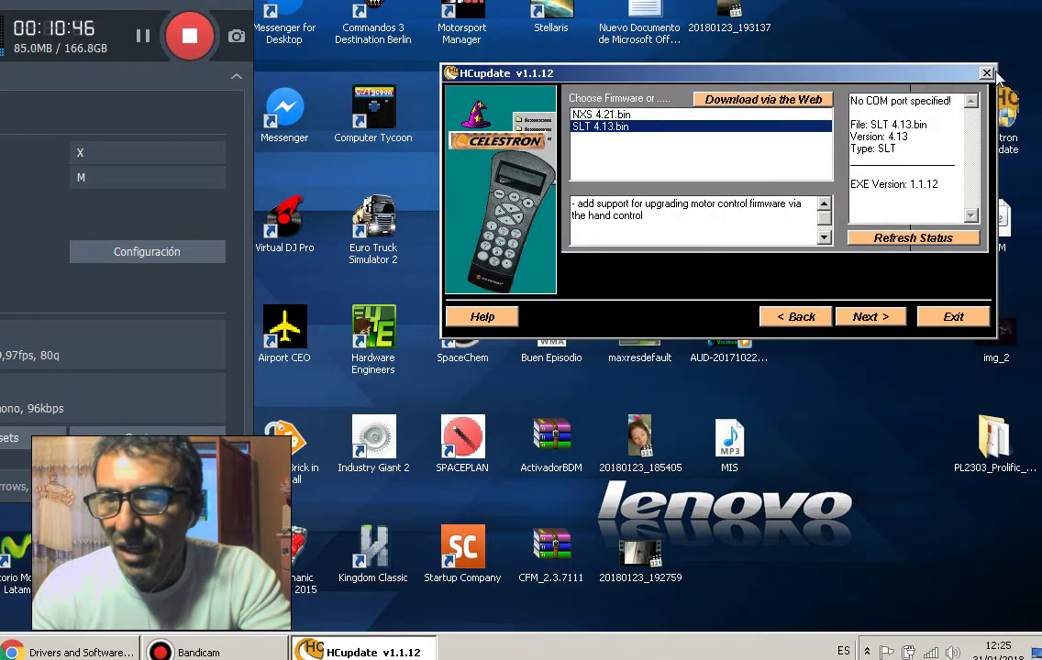
left_click(986, 73)
left_click(462, 365)
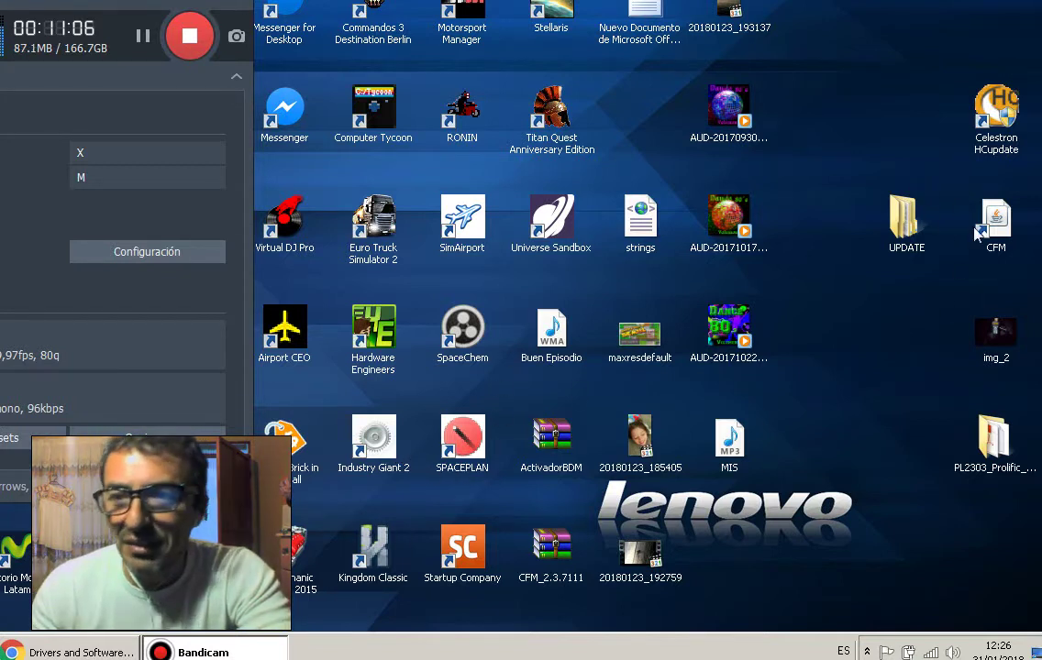
- Switch to Chrome and close the Celestron drivers and hand control upgrade pages, leaving one new blank tab
left_click(80, 653)
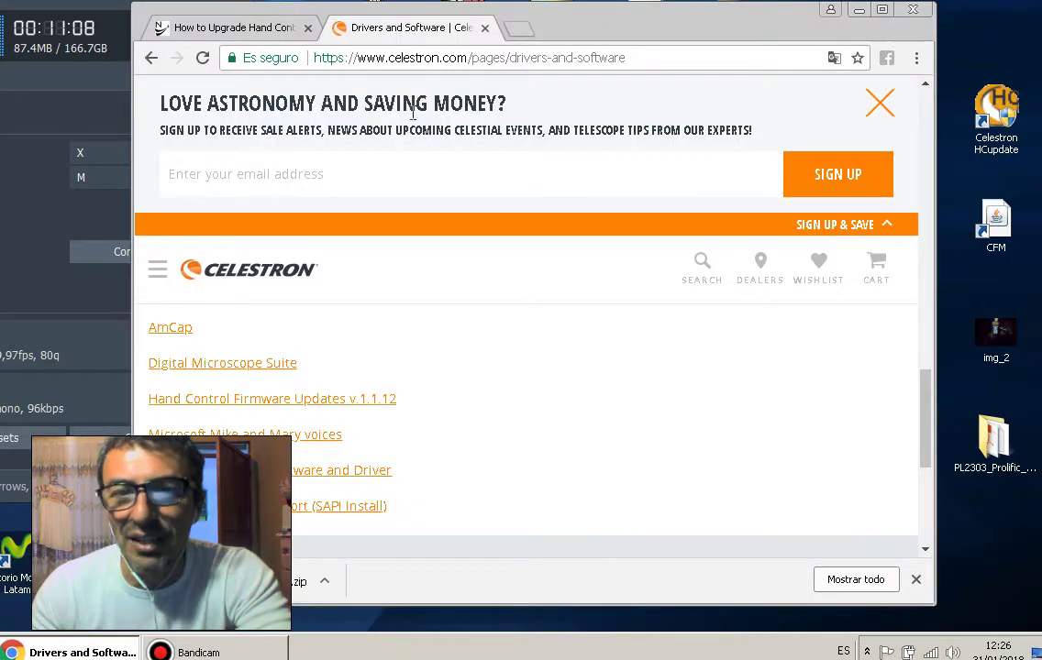
left_click(485, 27)
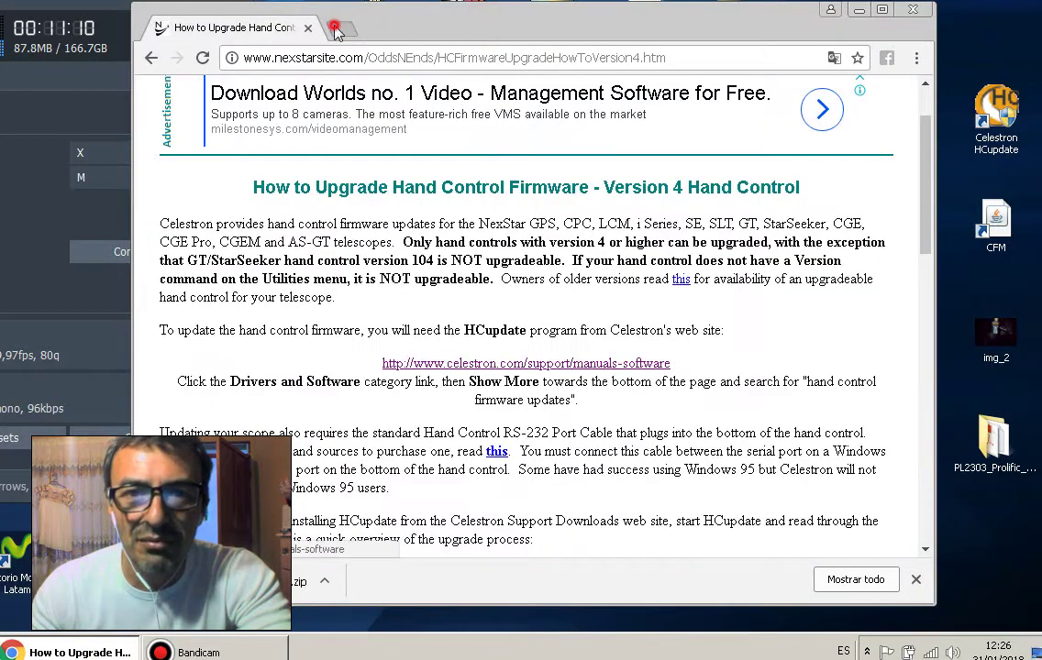
key("ctrl+t")
left_click(309, 29)
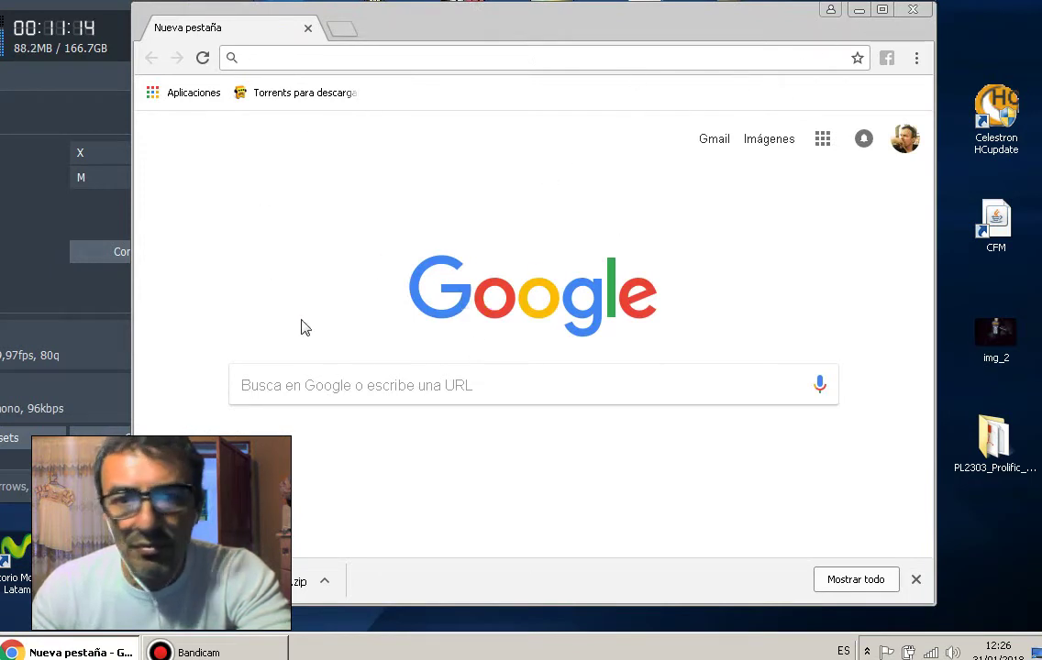
left_click(253, 55)
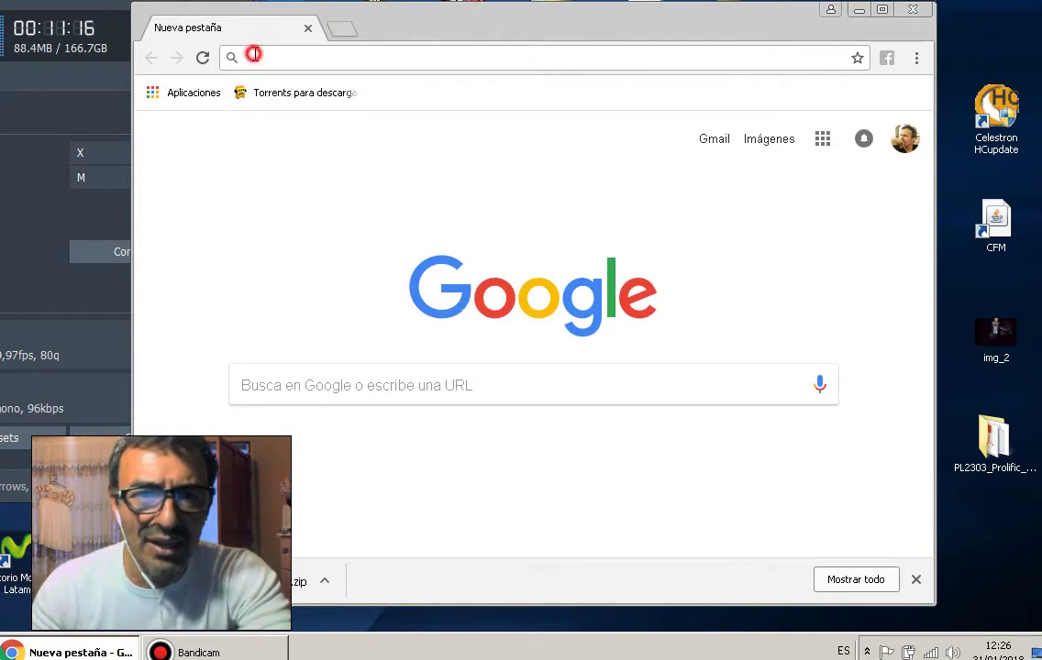
type("wwww")
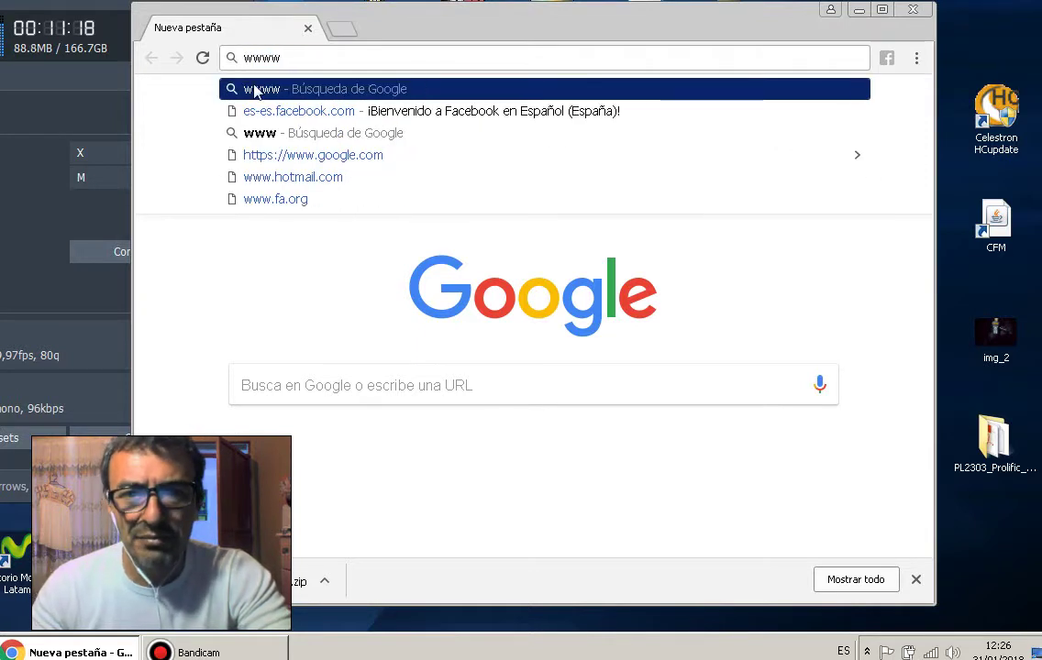
key("BackSpace")
left_click(316, 110)
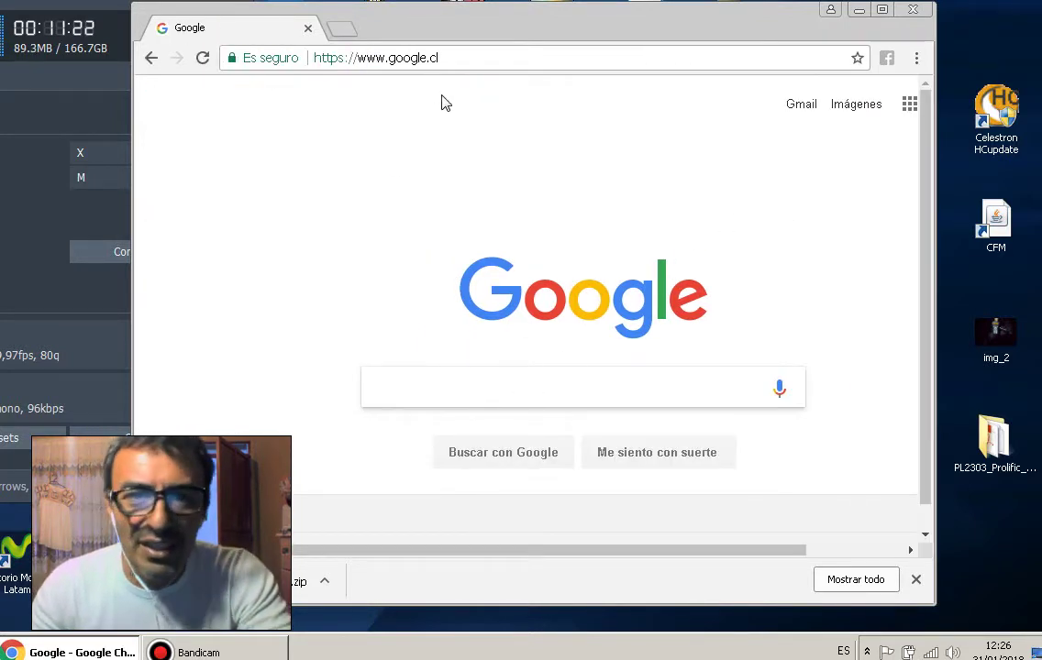
left_click_drag(563, 7, 649, 8)
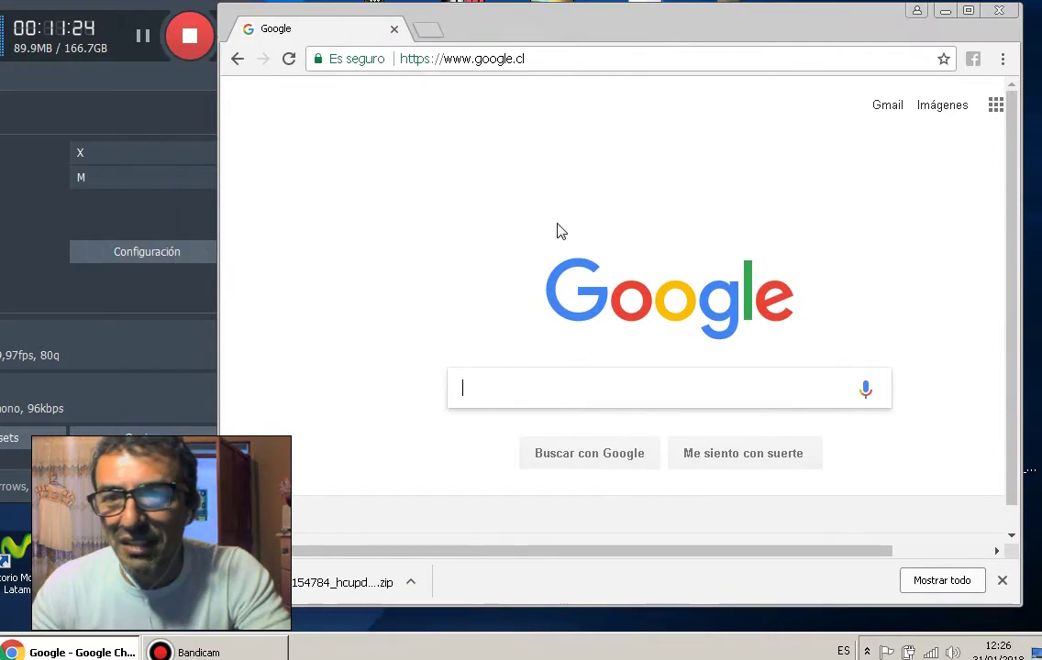
- Search Google for "CFM celestron"
type("CF")
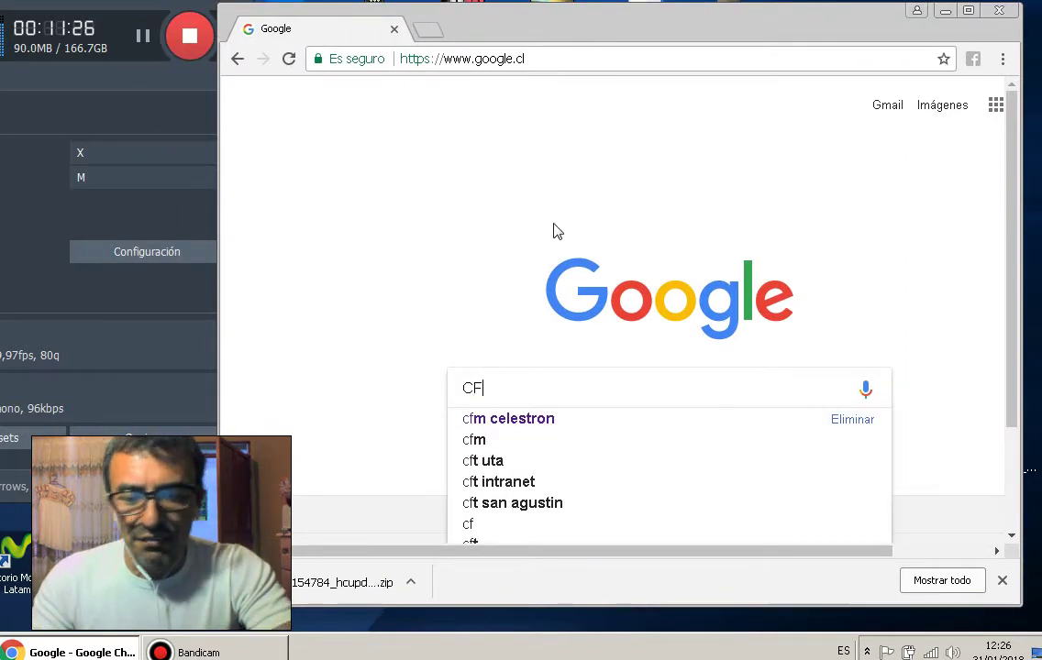
type("M ce")
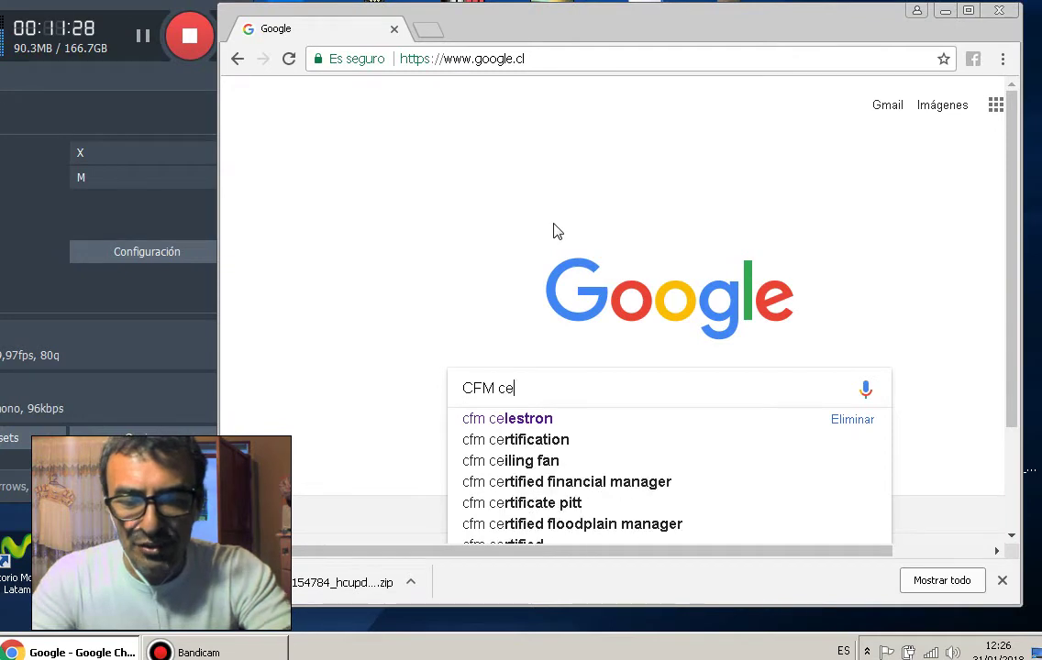
type("lestron")
key("Return")
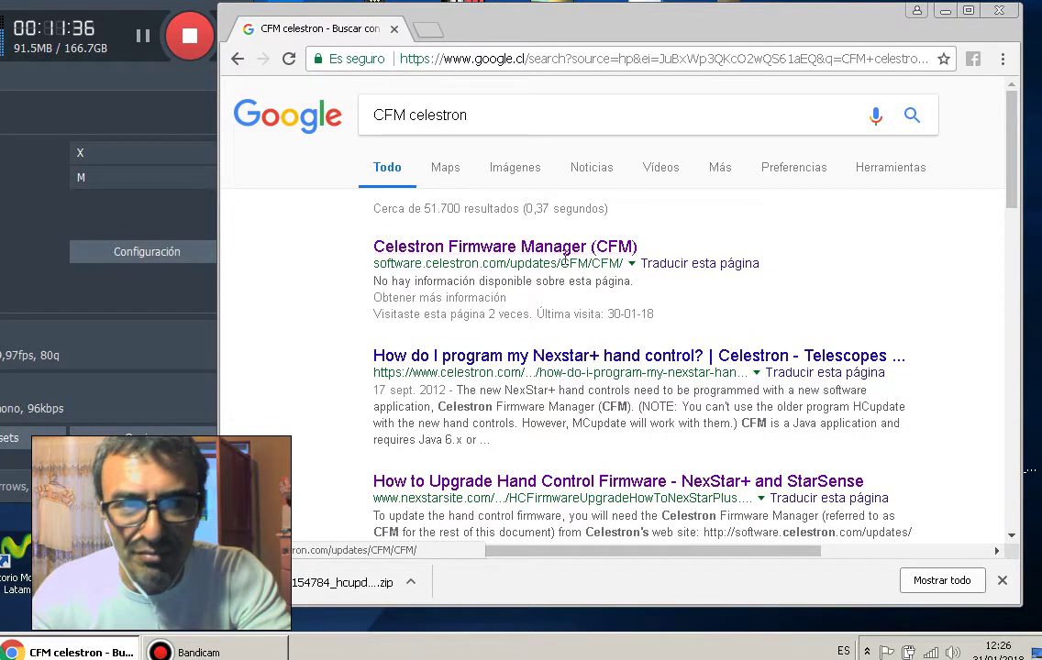
- Download CFM_2.3.7111.zip from the Celestron Firmware Manager (CFM) result and show the downloaded file in its folder
left_click(380, 245)
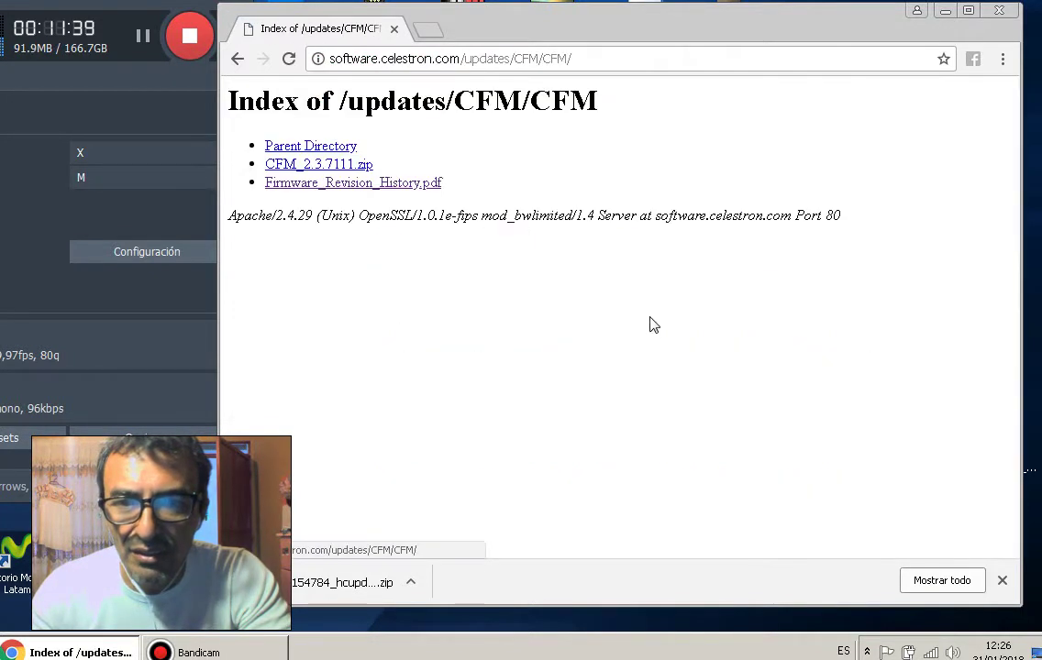
left_click(323, 164)
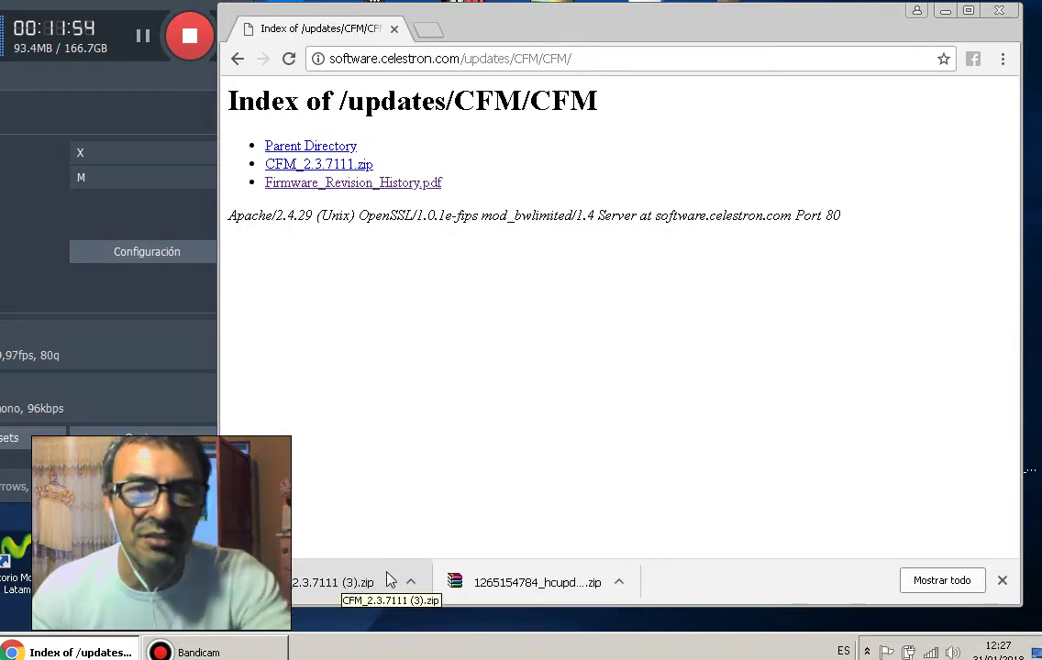
left_click(410, 582)
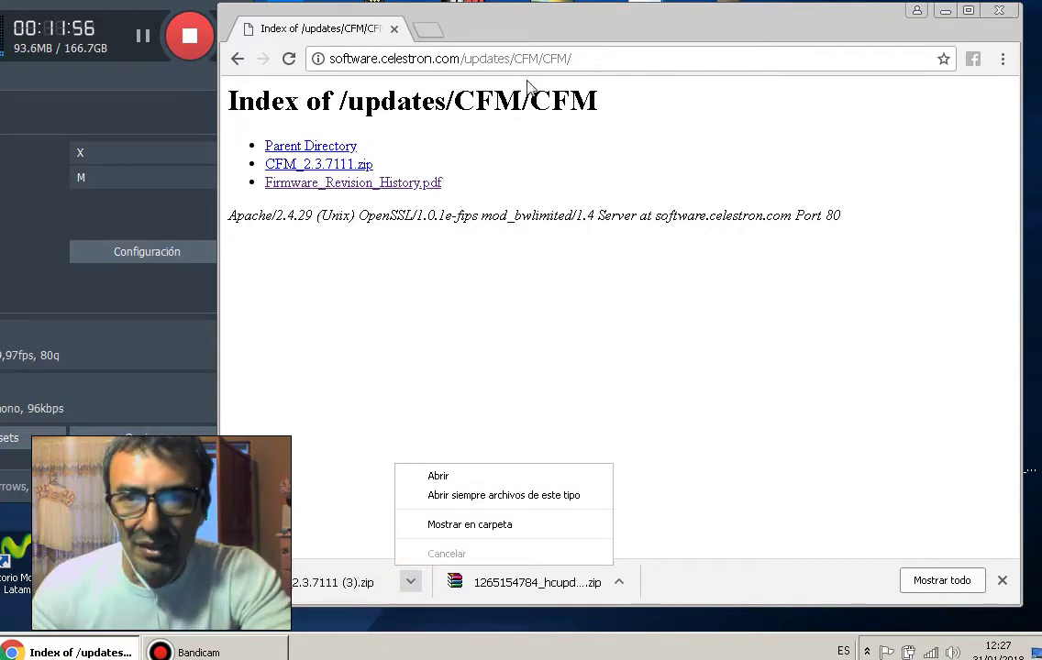
left_click(454, 524)
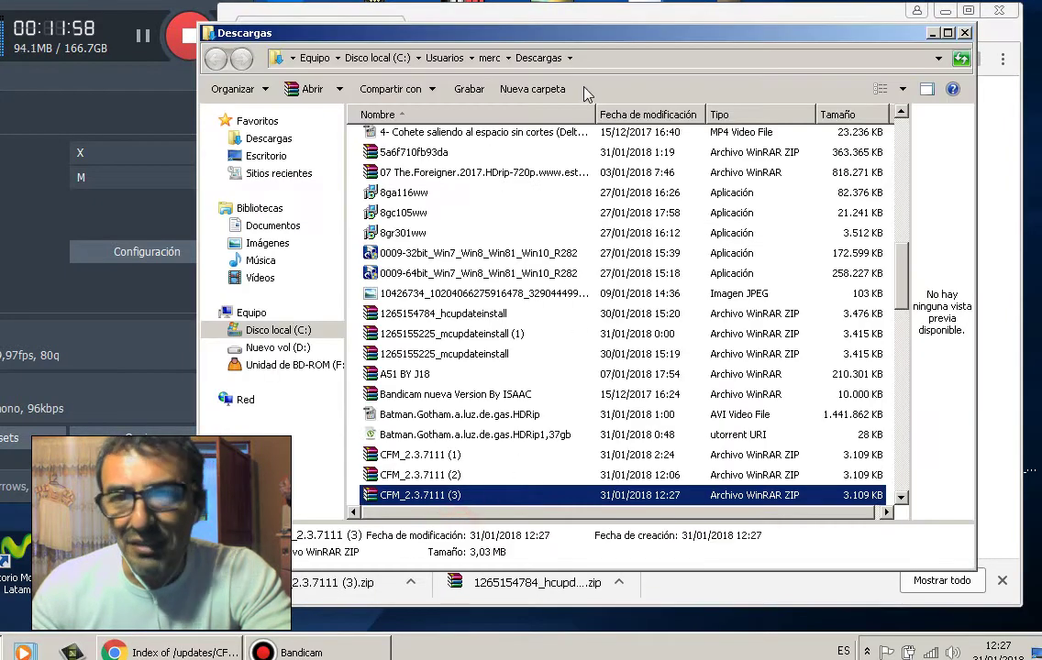
- Move the CFM_2.3.7111 (3) archive from Descargas into the desktop UPDATE folder, closing the downloads folder and the browser
left_click_drag(578, 39, 689, 26)
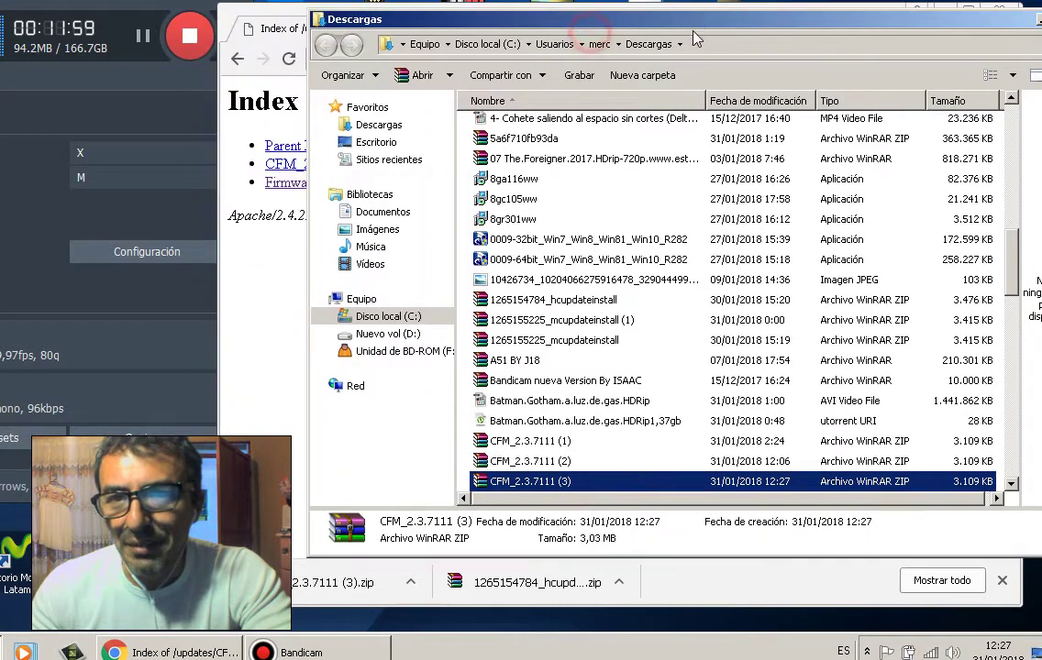
right_click(521, 483)
left_click(551, 370)
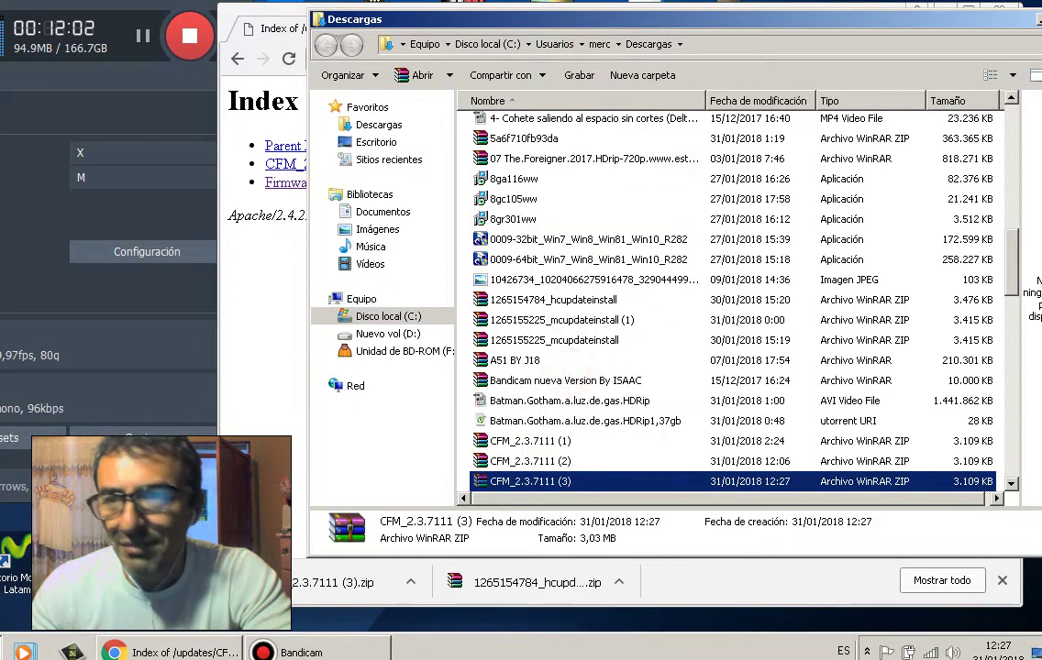
left_click(1004, 15)
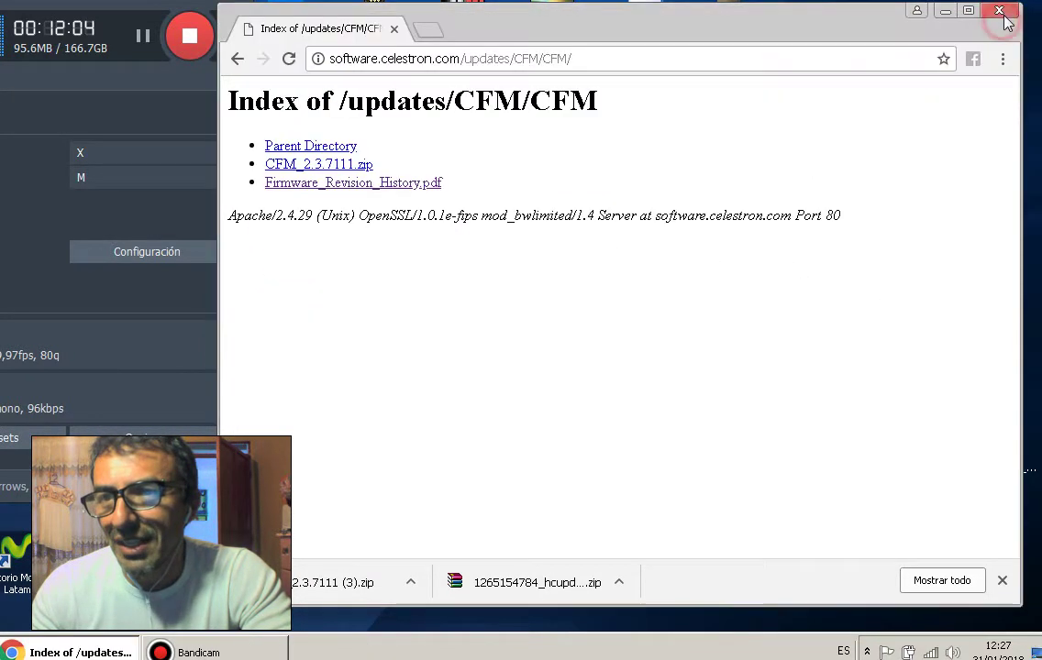
left_click(999, 11)
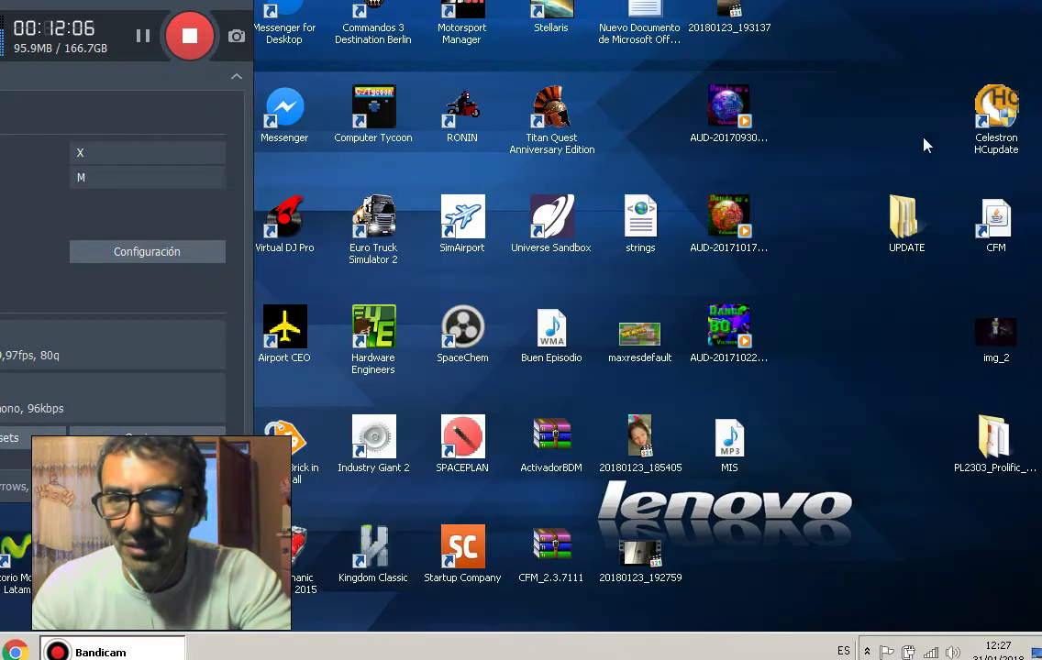
double_click(902, 234)
right_click(537, 232)
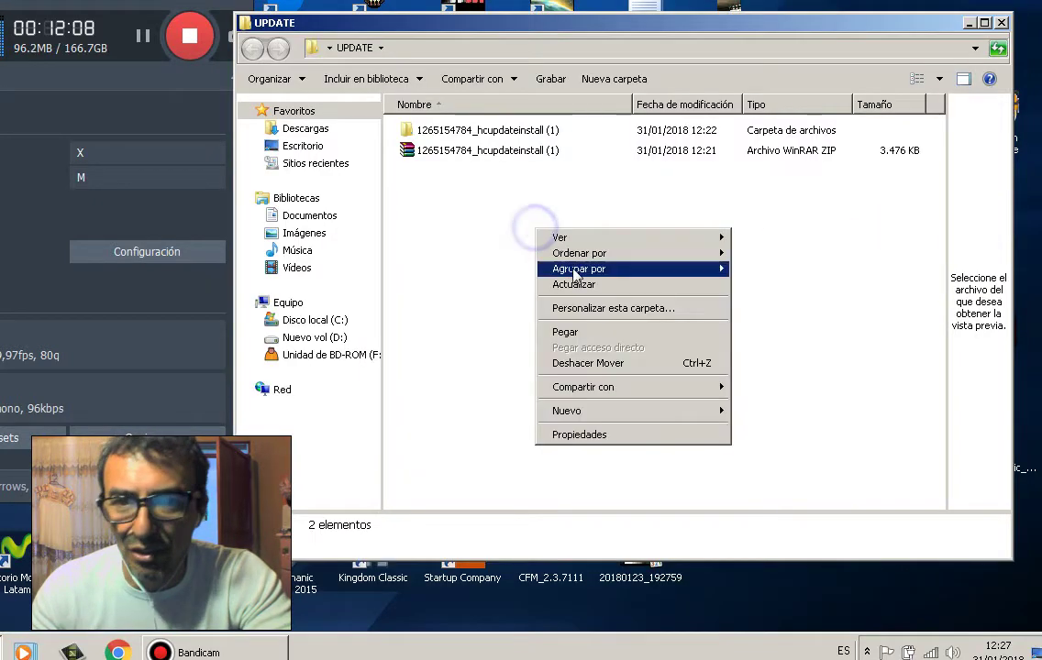
left_click(573, 333)
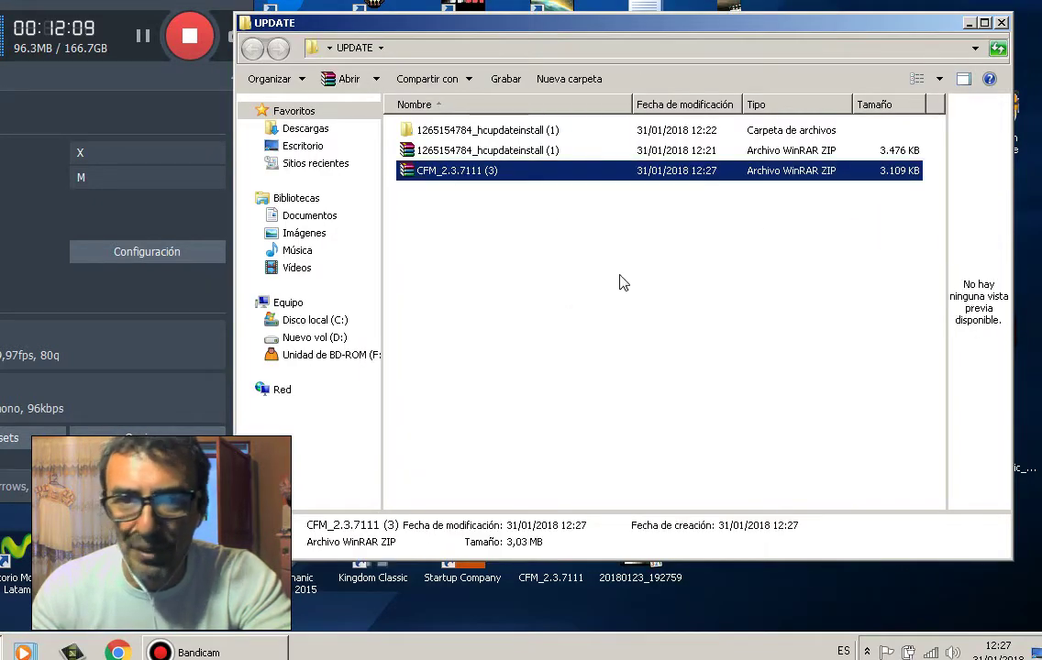
- Extract the CFM_2.3.7111 (3) archive into its own folder and open the CFM_2.3.7111 folder inside it
right_click(438, 172)
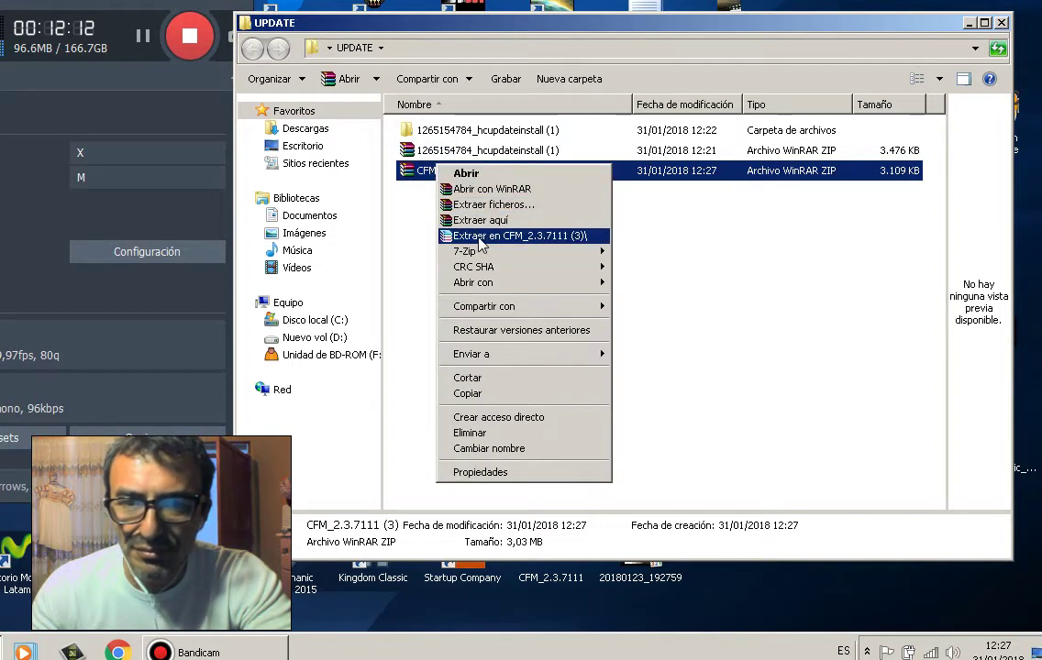
left_click(479, 236)
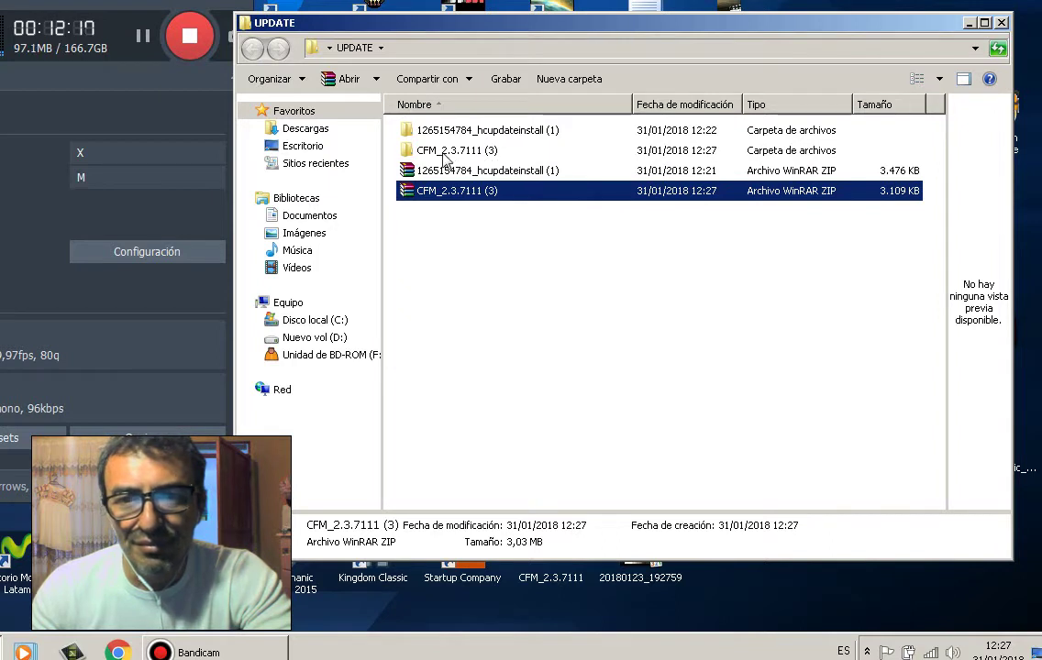
double_click(431, 150)
double_click(444, 134)
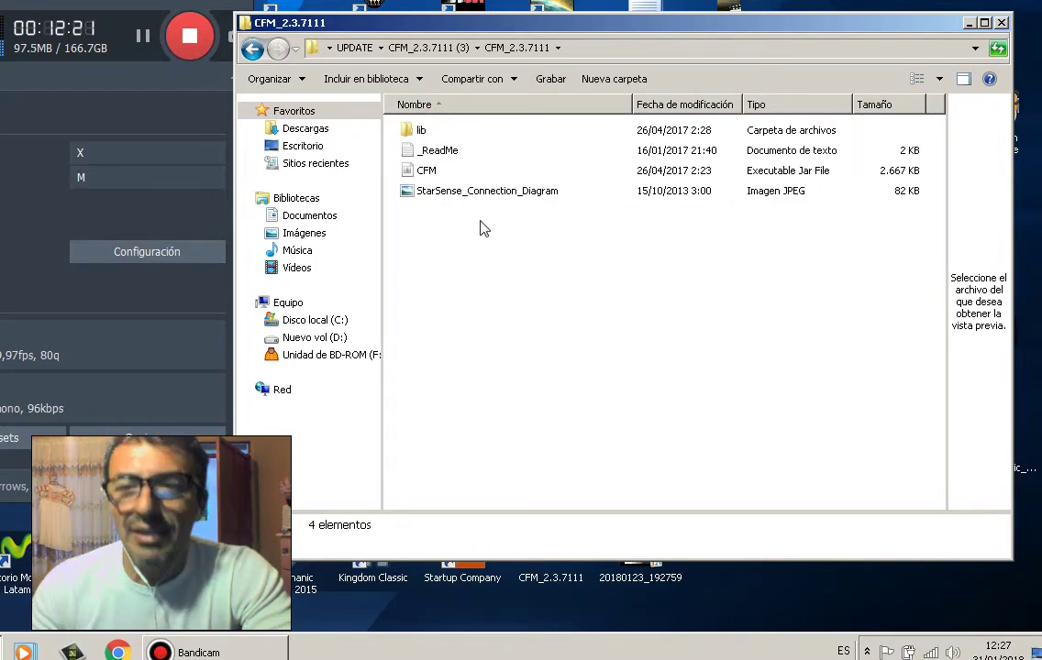
left_click_drag(494, 18, 522, 31)
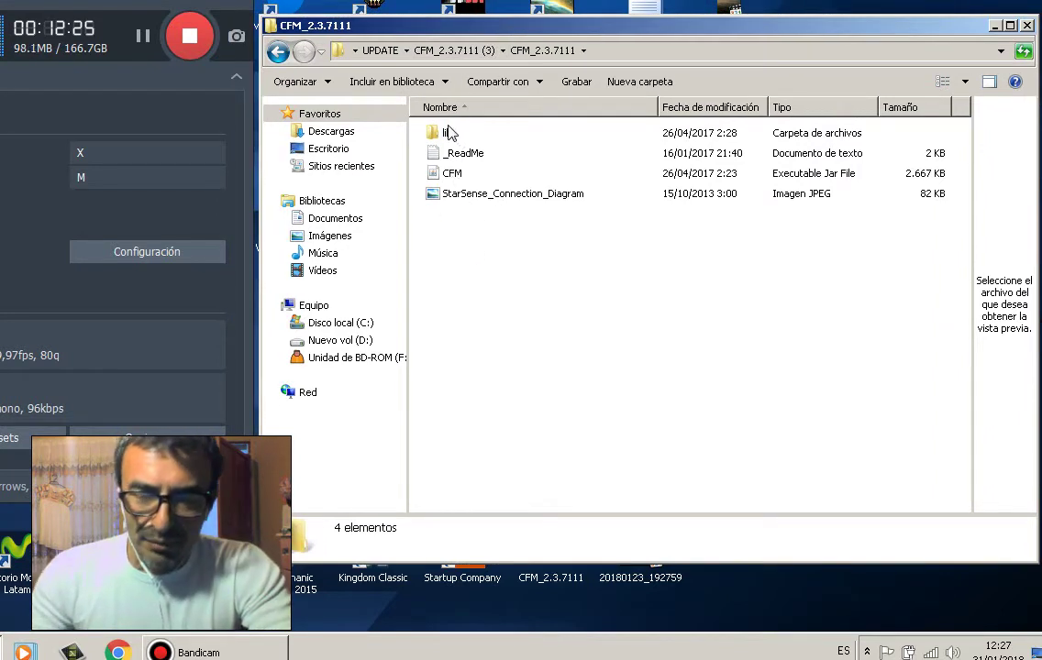
- Open the CFM executable jar with Java(TM) Platform SE binary and bring the Celestron Firmware Manager window fully into view
left_click(448, 175)
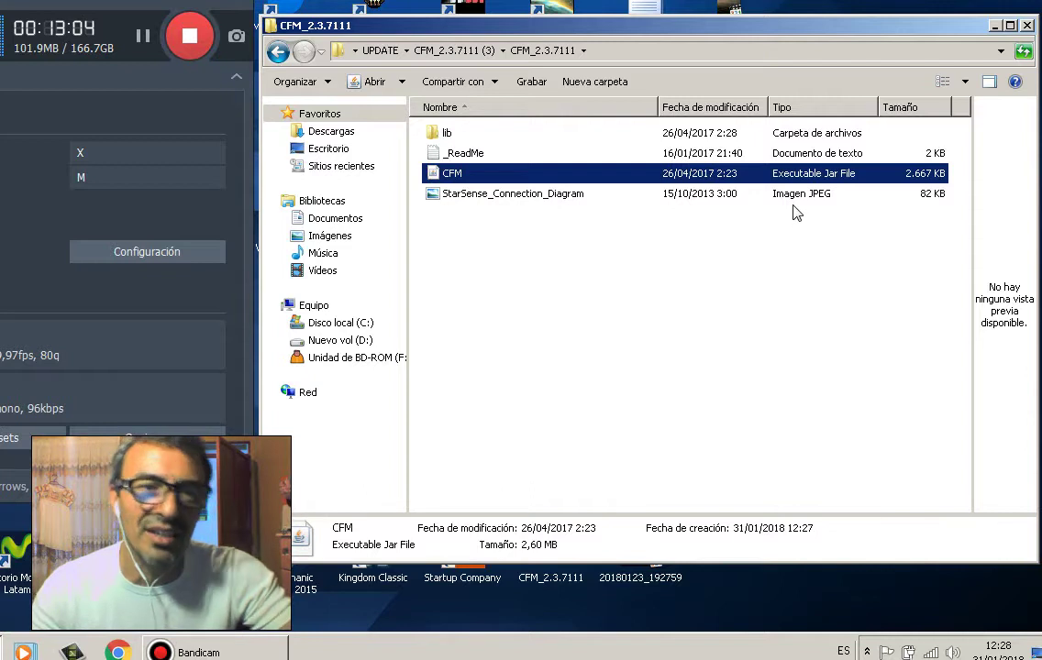
right_click(457, 177)
mouse_move(543, 237)
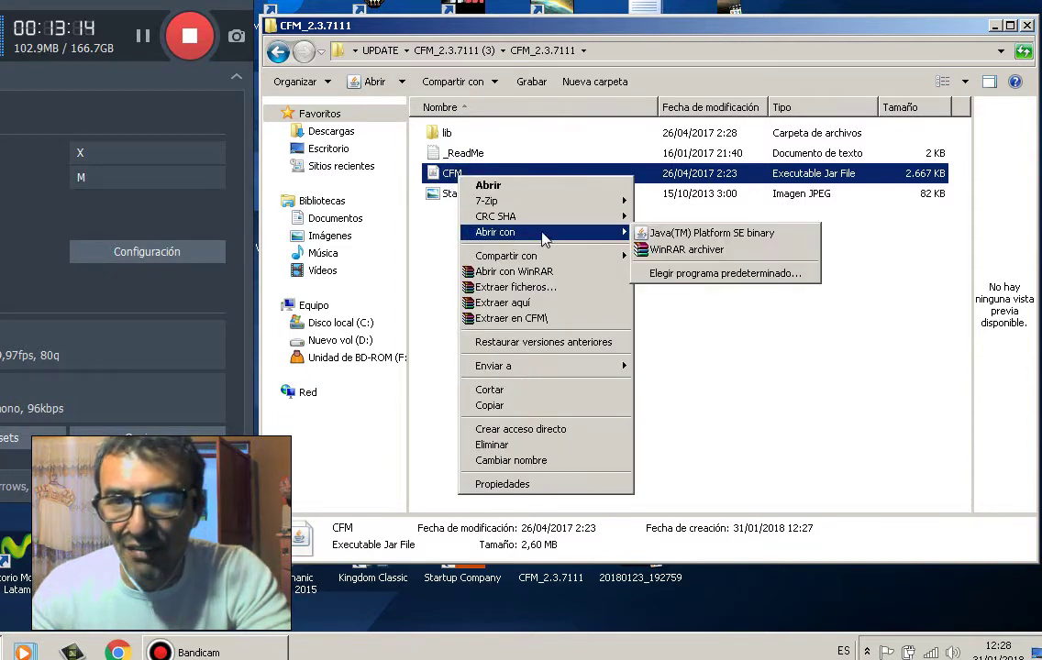
left_click(674, 273)
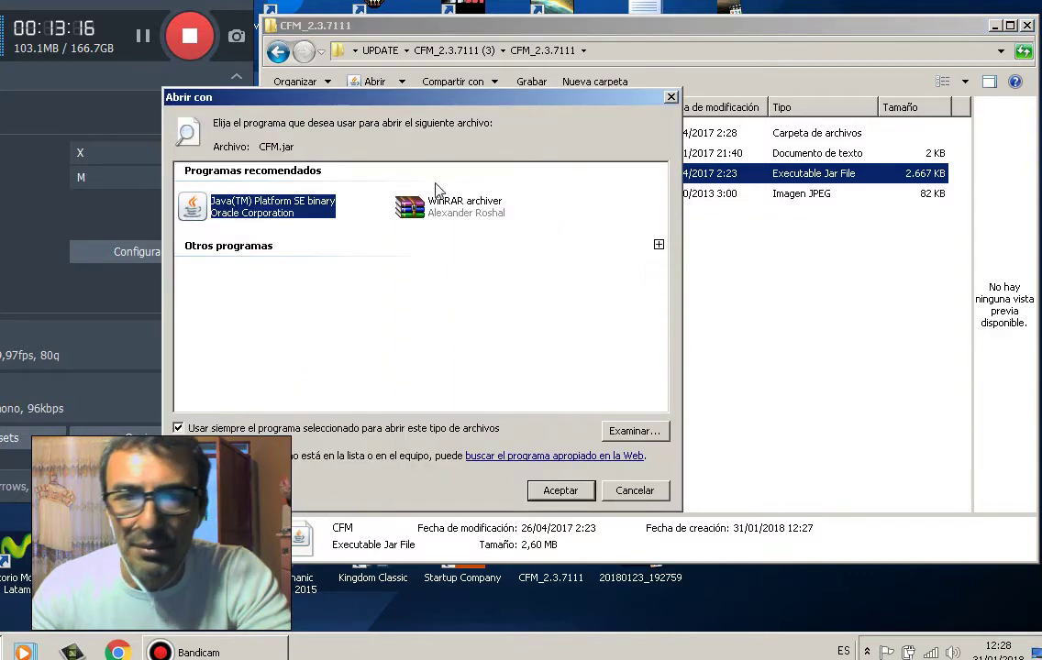
left_click_drag(293, 95, 555, 82)
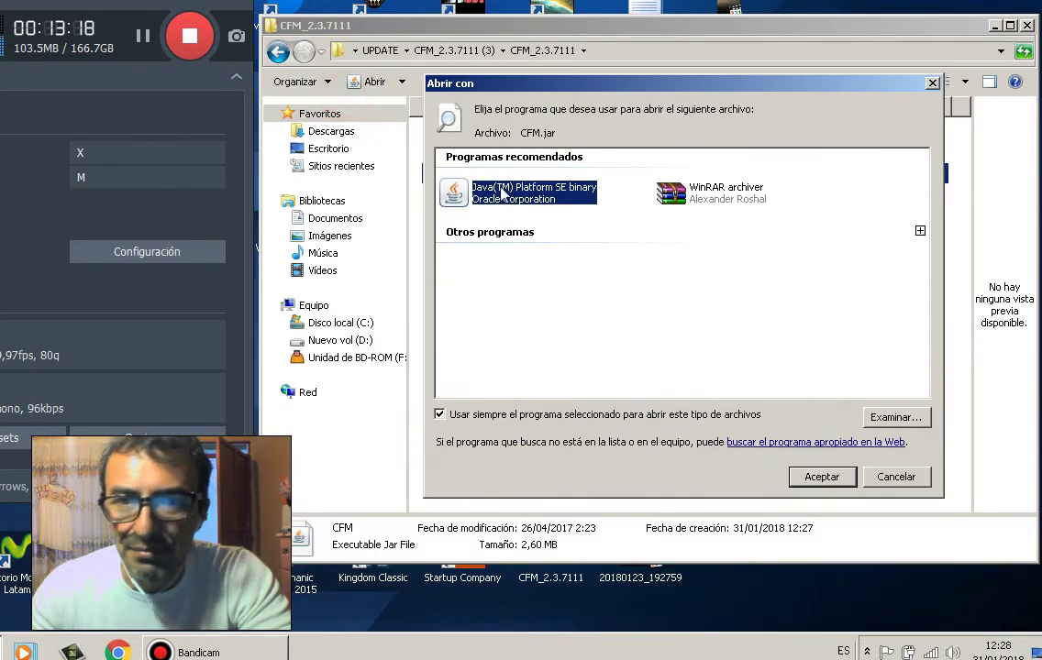
left_click(821, 478)
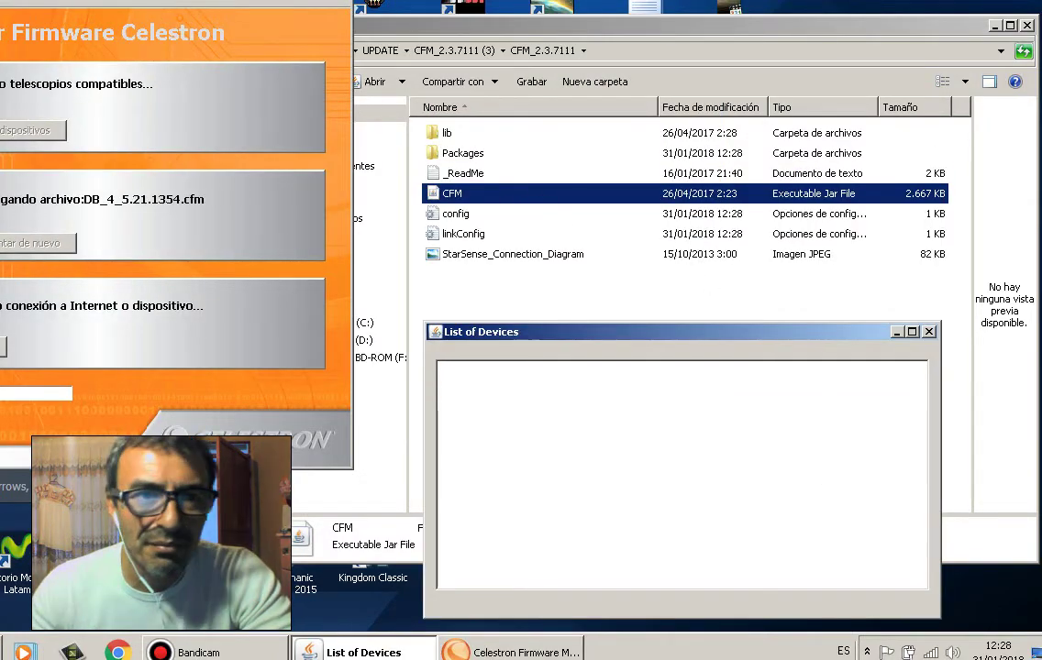
left_click_drag(74, 0, 632, 50)
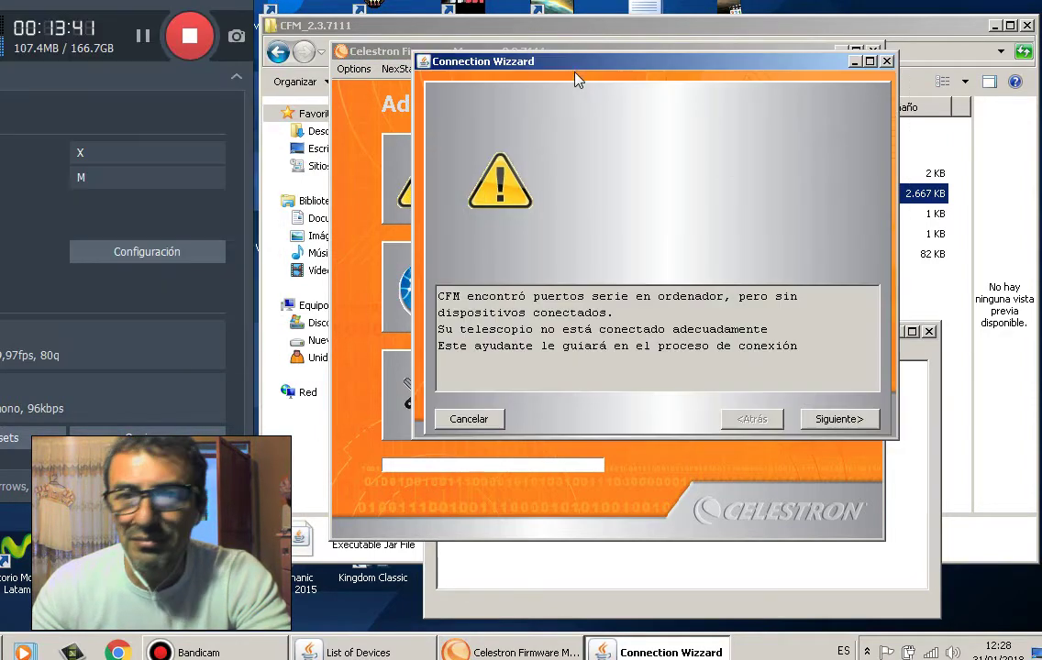
- Dismiss the Connection Wizzard and close the CFM_2.3.7111 folder window behind the Celestron Firmware Manager
left_click_drag(535, 44, 574, 98)
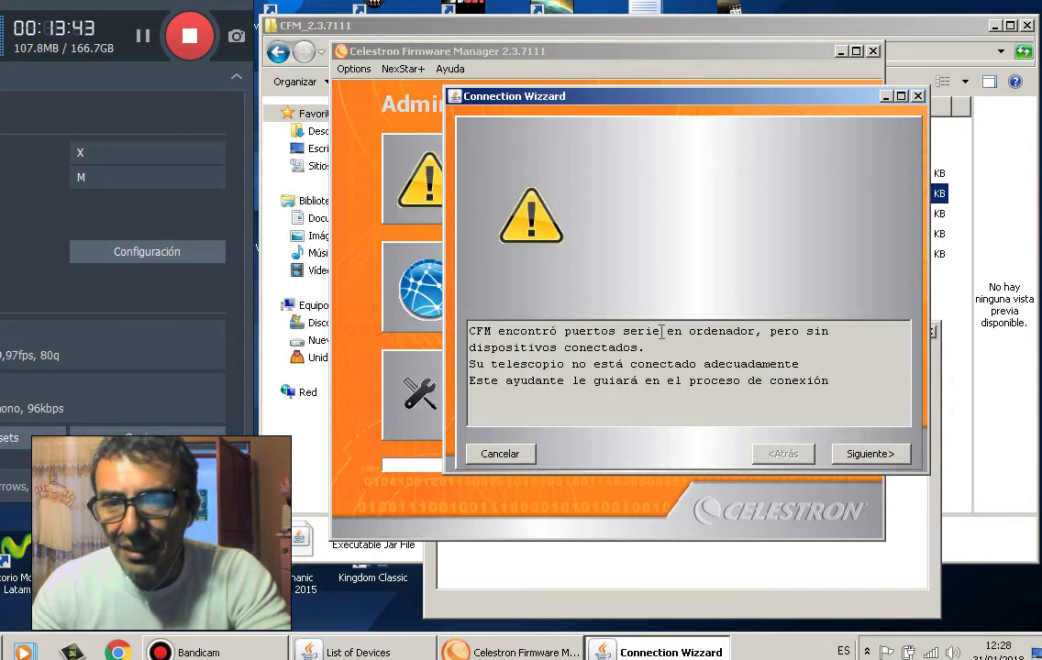
left_click(917, 96)
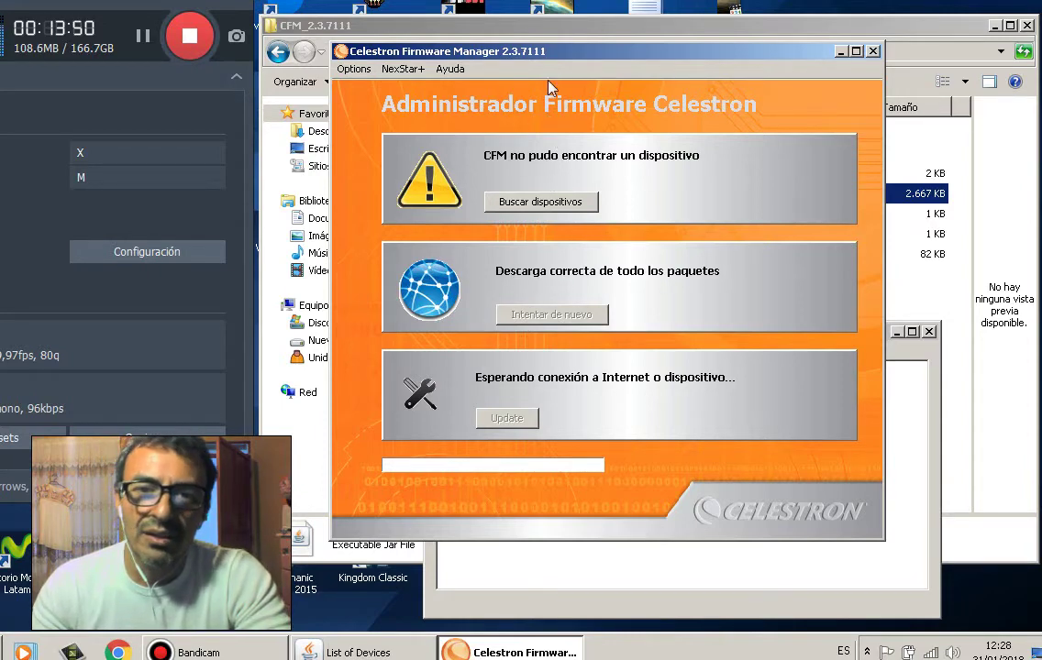
left_click_drag(495, 51, 534, 51)
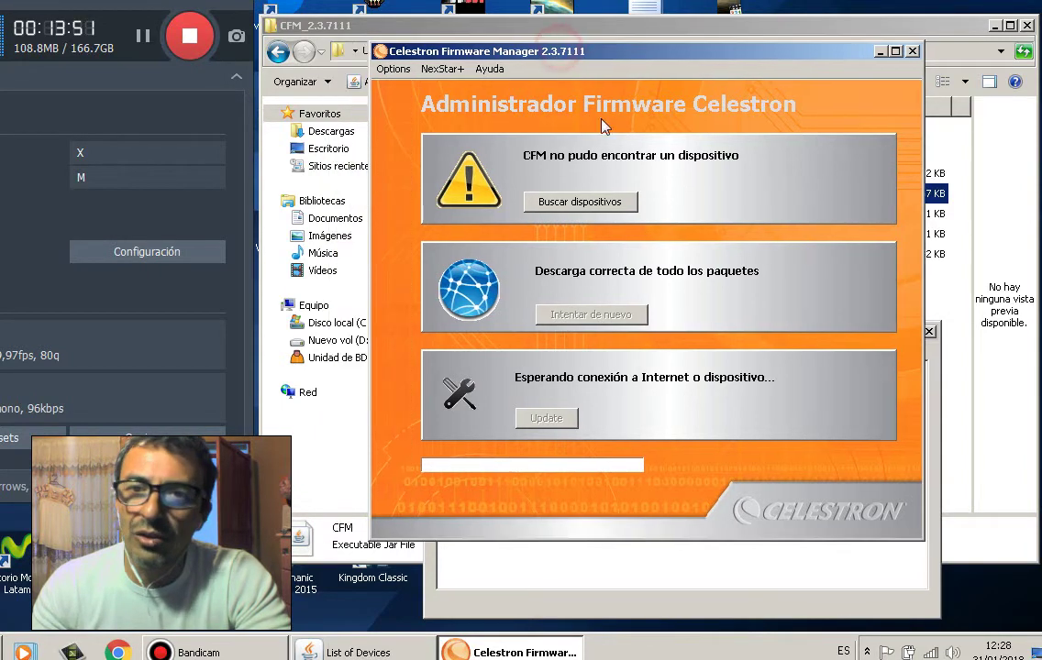
left_click(1027, 26)
- Arrange the Celestron Firmware Manager above a shortened List of Devices window so both can be read together
left_click_drag(852, 56, 771, 47)
left_click_drag(880, 337, 923, 312)
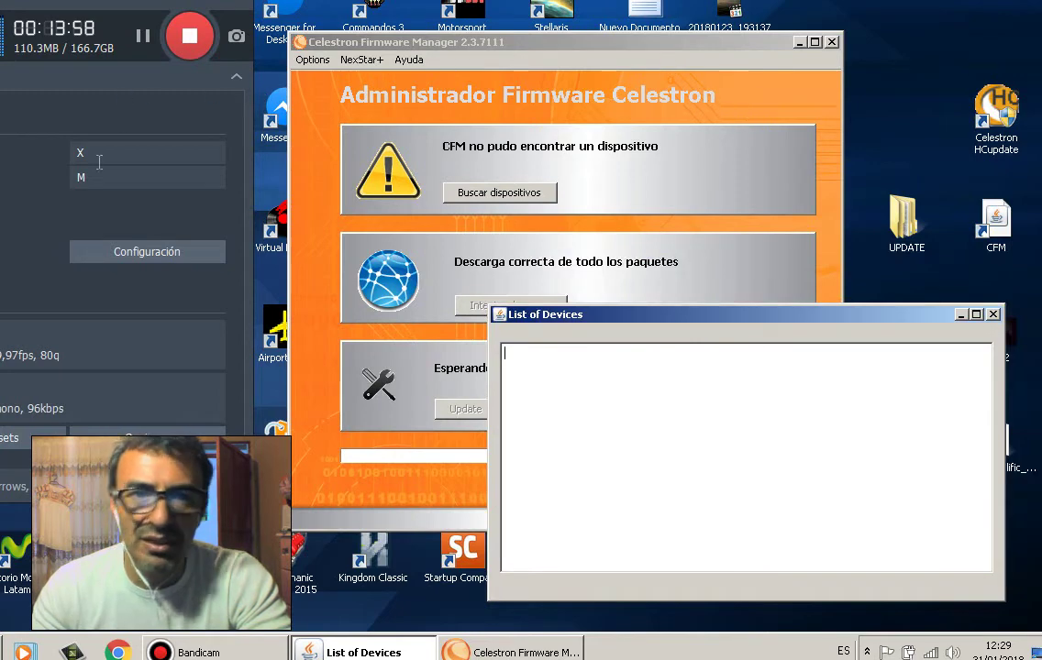
left_click_drag(693, 42, 697, 20)
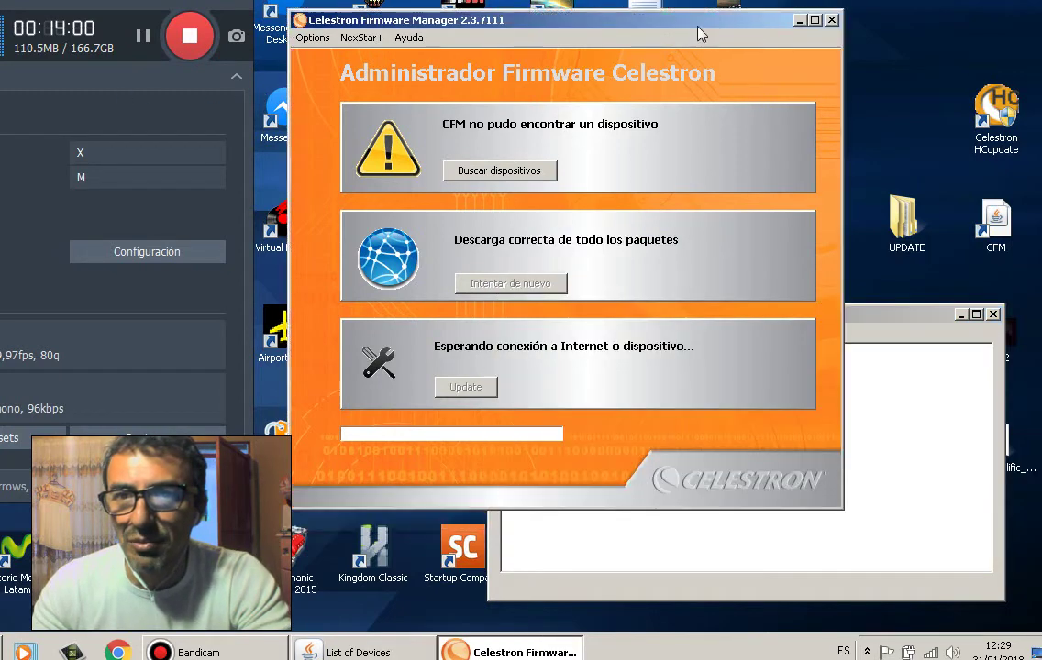
left_click_drag(907, 304, 908, 321)
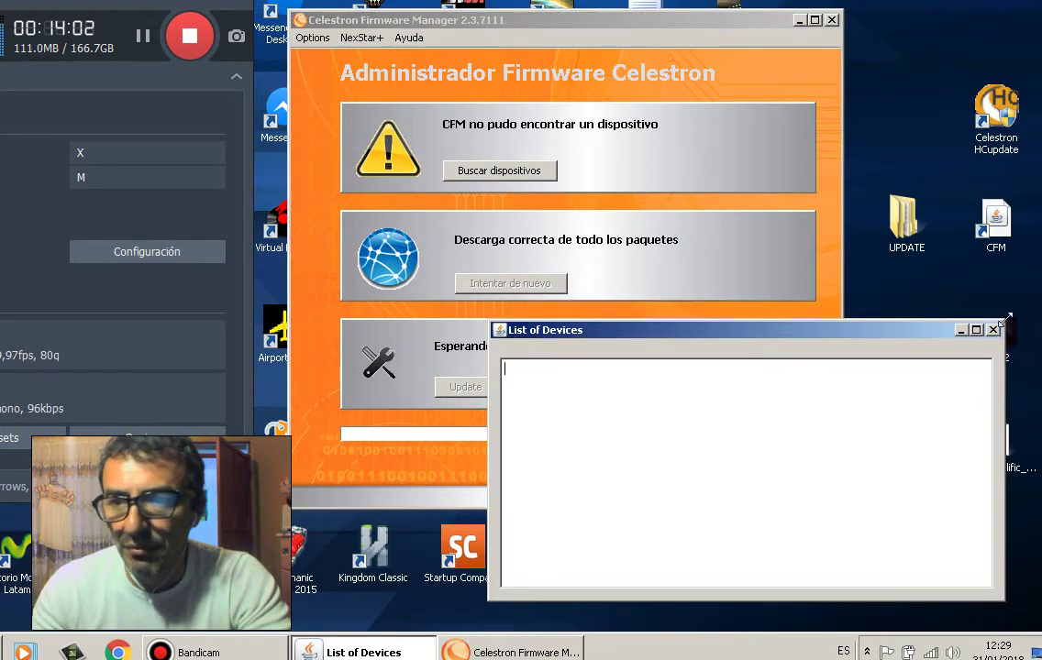
left_click_drag(1006, 319, 1006, 510)
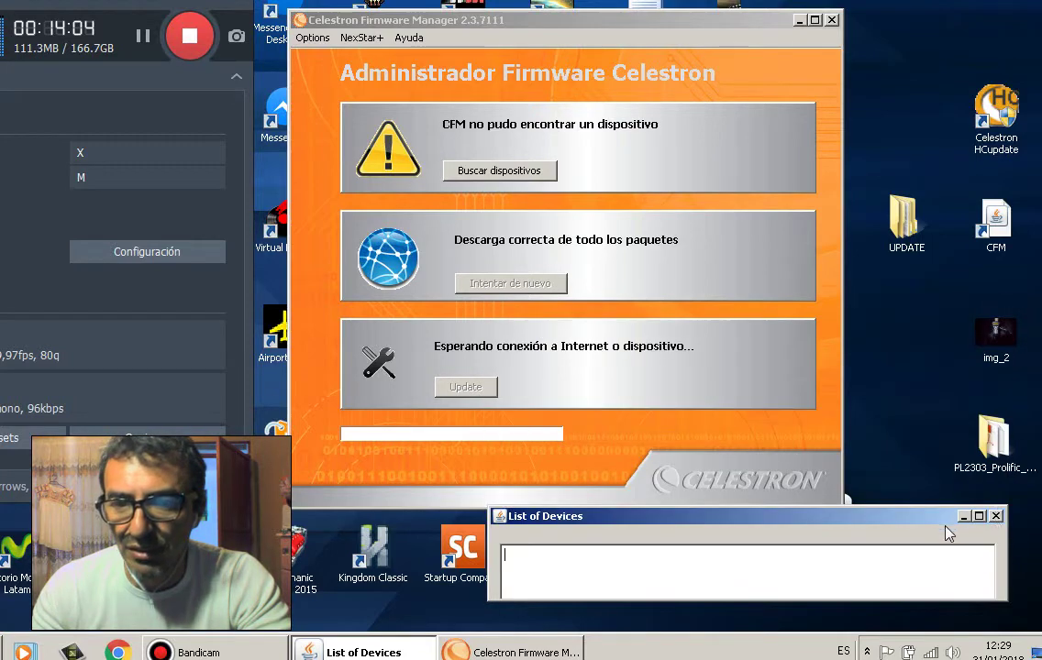
left_click_drag(949, 528, 960, 536)
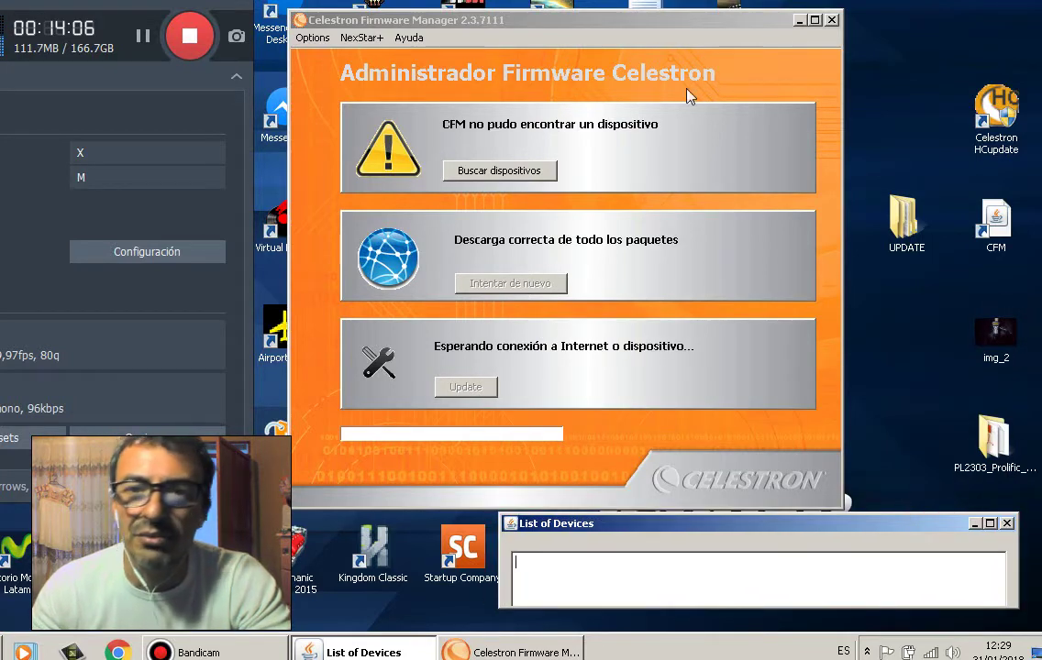
left_click_drag(628, 20, 651, 14)
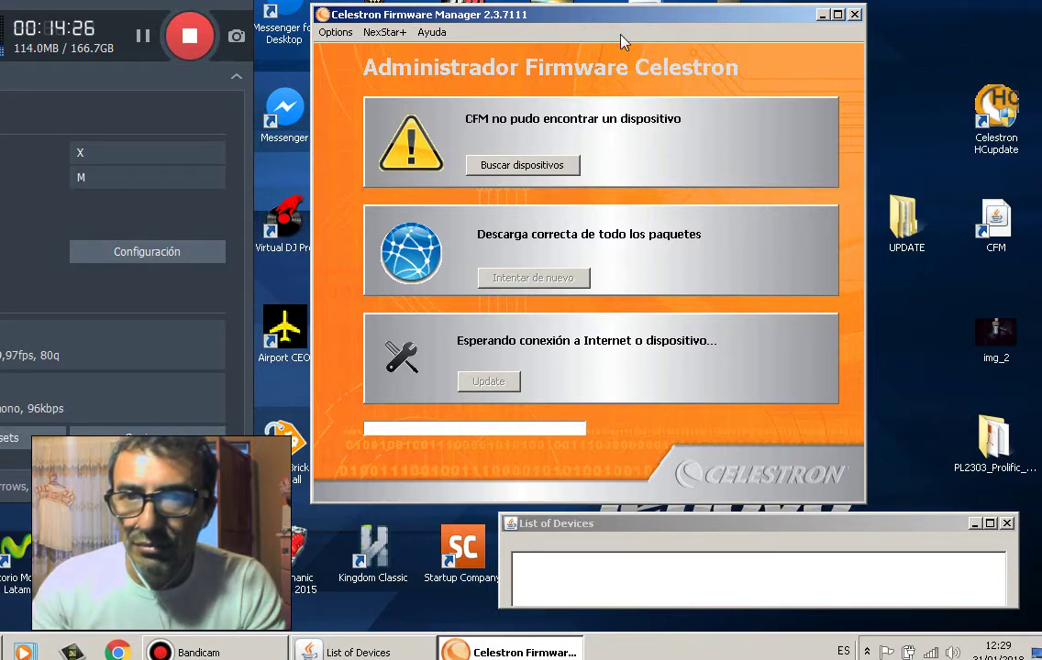
- Reposition the Celestron Firmware Manager window and have it search for connected devices
left_click_drag(614, 18, 704, 27)
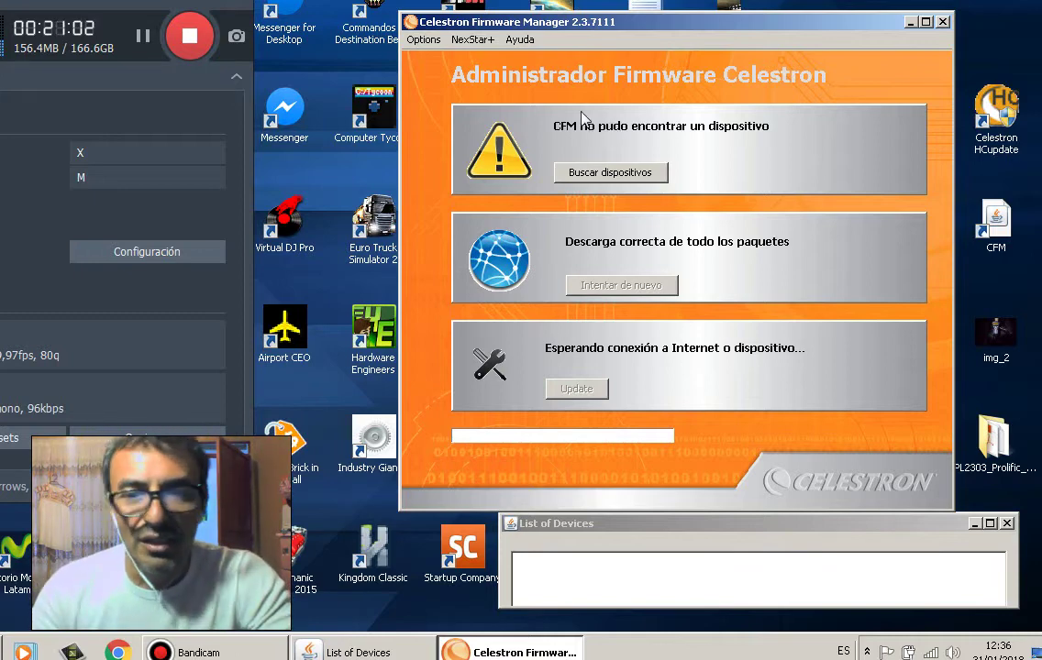
left_click_drag(685, 25, 660, 25)
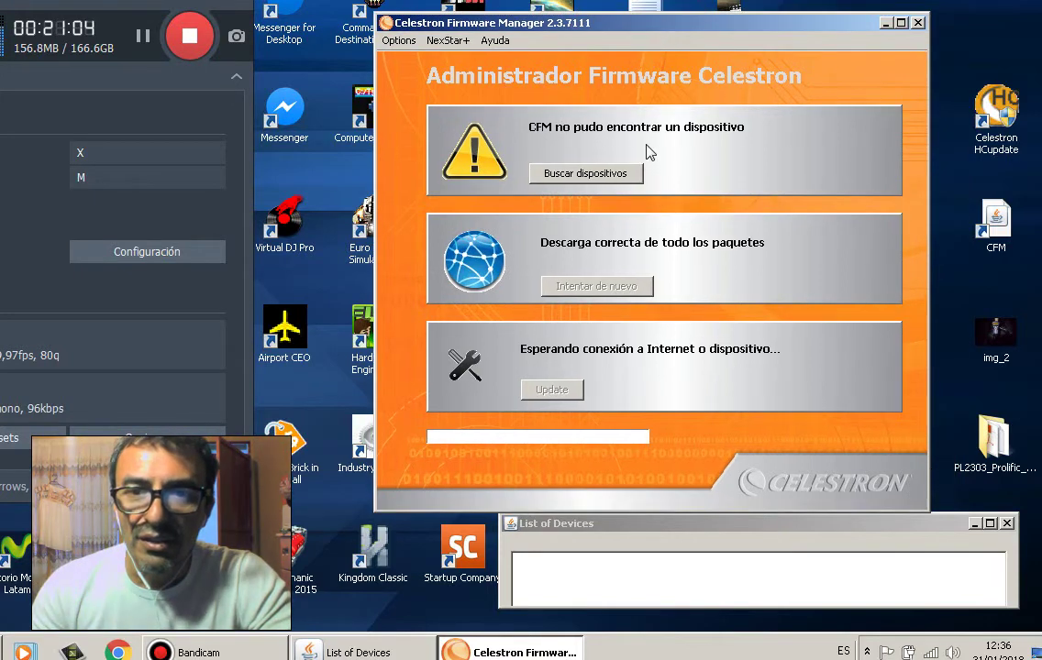
left_click(586, 176)
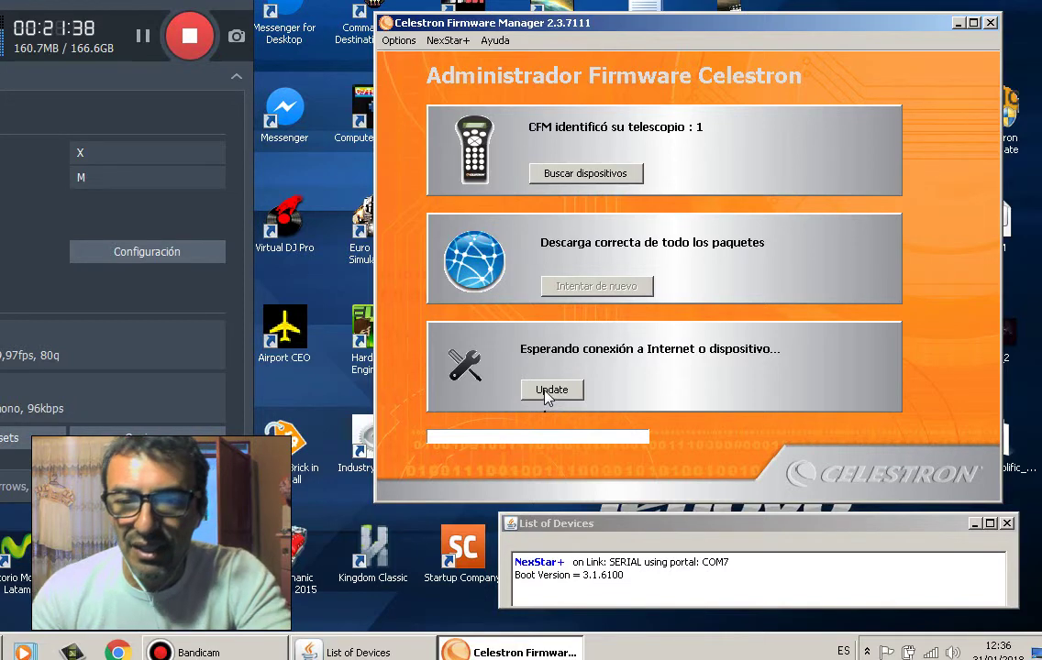
left_click(610, 386)
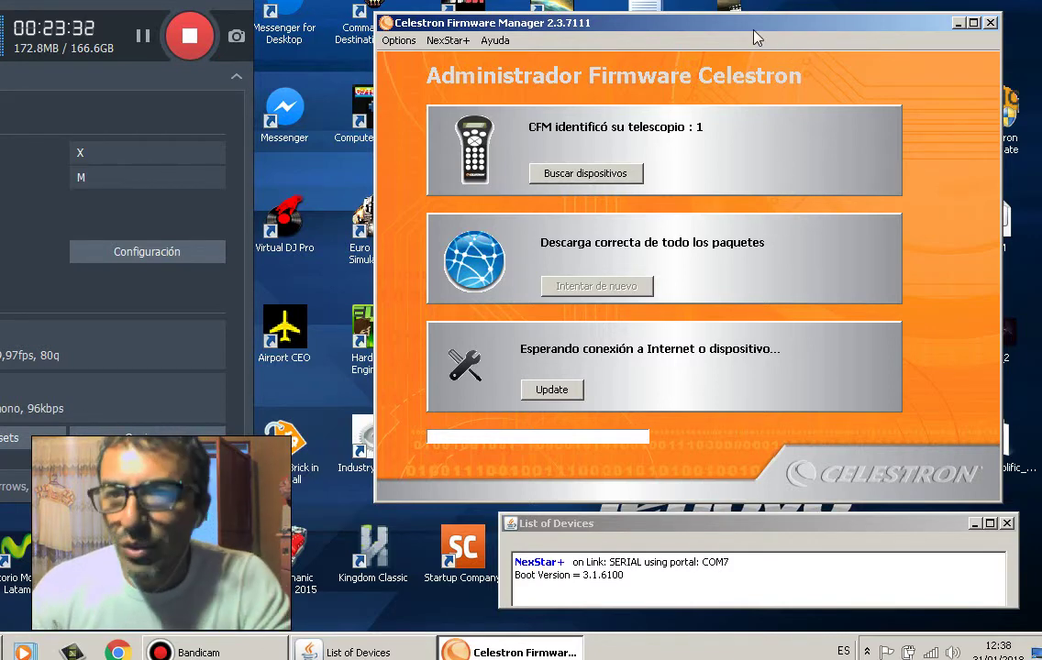
- Move the Firmware Manager and List of Devices windows aside and select the PL2303_Prolific_DriverInstaller_v1_8_0 archive on the desktop
left_click_drag(756, 18, 687, 14)
left_click_drag(834, 520, 764, 511)
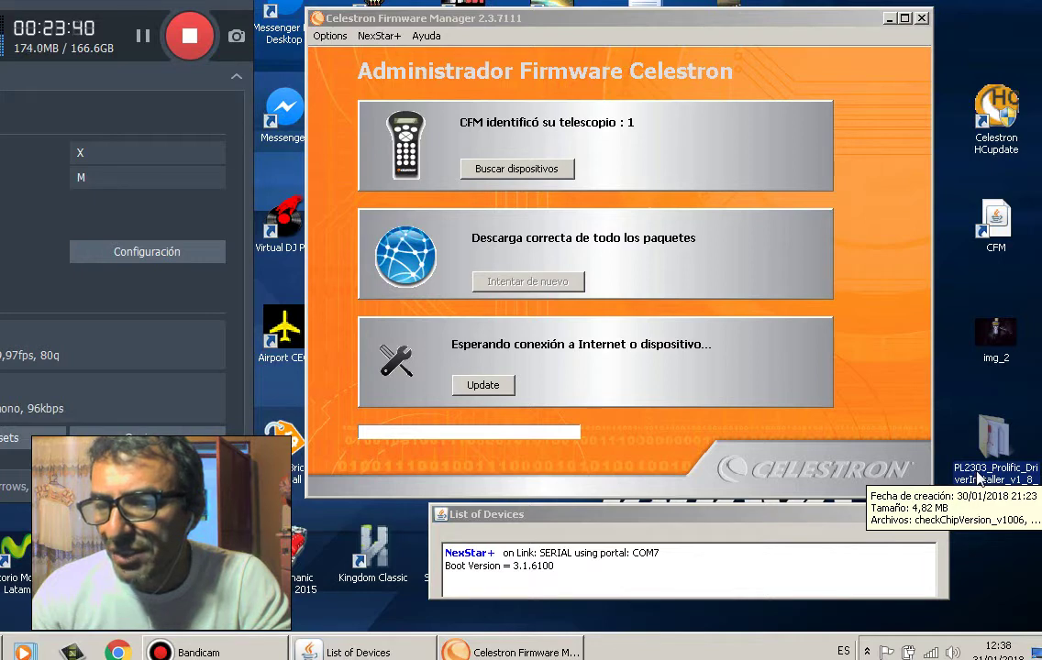
left_click(1030, 478)
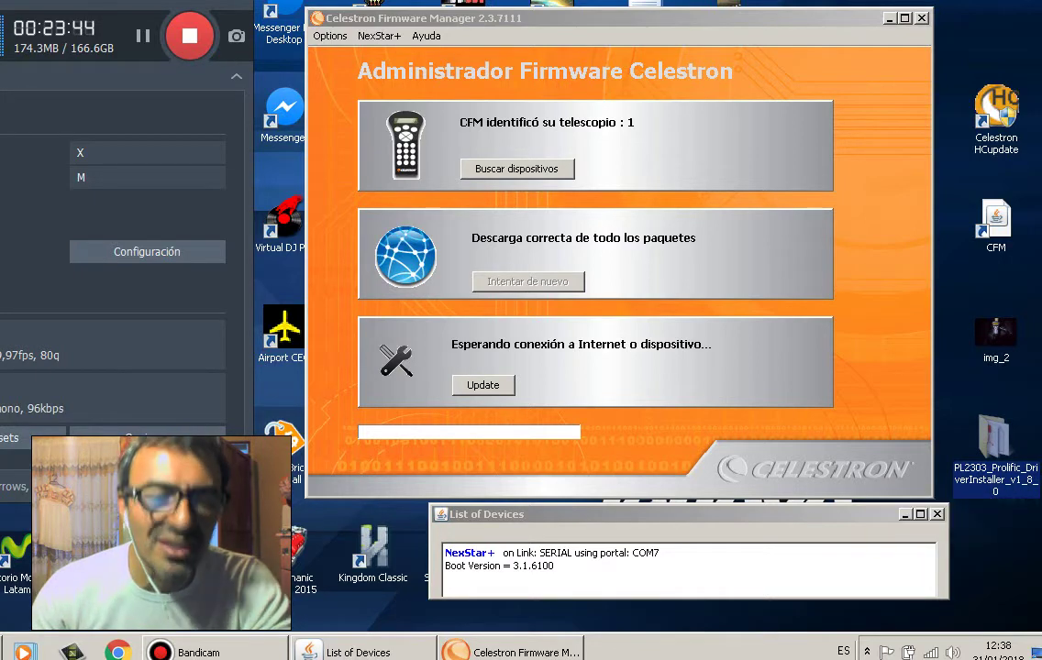
left_click(117, 652)
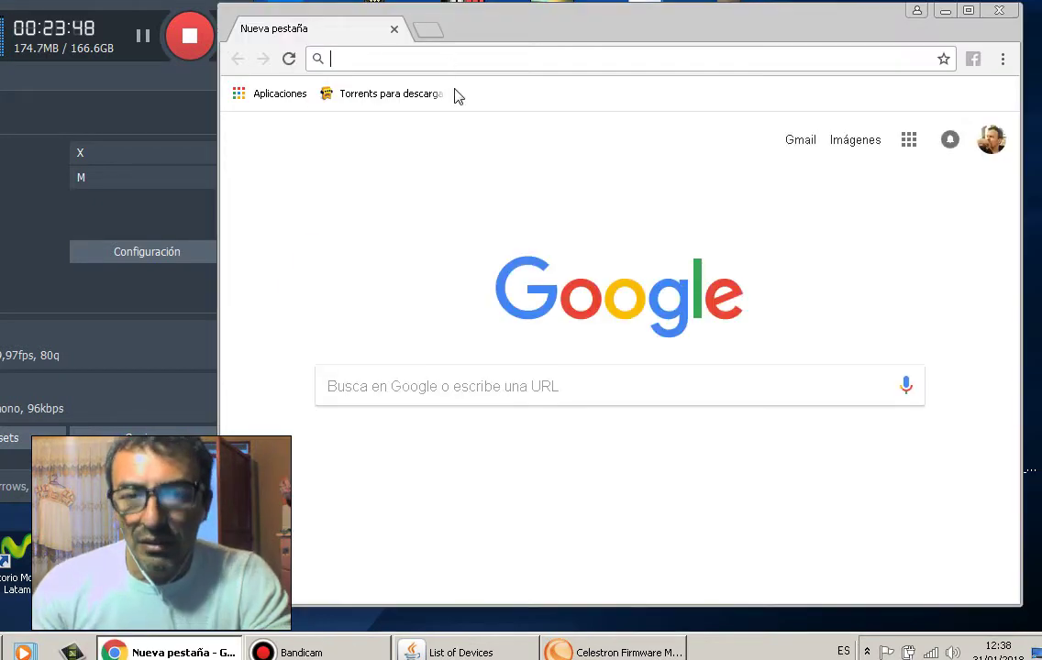
type("www")
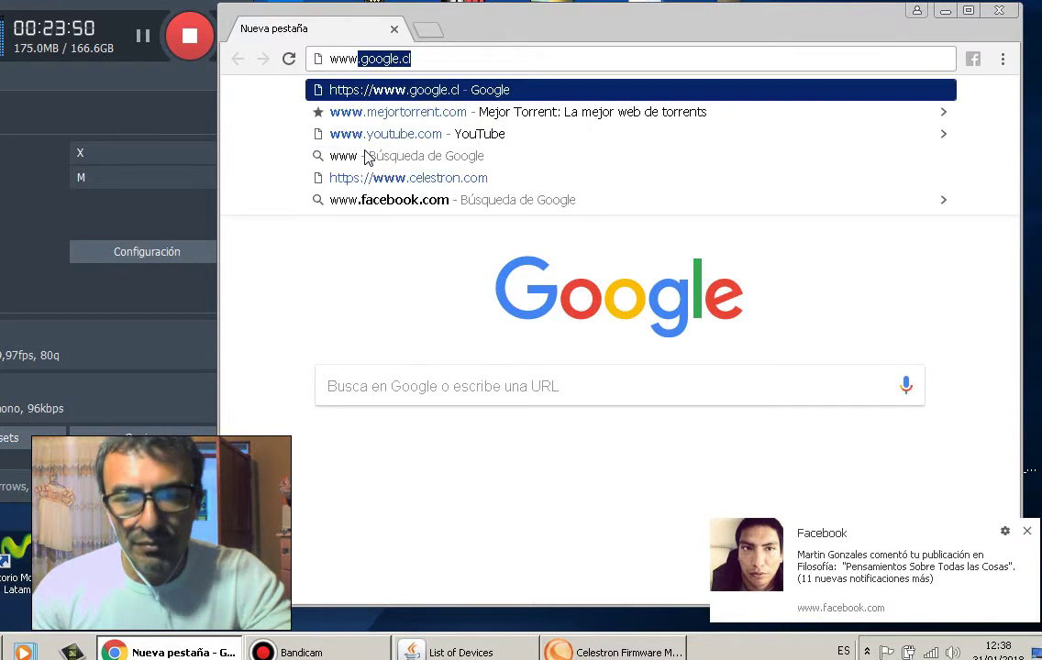
key("Return")
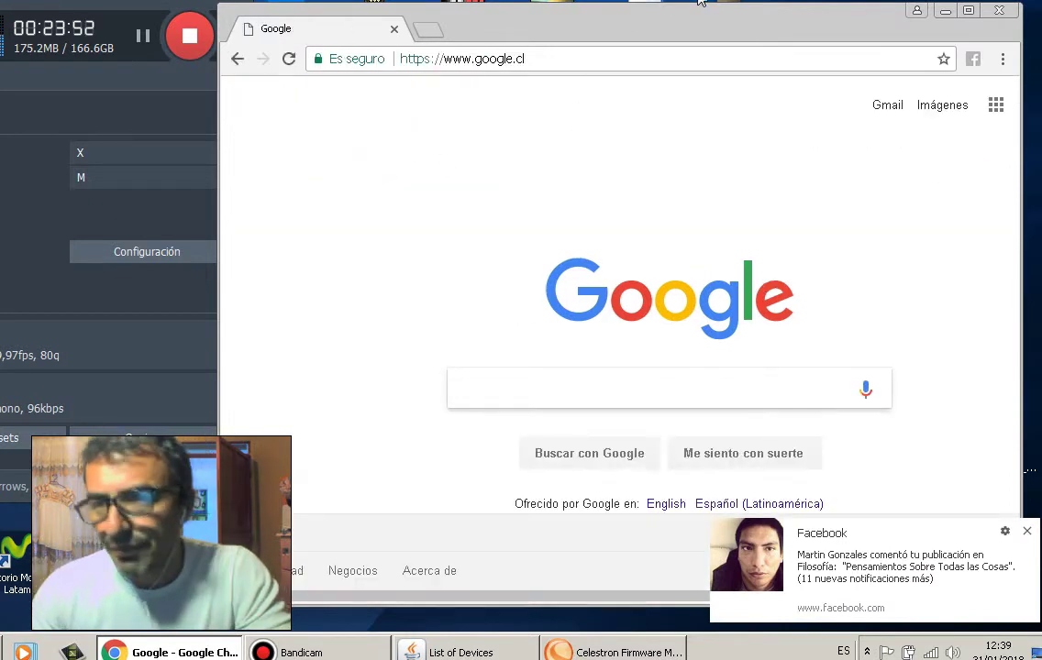
left_click_drag(1020, 37, 997, 36)
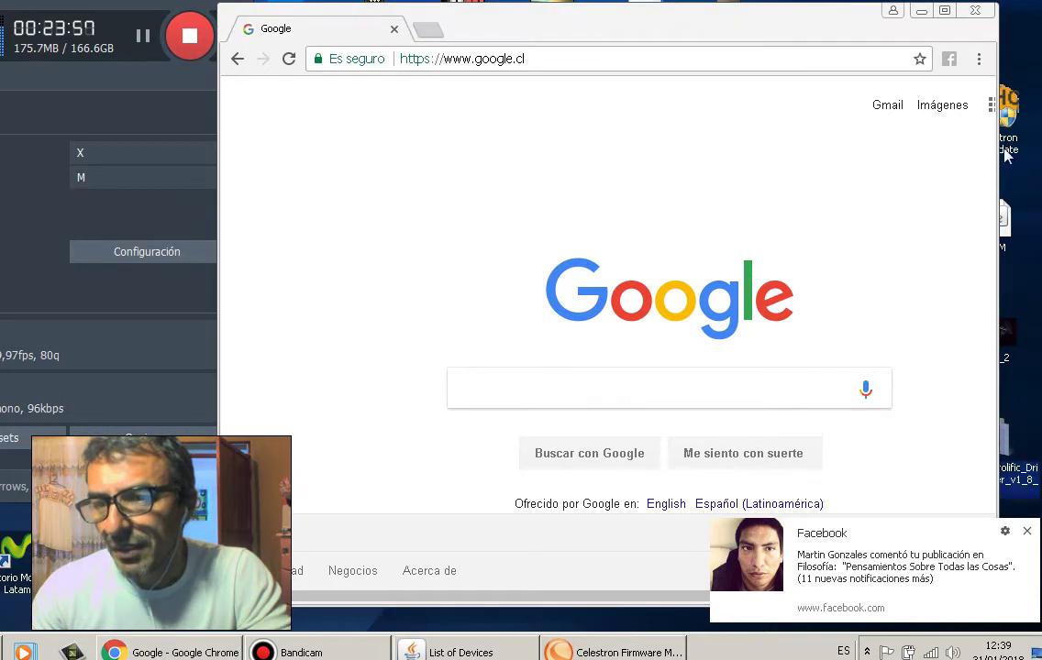
left_click_drag(993, 40, 946, 44)
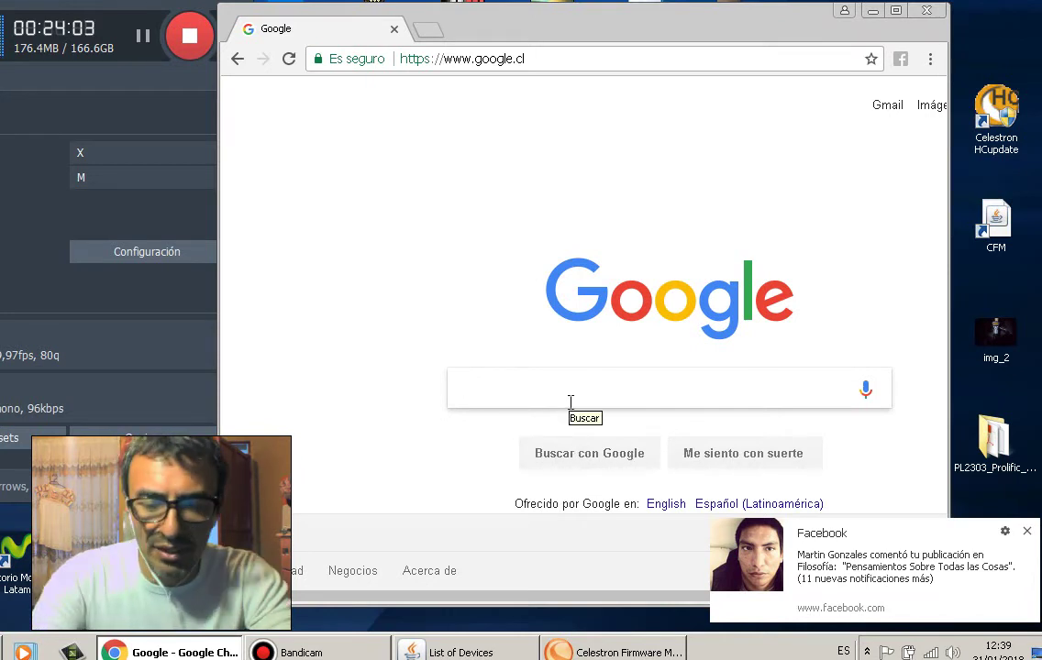
- Search Google for "pl2303 prolific"
type("pl")
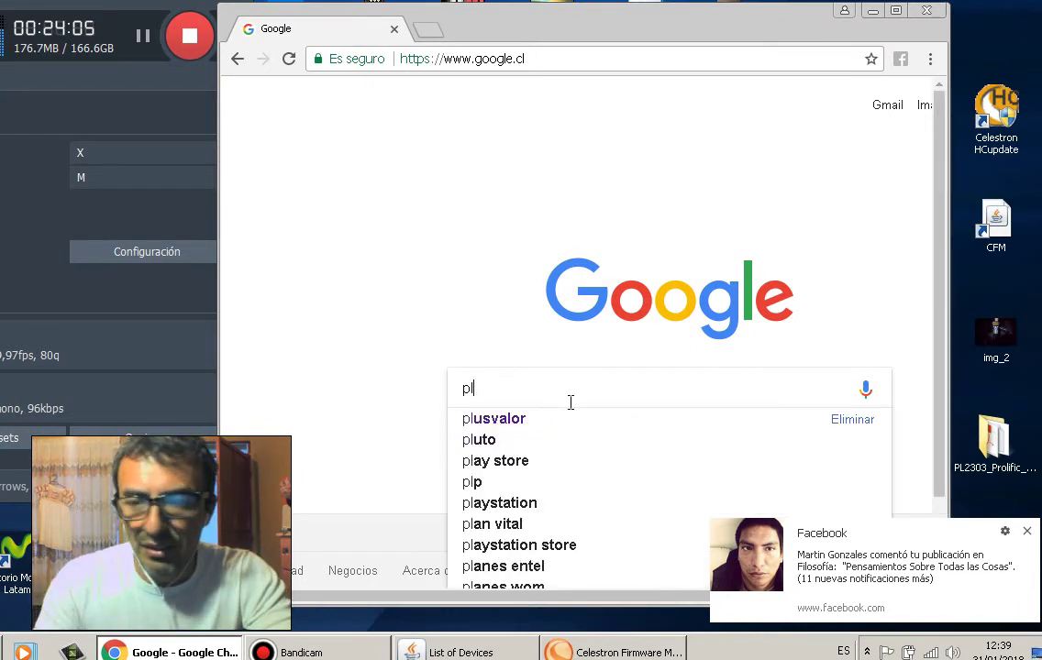
type("230")
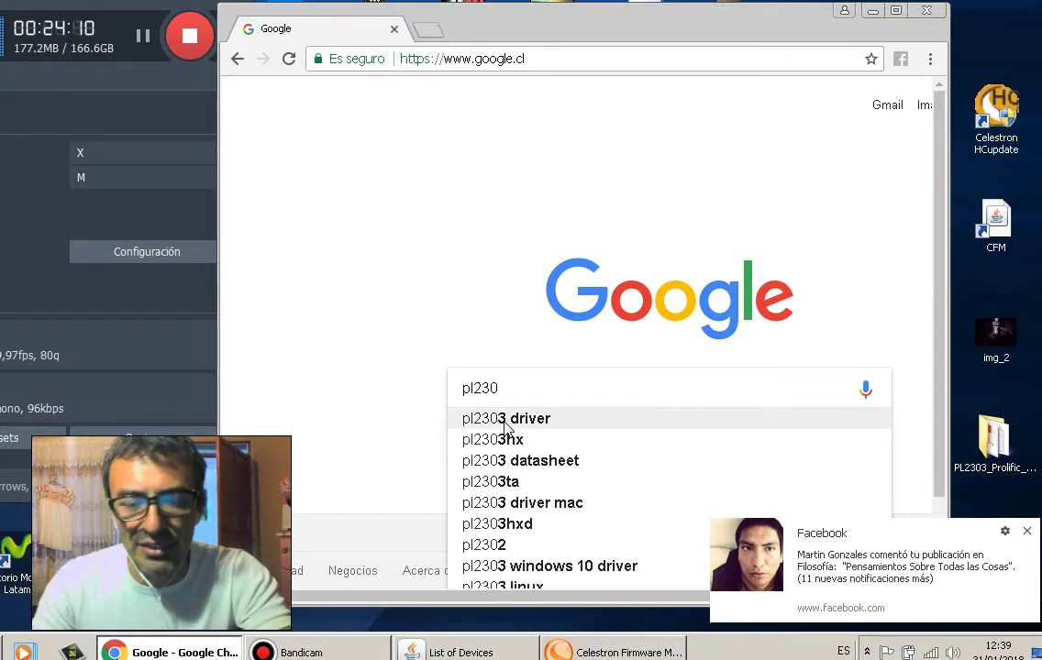
type("3")
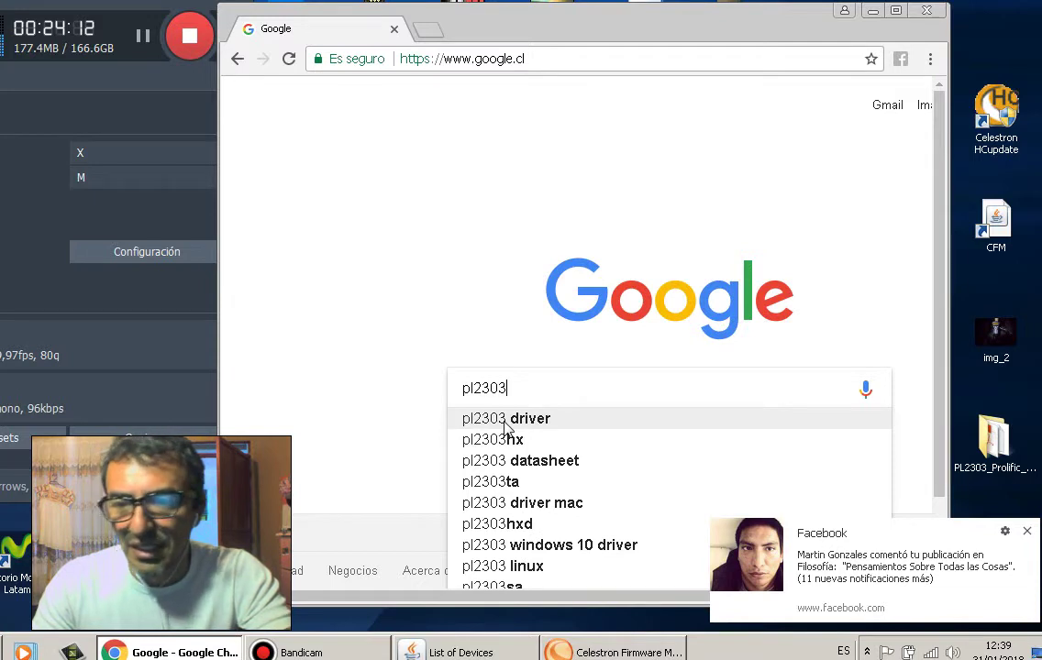
type(" pro")
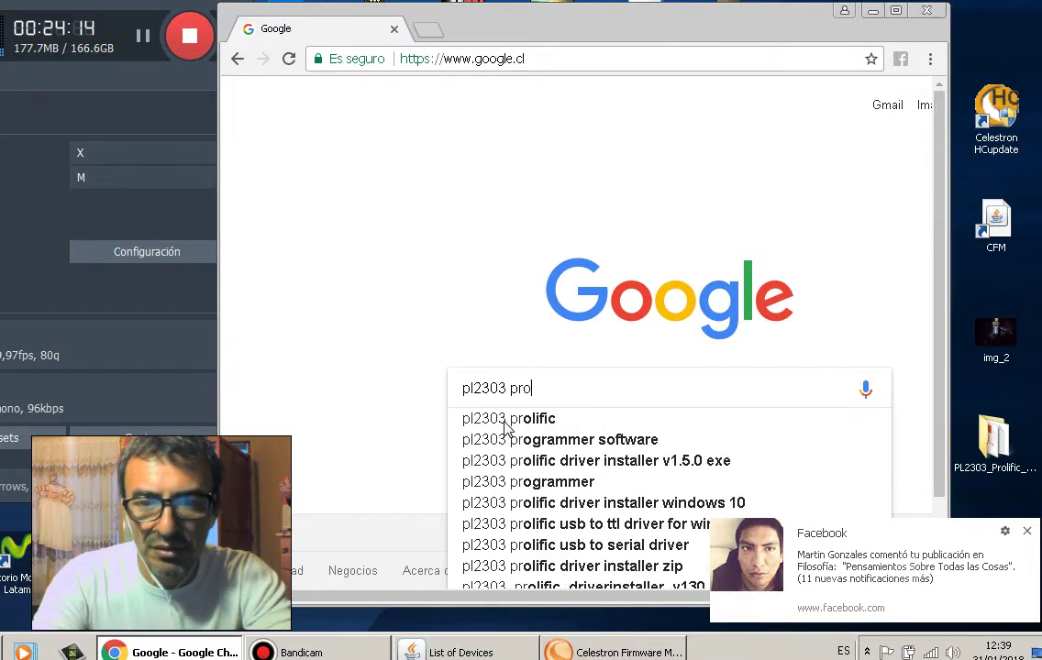
left_click(547, 424)
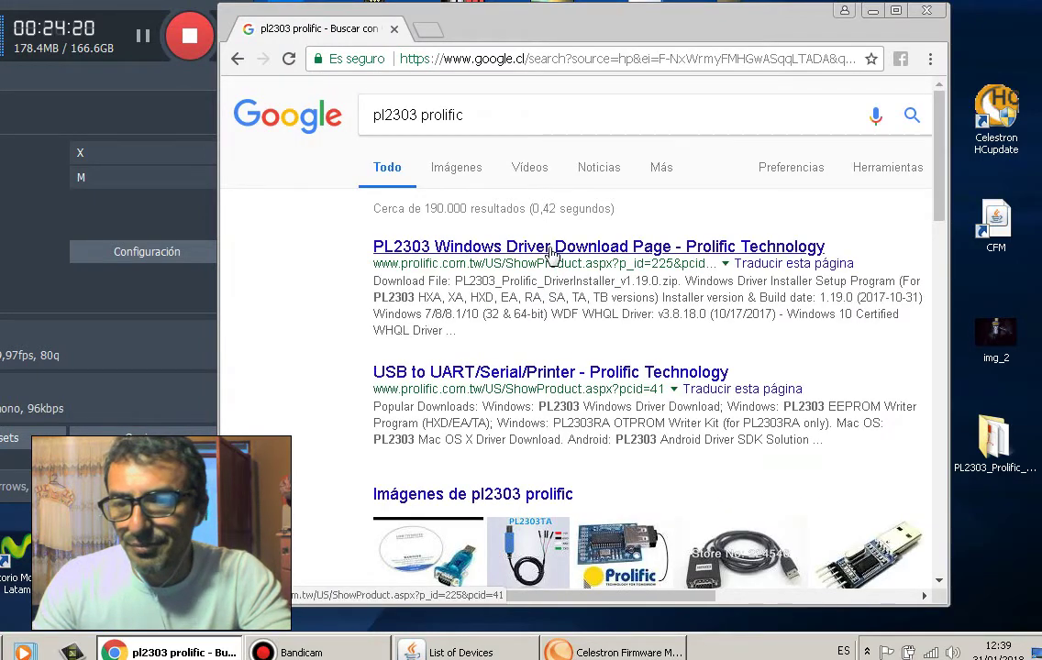
- Look over Prolific Technology's PL2303 Windows Driver Download page and return to the search results
left_click(550, 247)
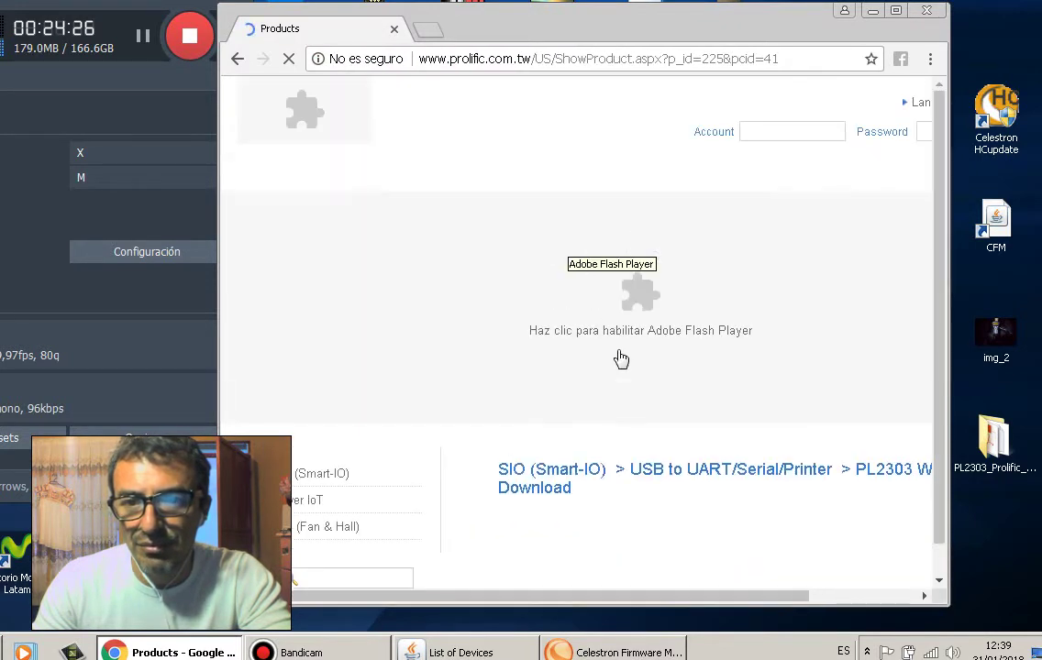
scroll(620, 345, "down", 1)
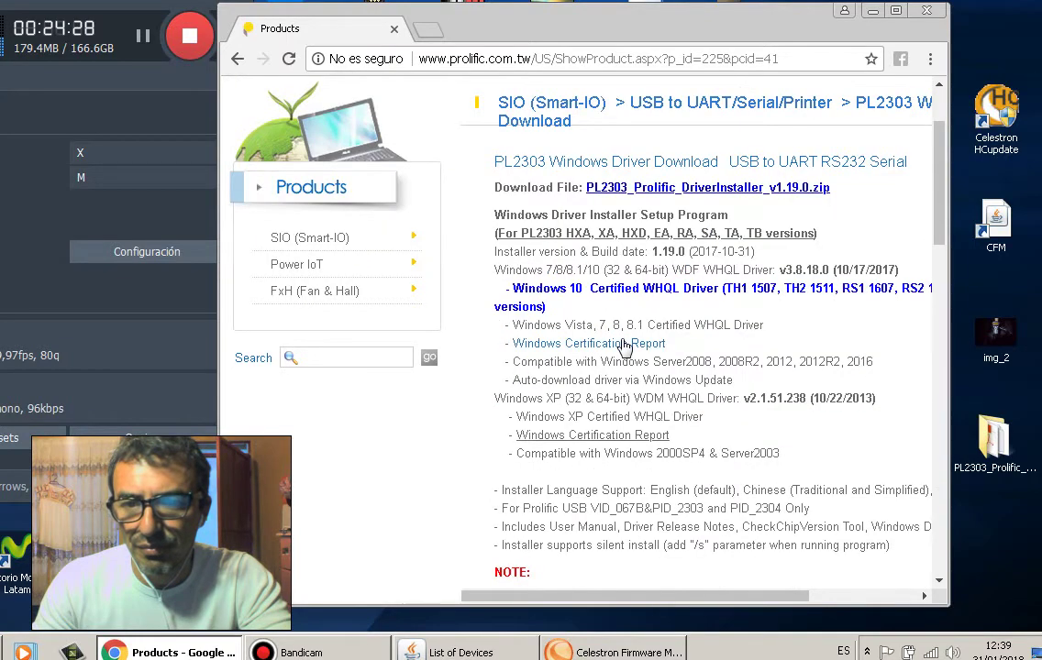
left_click(237, 59)
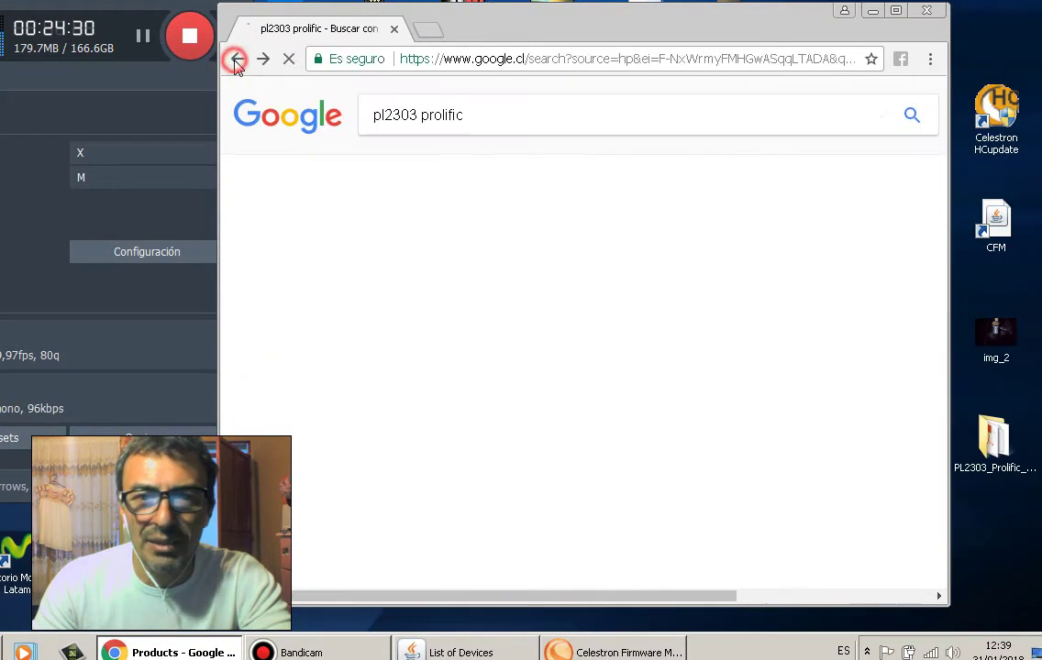
- Open the puntoflotante.net search result on Prolific drivers for installing a USB-serial cable
scroll(448, 280, "down", 4)
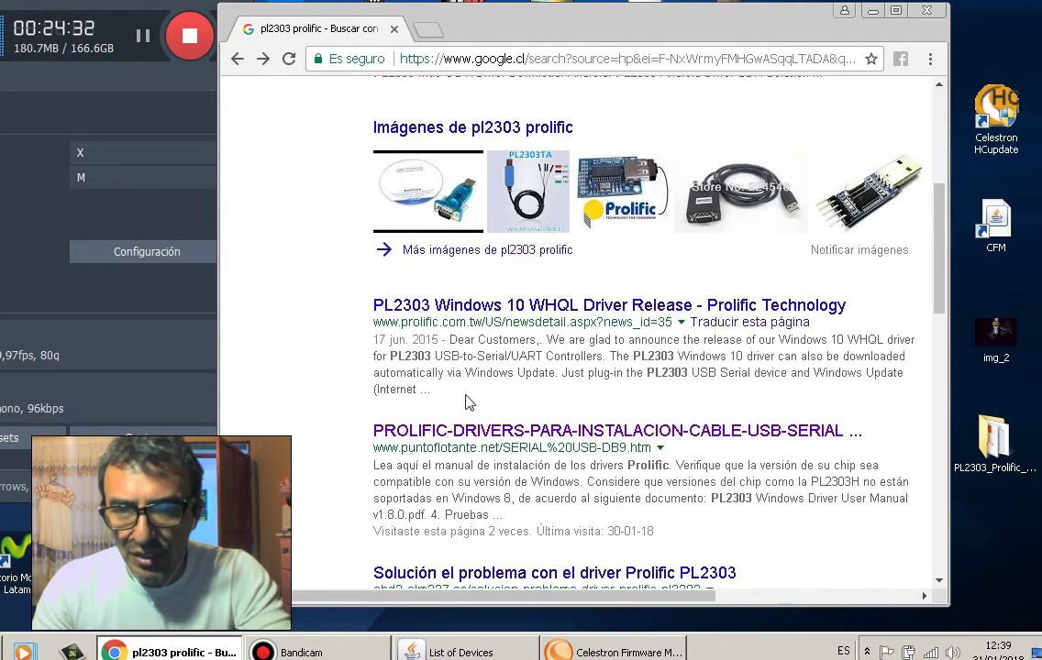
scroll(532, 376, "down", 1)
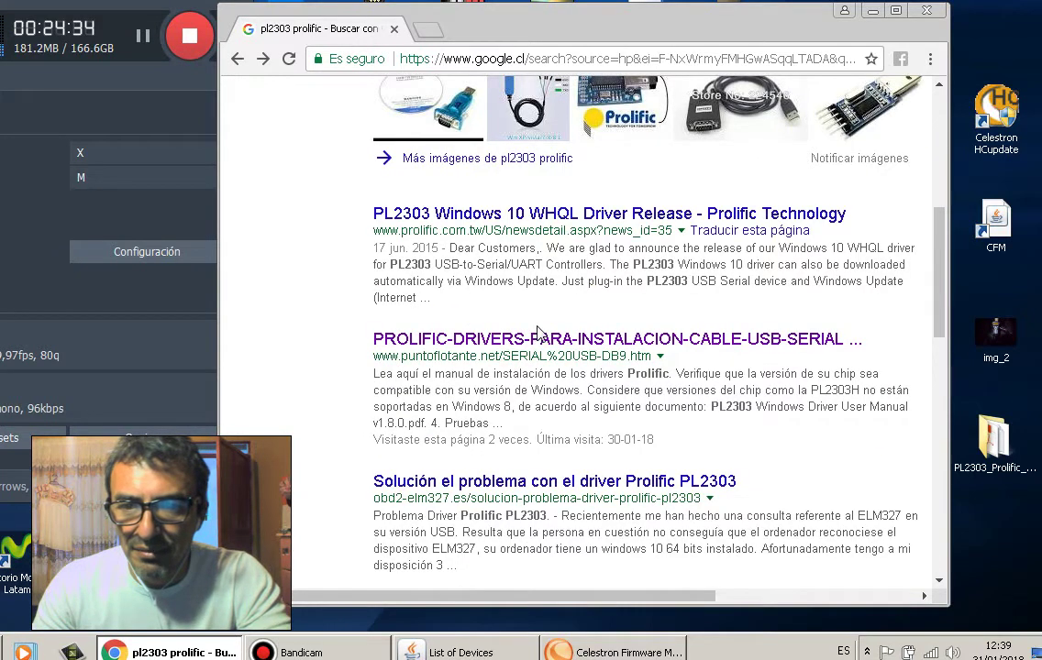
left_click(669, 340)
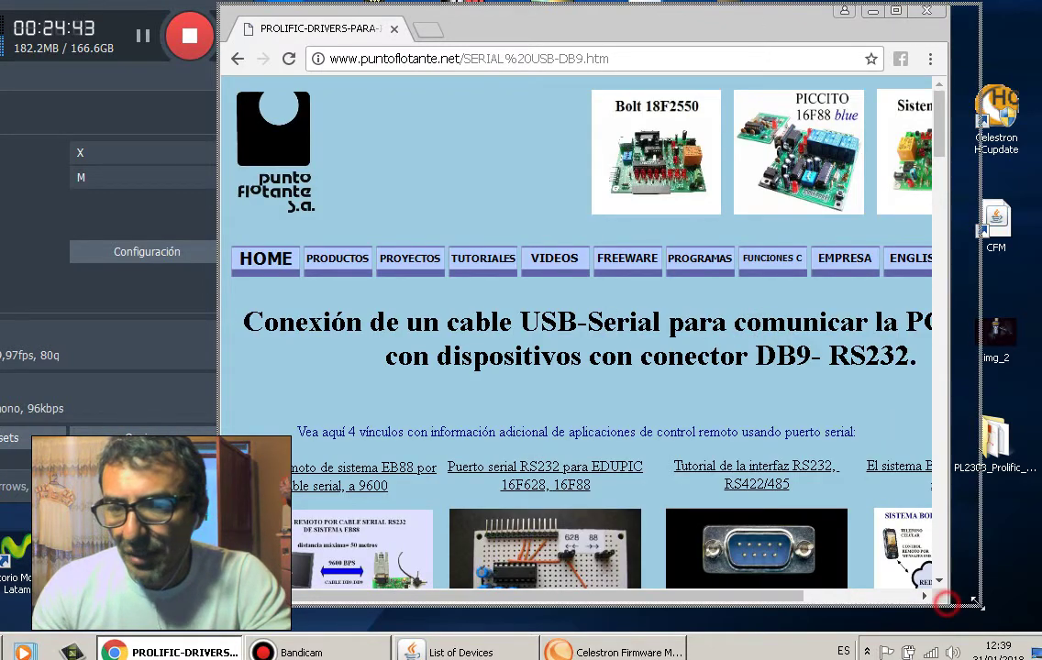
- Resize the browser window clear of the webcam area and locate the PL2303_Prolific_DriverInstaller_v1_8_0.zip link on the puntoflotante.net page
left_click_drag(945, 602, 1015, 605)
left_click_drag(220, 606, 305, 628)
scroll(582, 348, "down", 4)
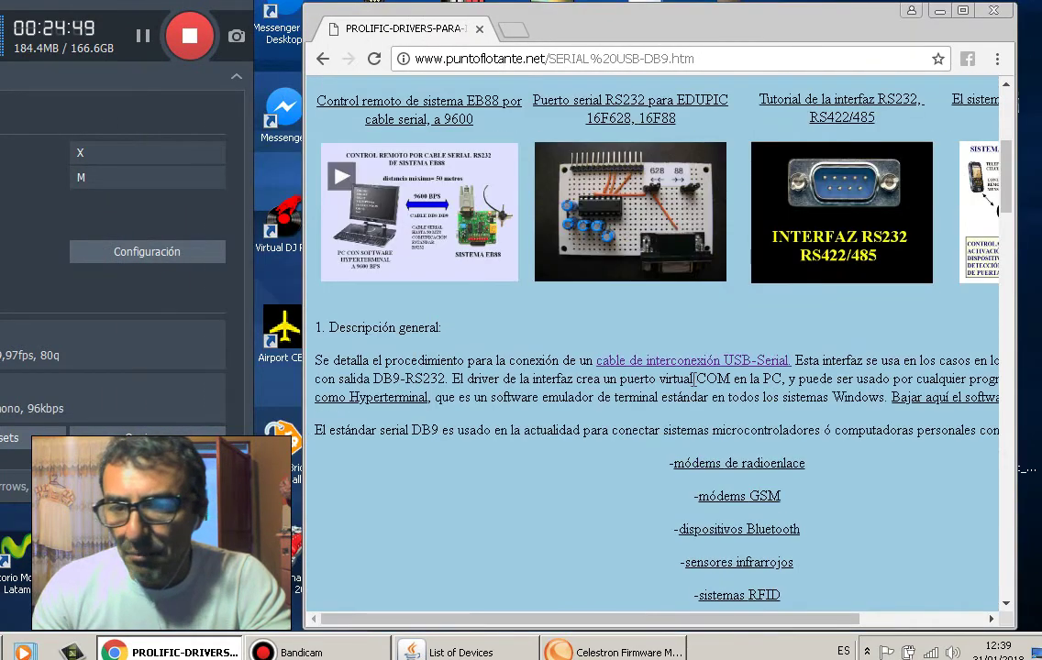
scroll(693, 378, "down", 2)
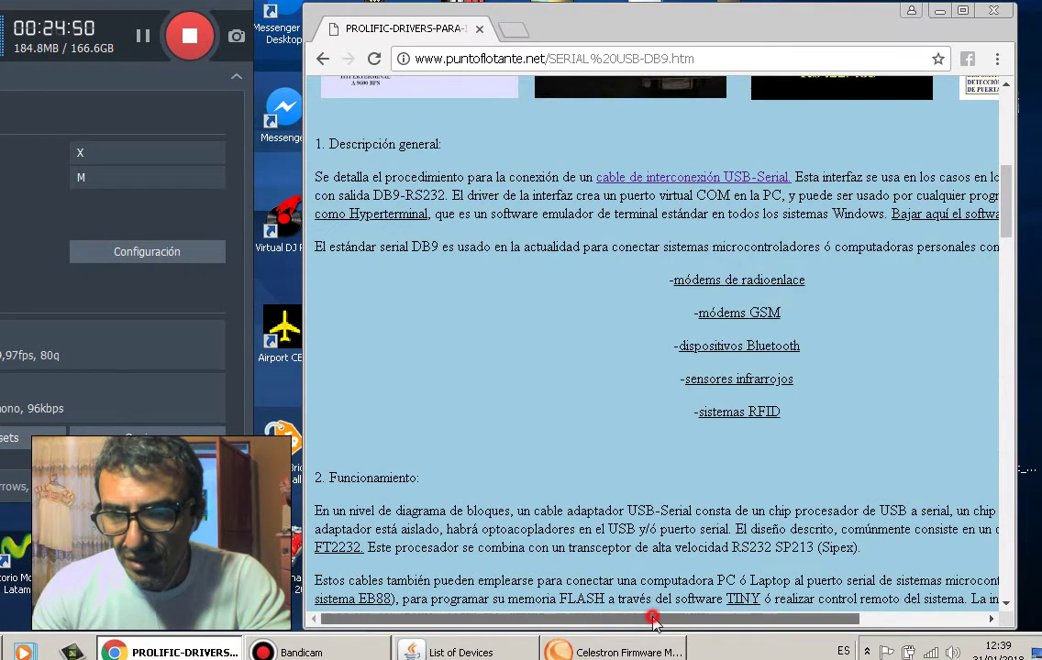
left_click_drag(653, 621, 706, 621)
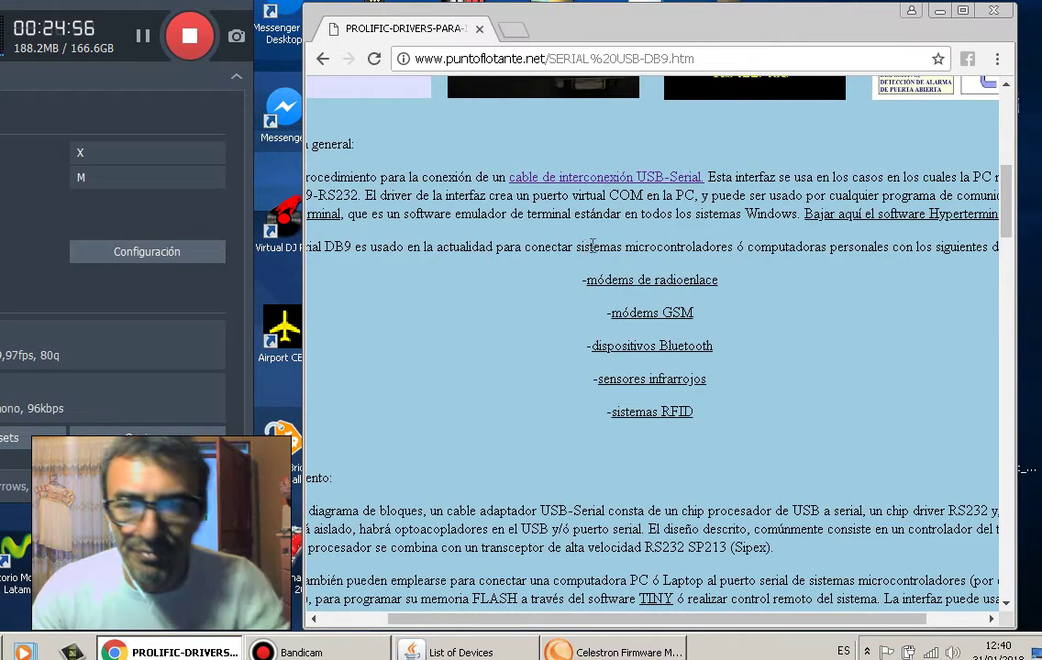
scroll(614, 249, "down", 2)
scroll(631, 250, "down", 5)
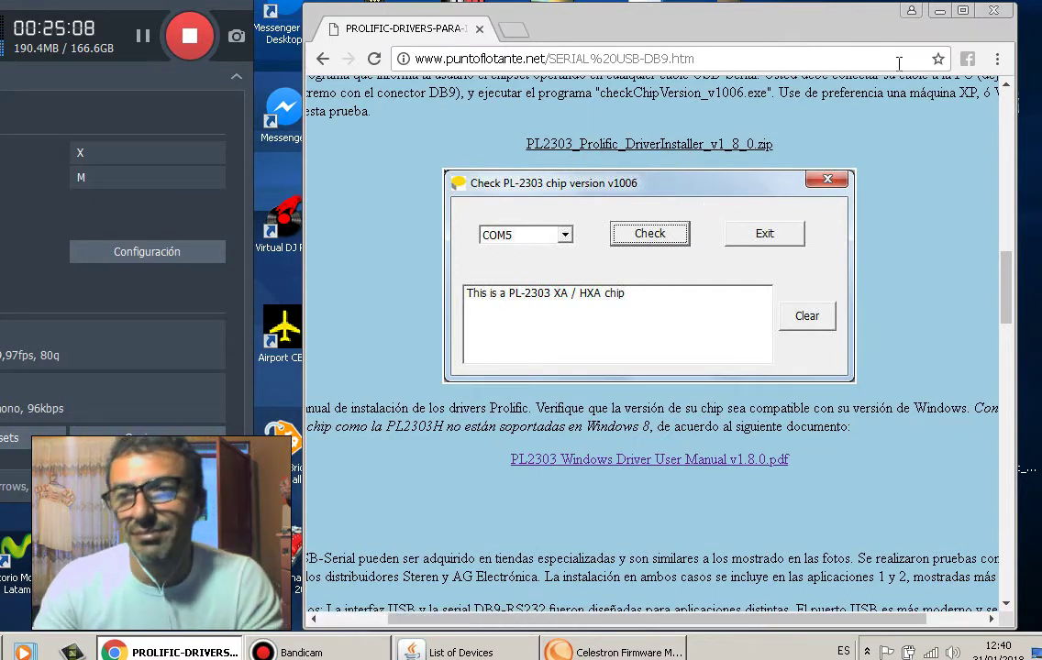
- Download PL2303_Prolific_DriverInstaller_v1_8_0.zip from the page and show the downloaded file in its folder
left_click(654, 145)
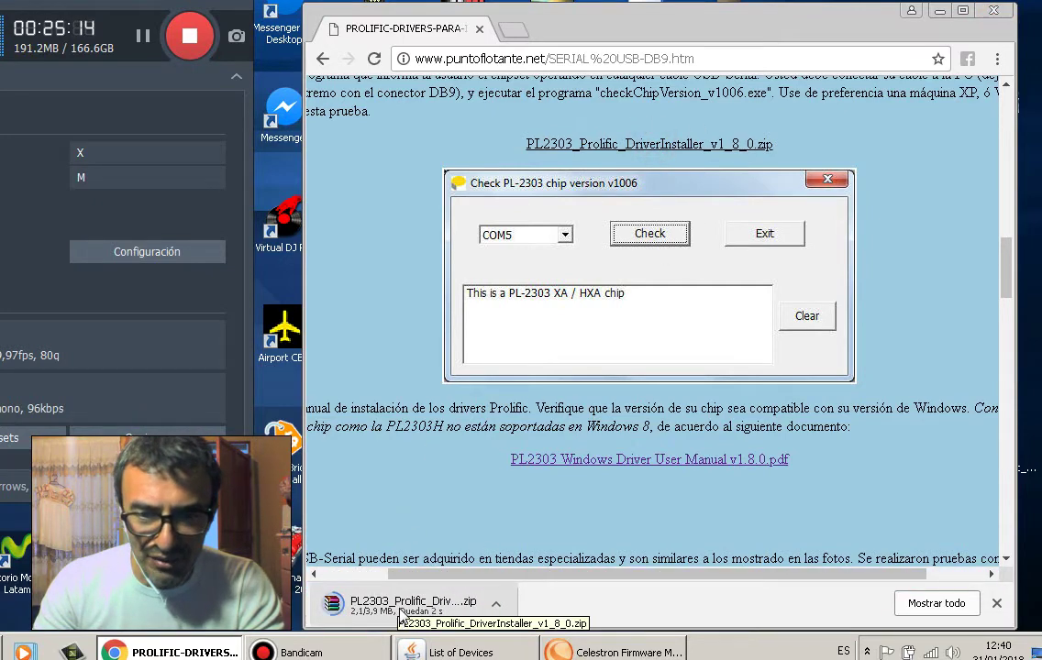
left_click(497, 607)
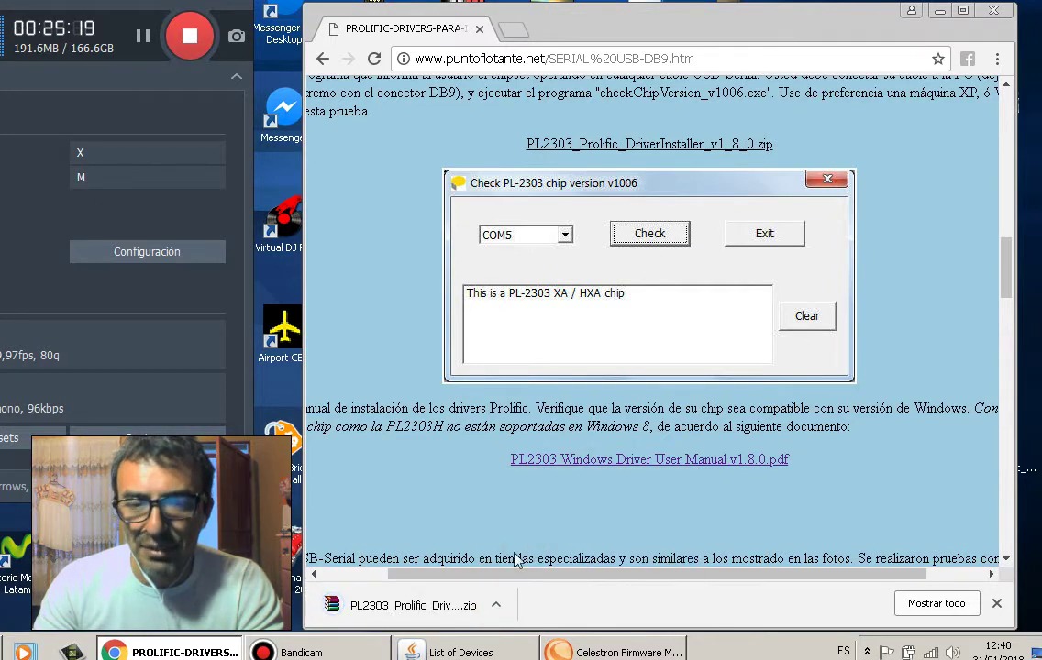
left_click(500, 607)
left_click(518, 545)
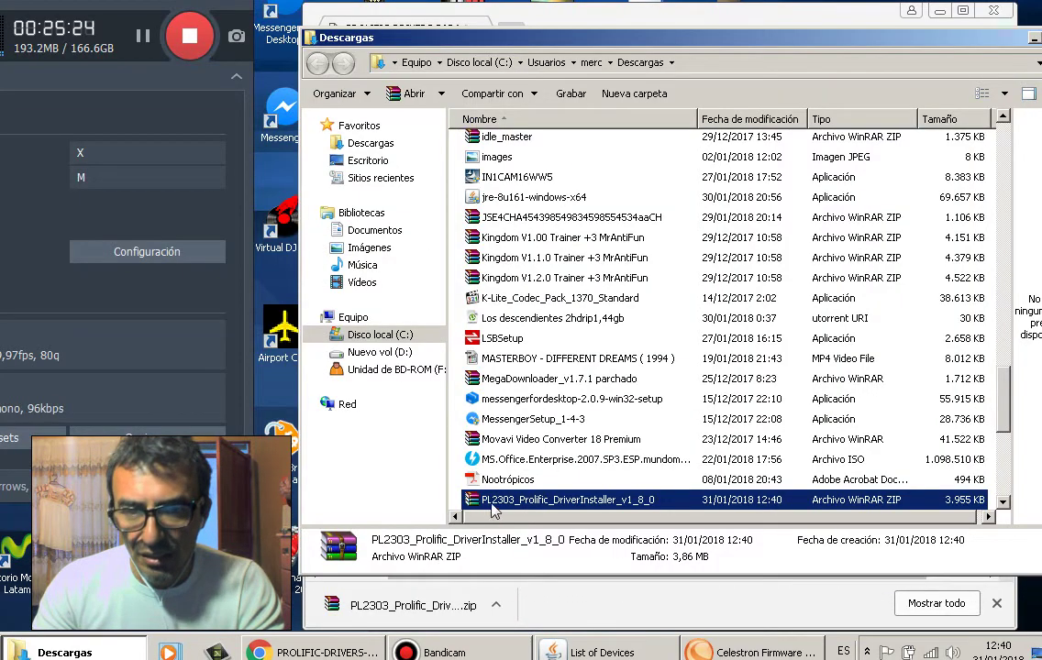
- Move the PL2303_Prolific_DriverInstaller_v1_8_0 archive from Descargas into the UPDATE folder on the desktop, closing the browser
right_click(493, 511)
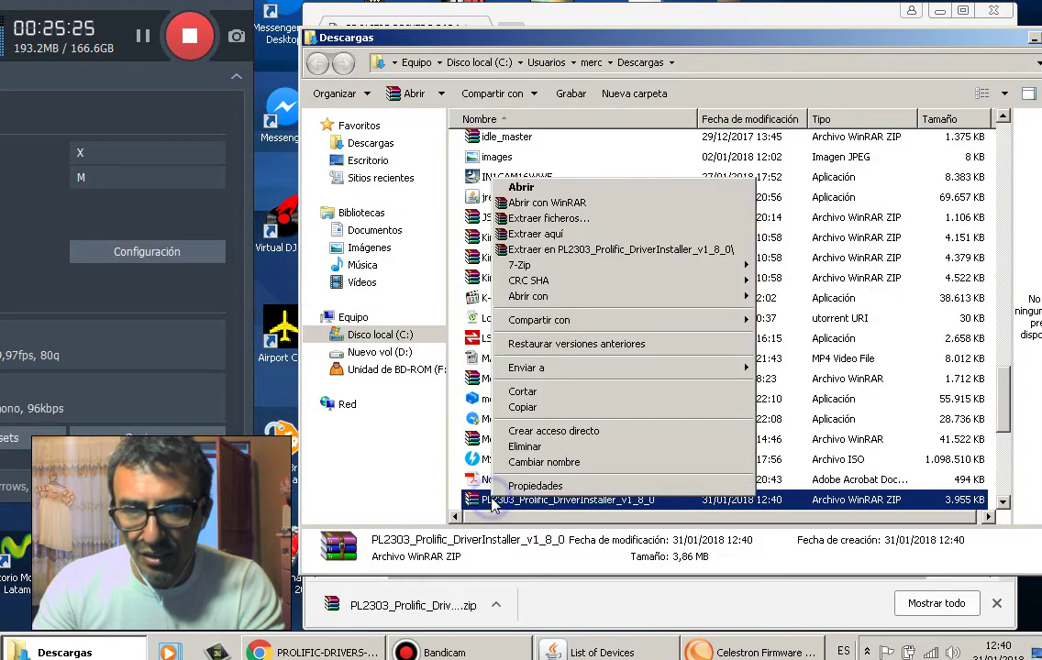
left_click(539, 391)
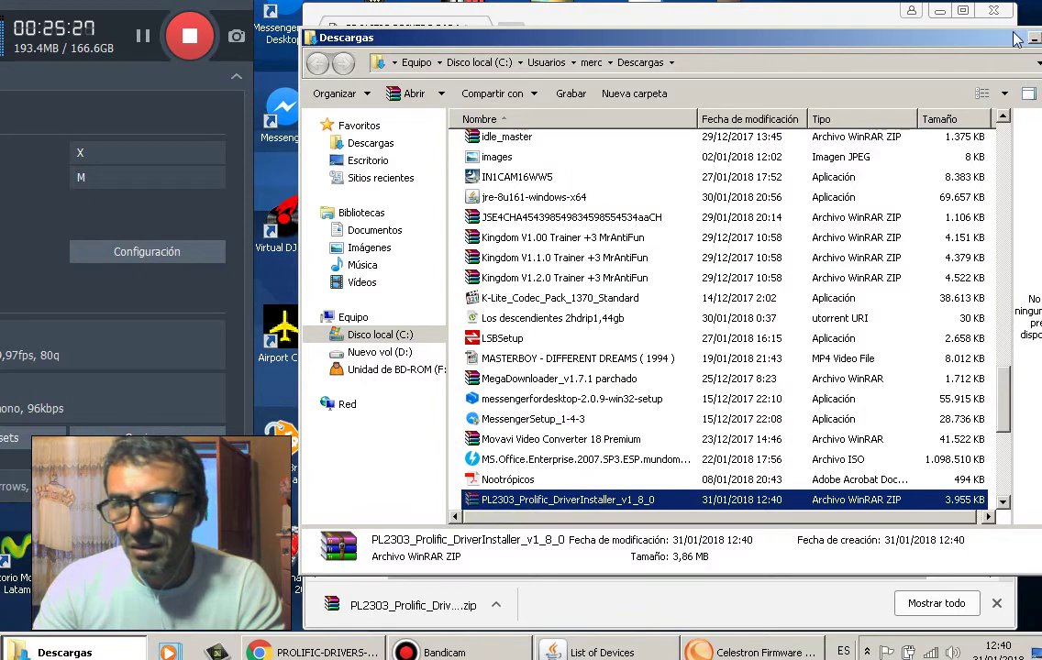
key("alt+F4")
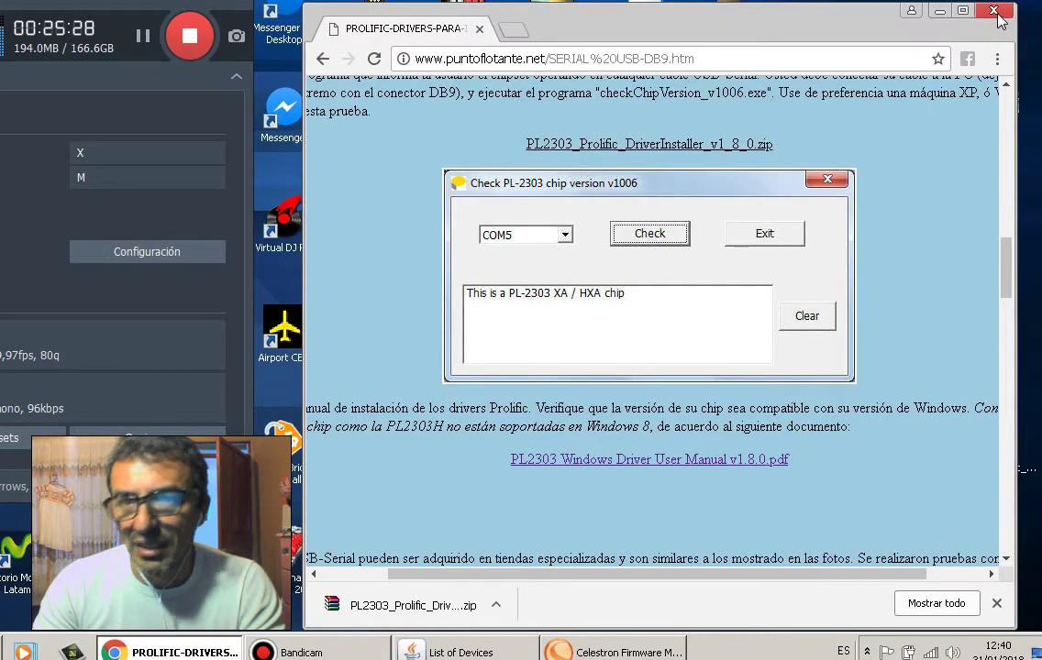
left_click(994, 11)
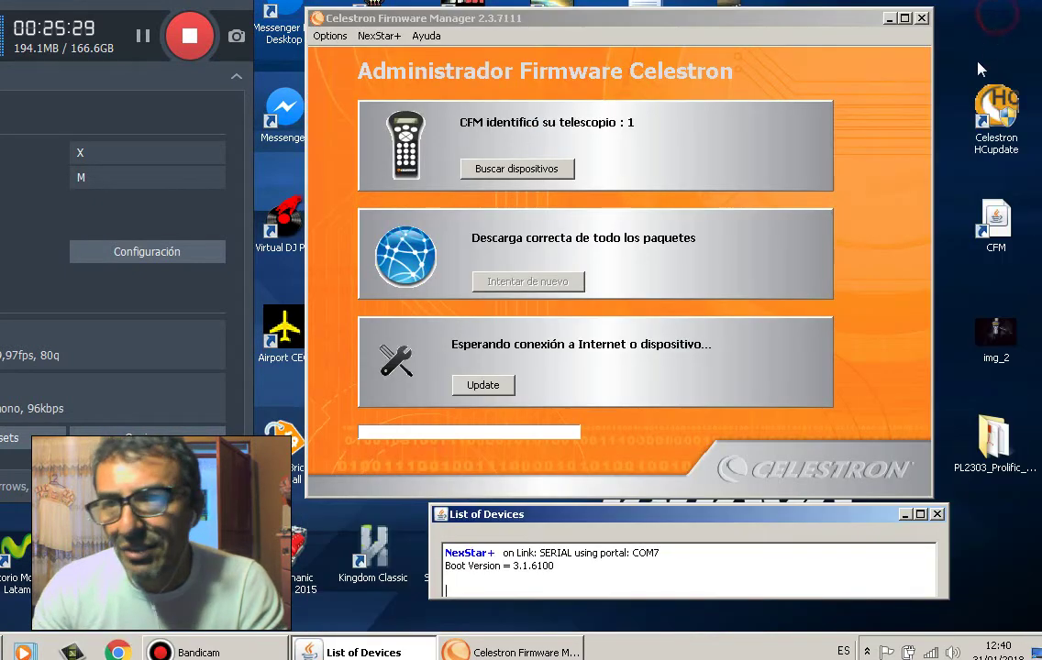
left_click(890, 19)
double_click(905, 220)
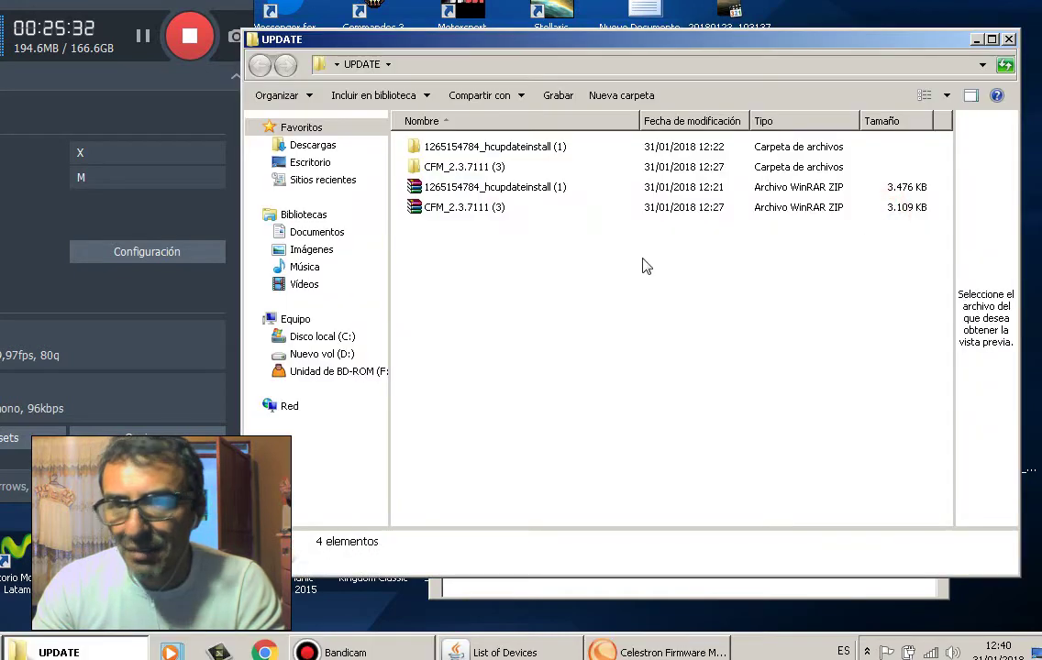
right_click(514, 272)
left_click(553, 373)
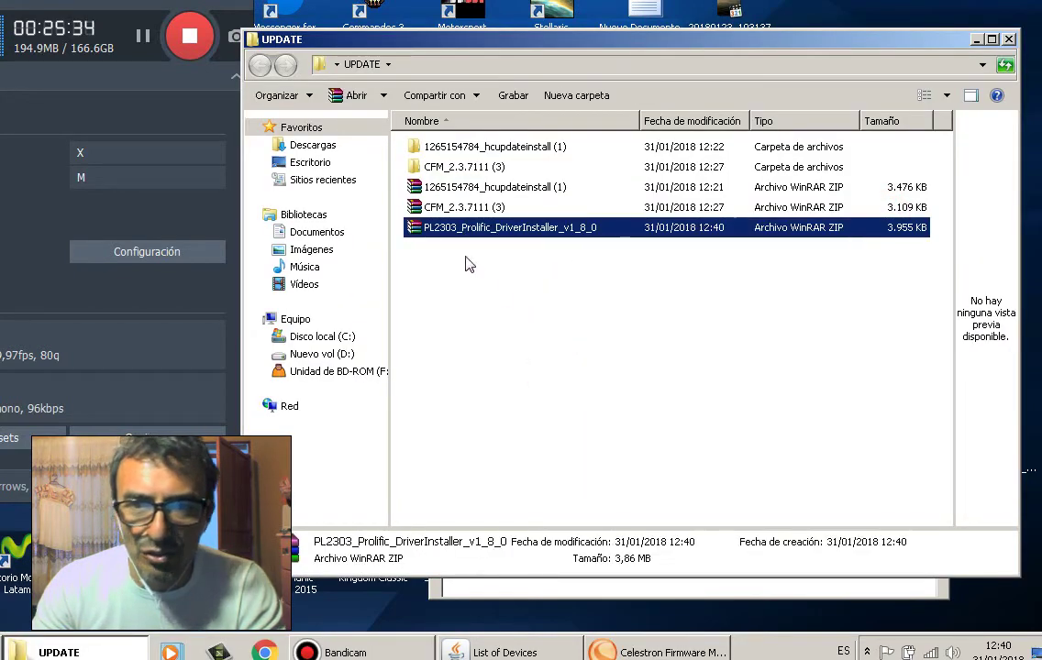
- Extract the PL2303_Prolific_DriverInstaller_v1_8_0 archive into its own folder inside UPDATE and open that folder
right_click(459, 229)
left_click(504, 295)
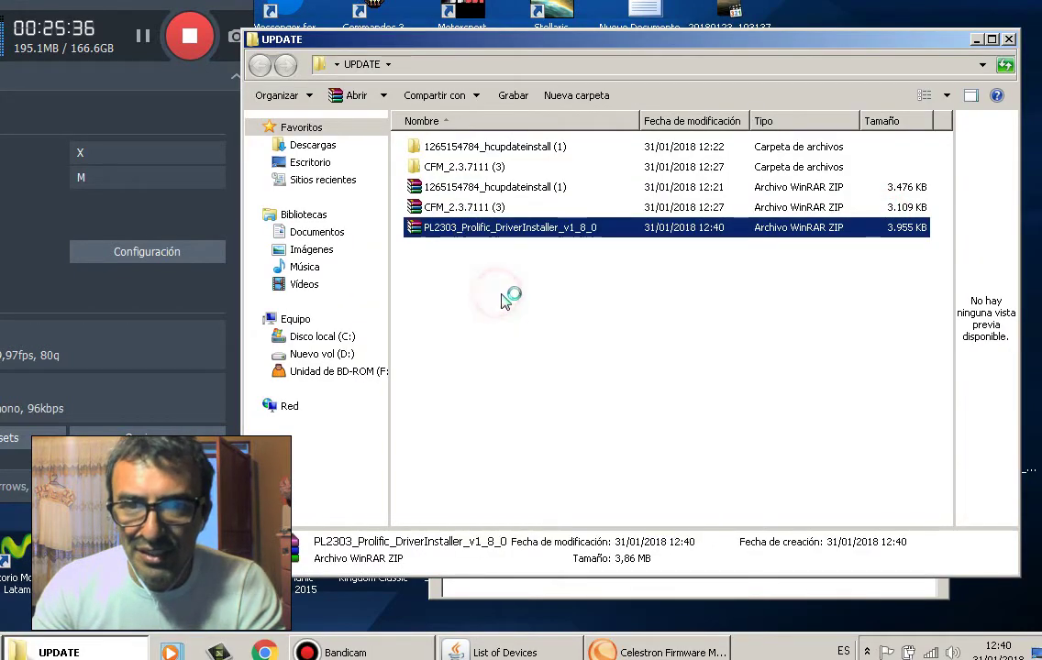
double_click(445, 188)
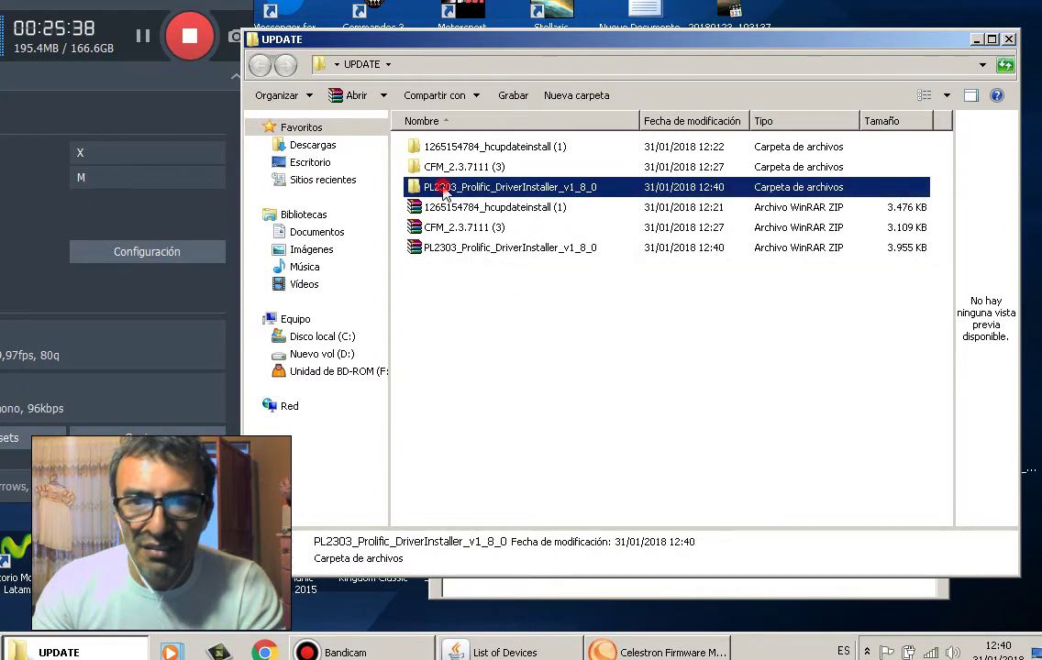
- Run PL2303_Prolific_DriverInstaller_v1.8.0 to view its modify, repair and remove options, and exit the setup without applying any
left_click(431, 207)
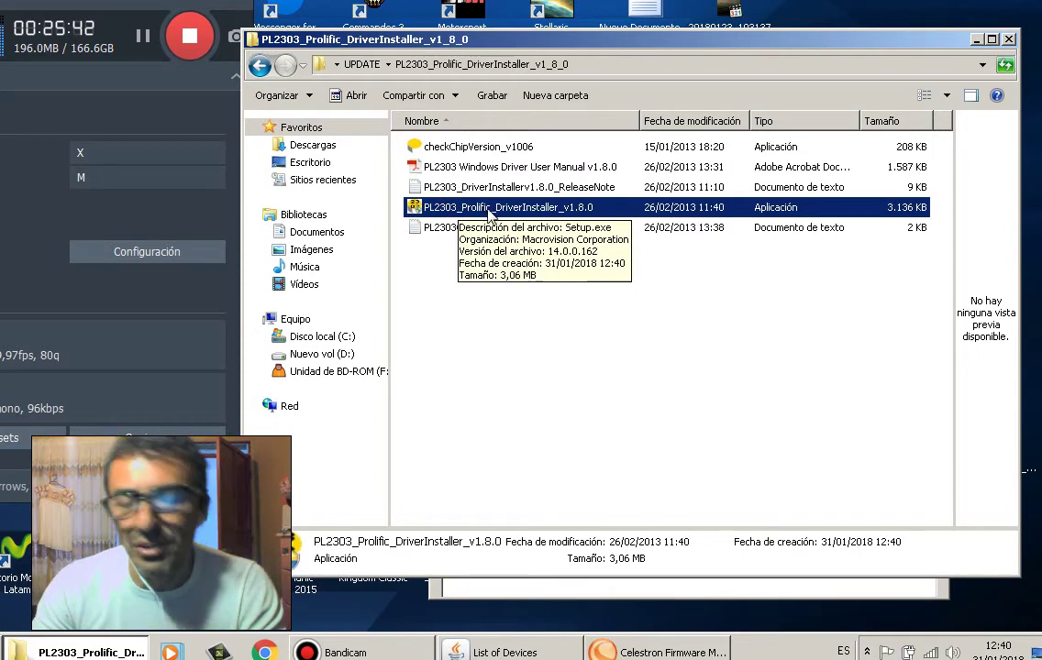
left_click(697, 353)
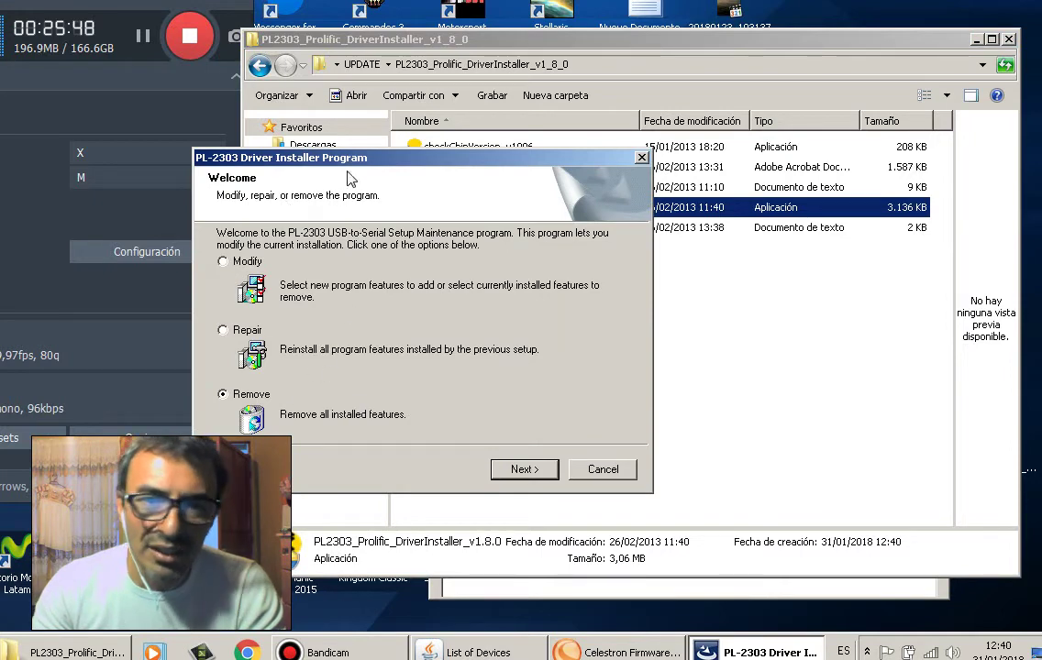
left_click_drag(369, 162, 576, 157)
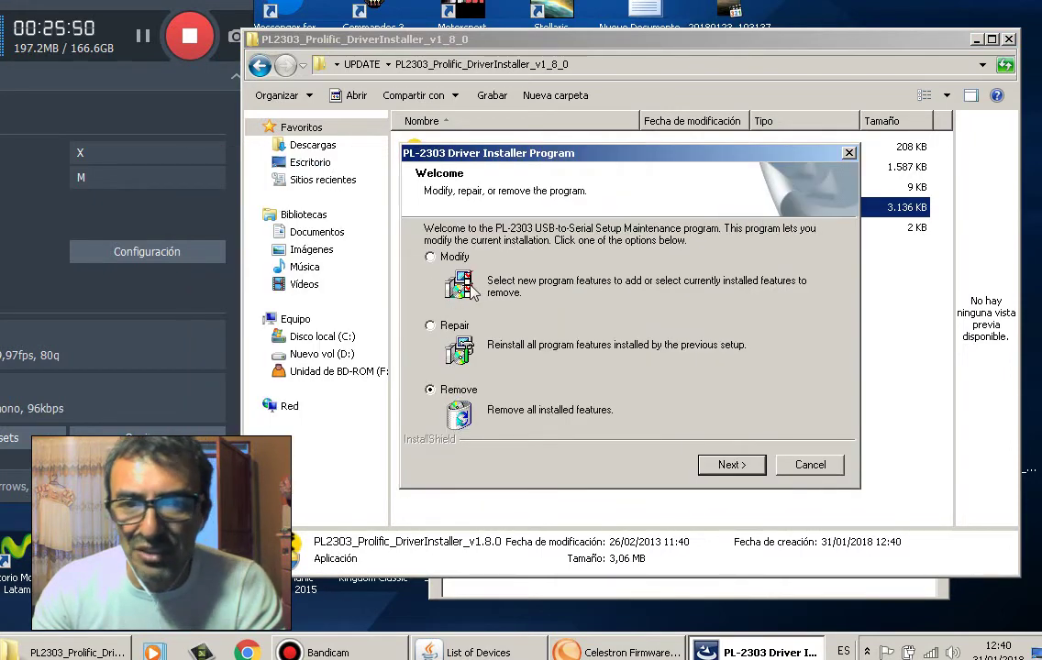
left_click(811, 463)
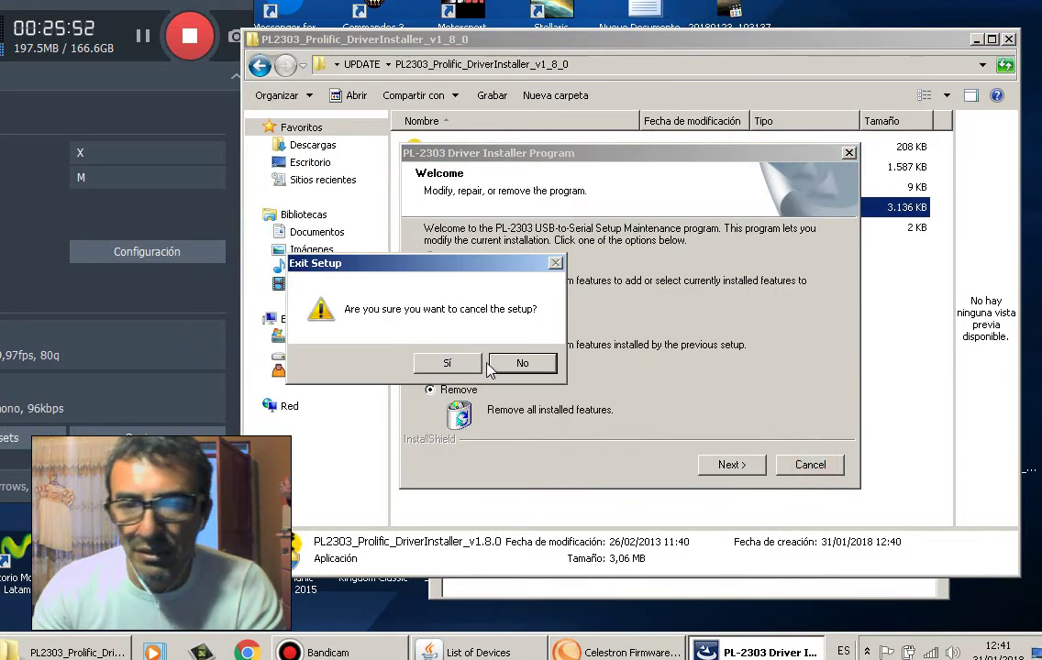
left_click(458, 363)
left_click(525, 470)
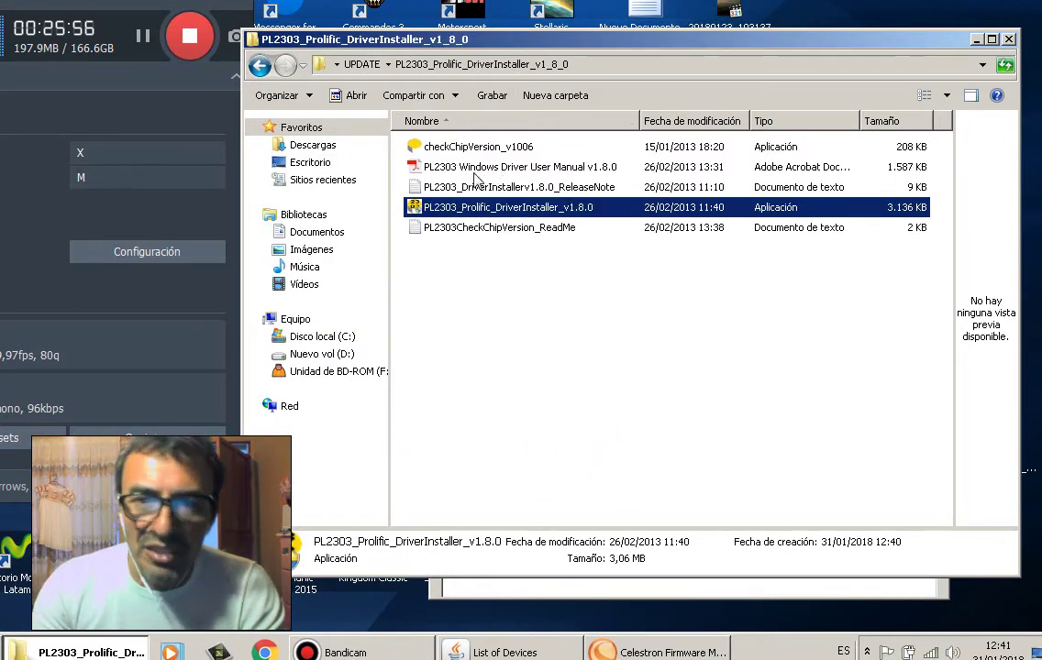
- Run checkChipVersion_v1006 and check the PL-2303 chip version on port COM7
left_click(452, 149)
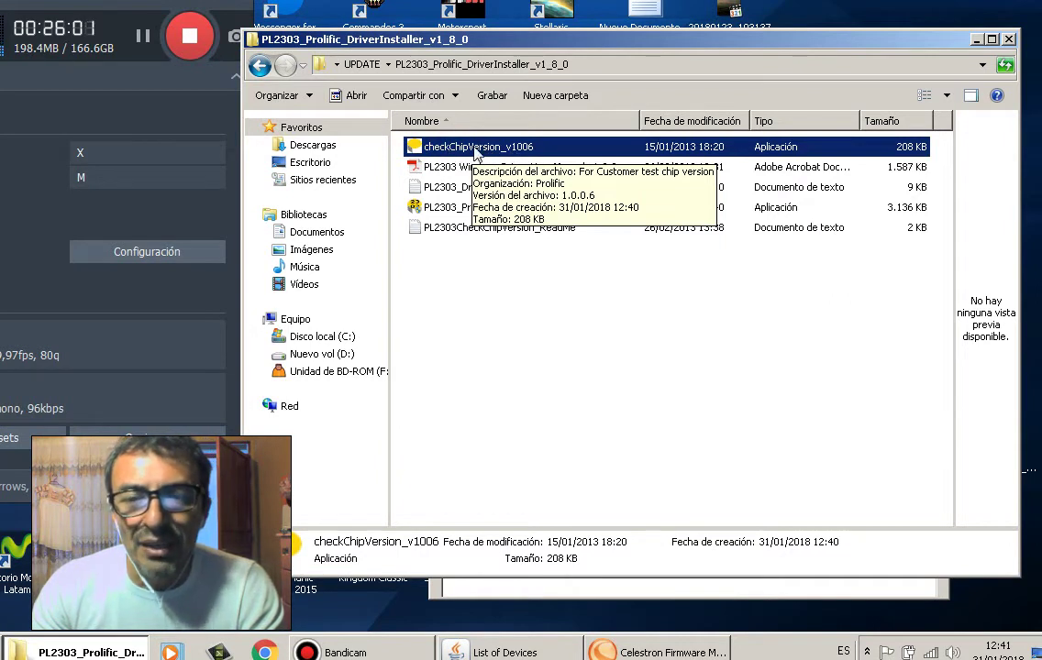
double_click(464, 148)
left_click_drag(472, 209, 726, 241)
left_click(614, 280)
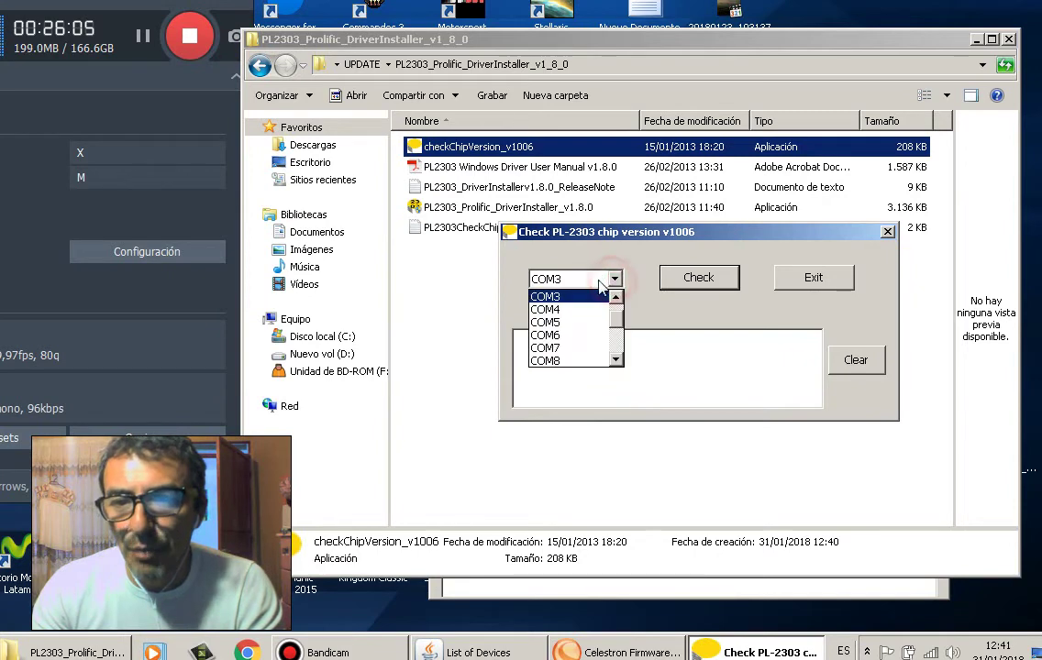
left_click(459, 326)
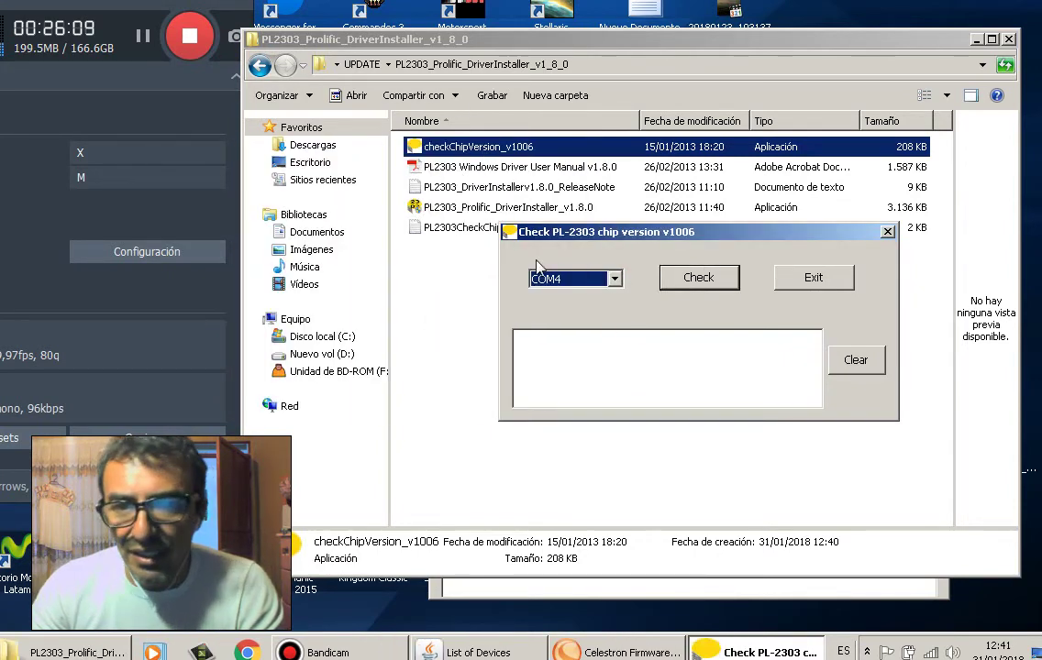
left_click(615, 279)
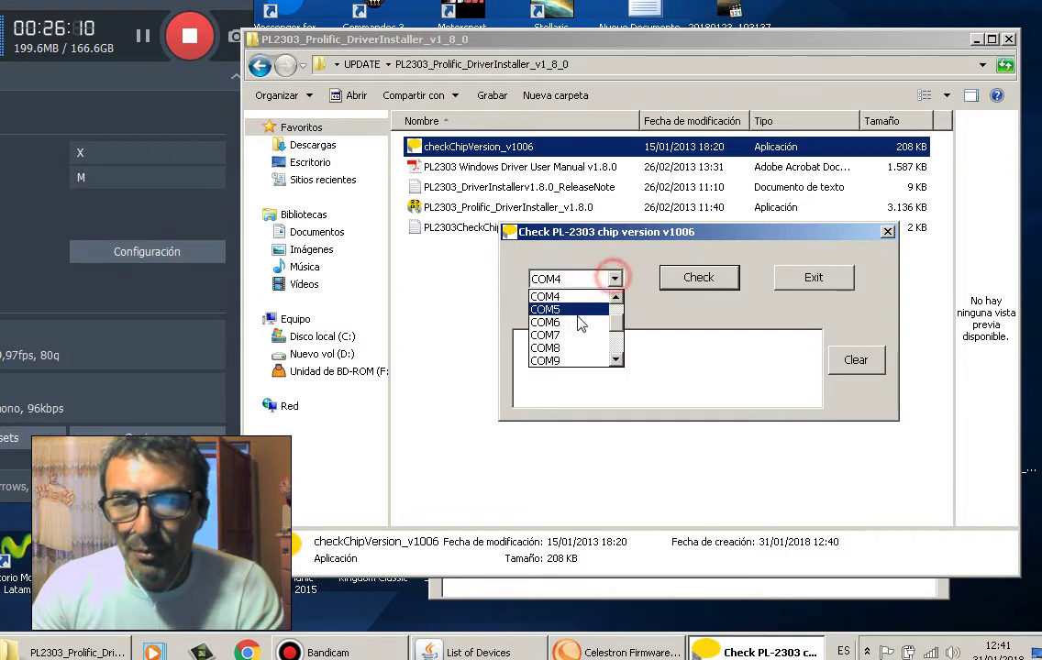
left_click(641, 268)
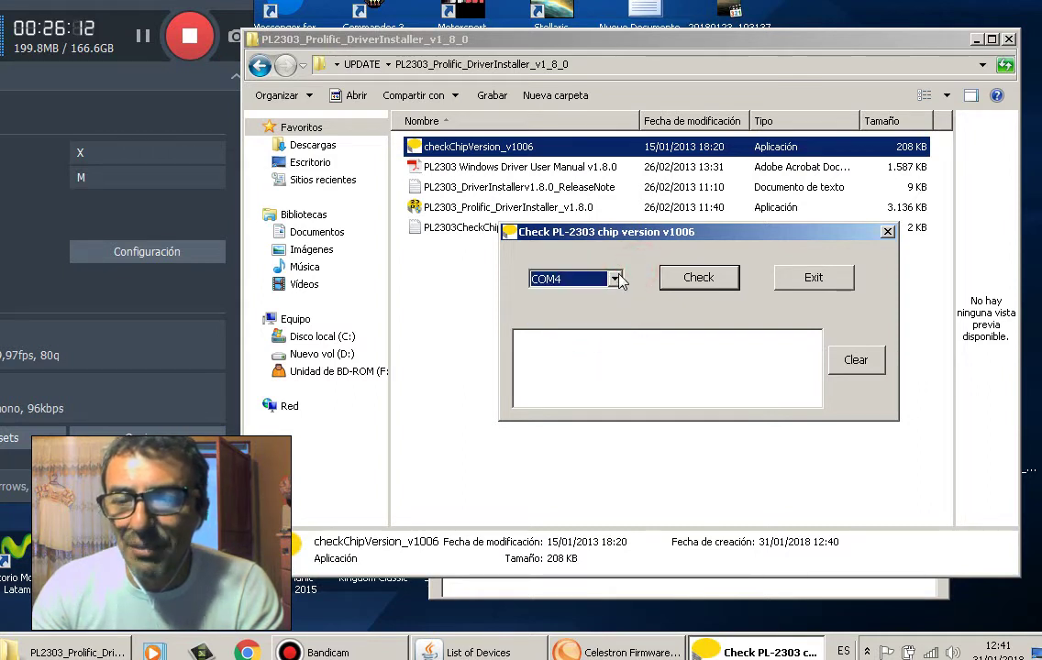
left_click(615, 278)
left_click(581, 332)
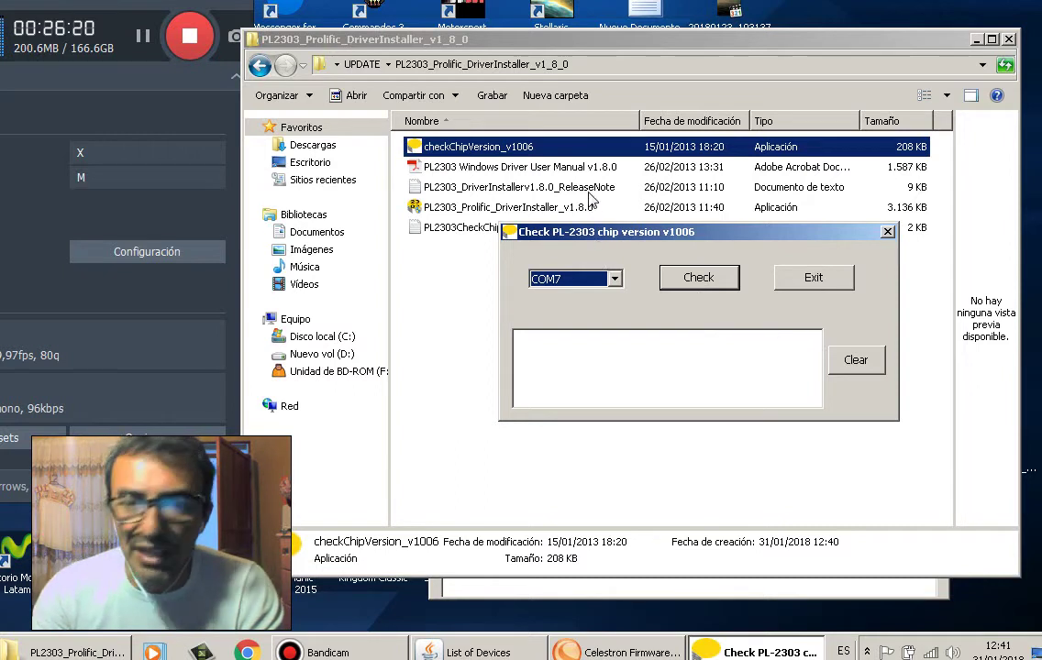
left_click(686, 278)
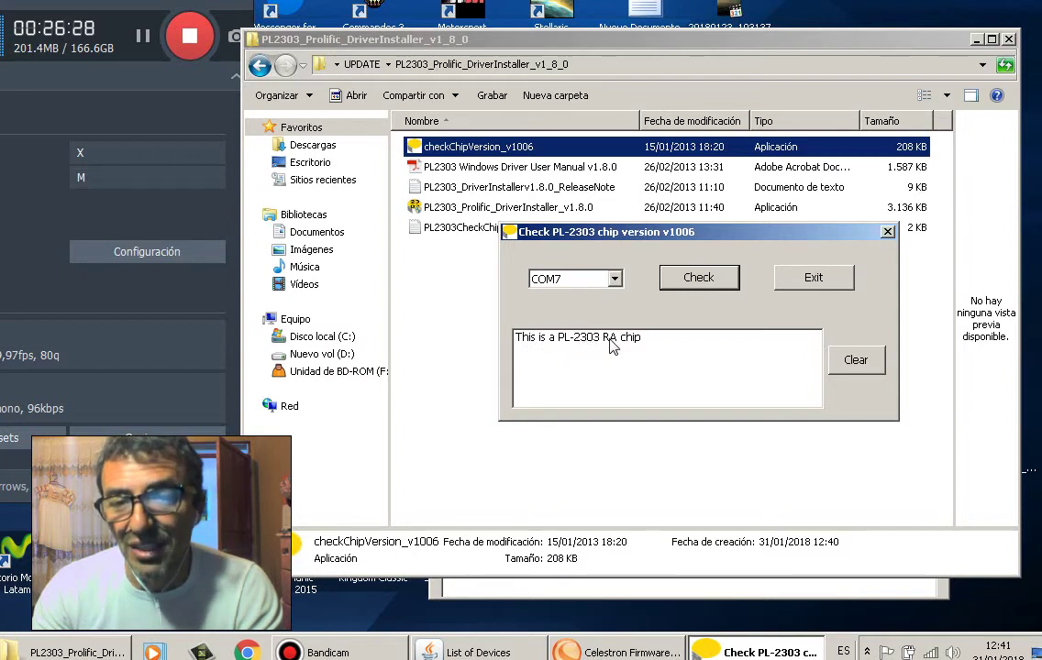
- Run the PL-2303 chip check on port COM1 for comparison
left_click(600, 273)
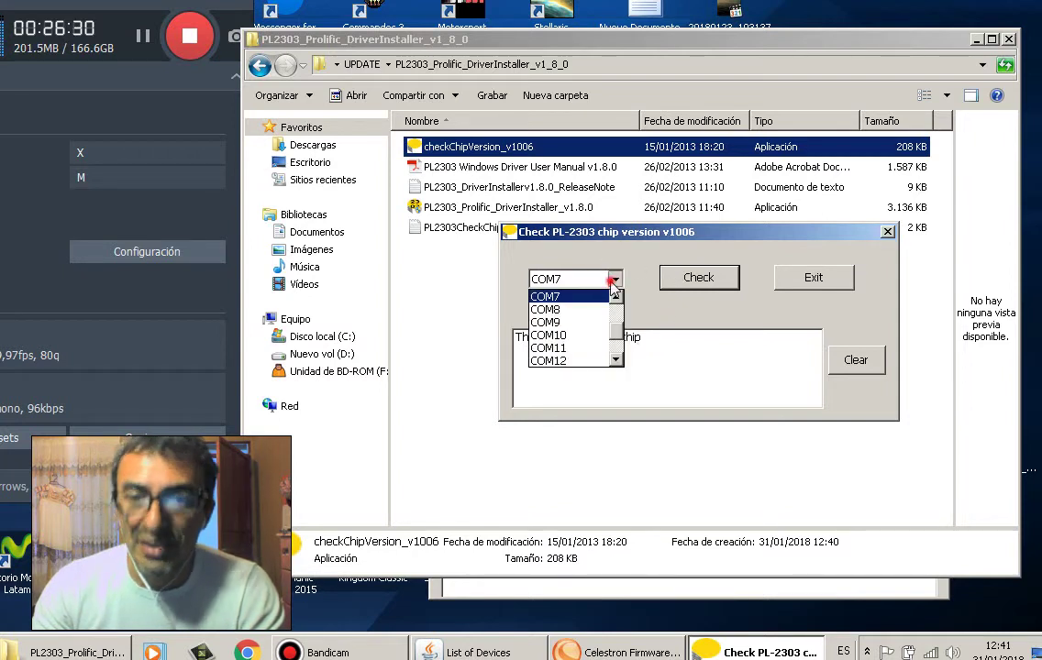
scroll(617, 330, "up", 2)
left_click(547, 296)
left_click(688, 278)
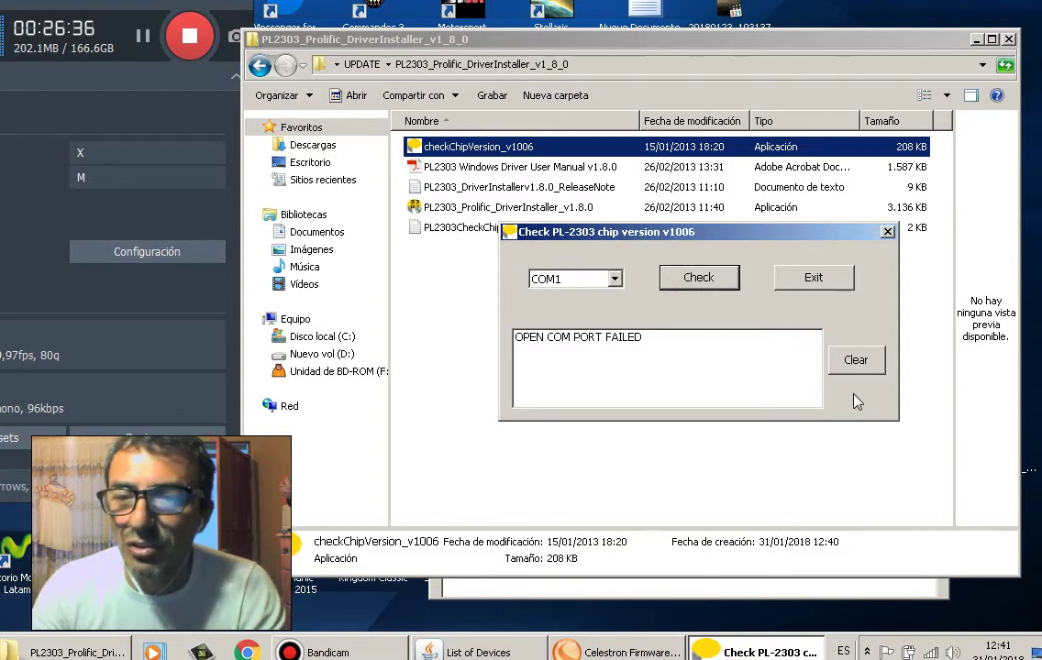
- Repeat the PL-2303 chip check on port COM7 and close the checker and the driver folder
left_click(614, 279)
scroll(592, 338, "down", 1)
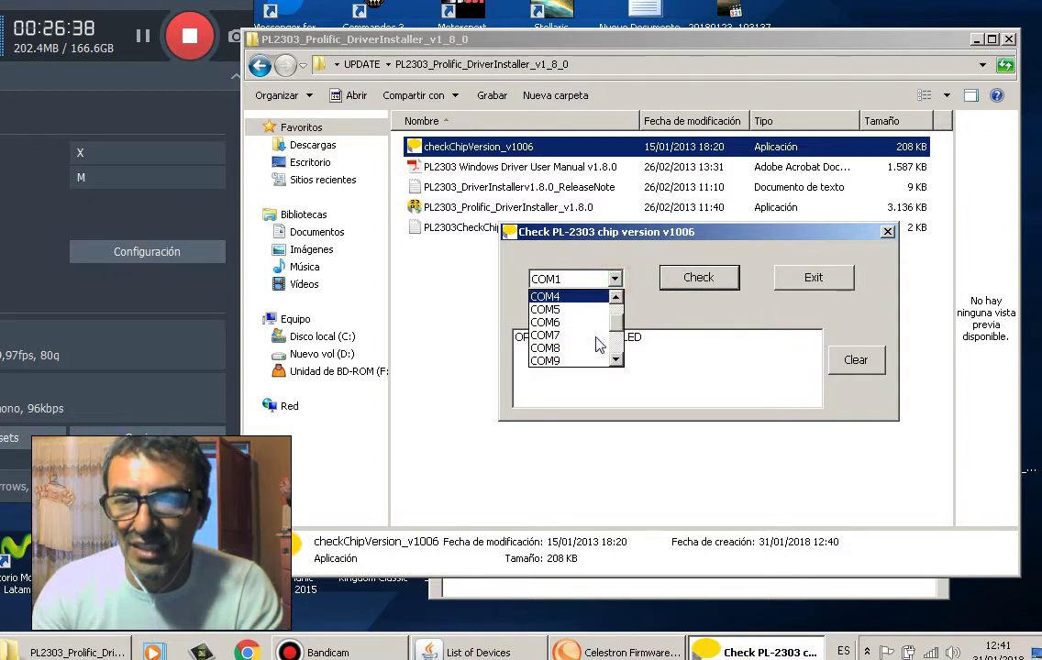
left_click(592, 337)
left_click(697, 277)
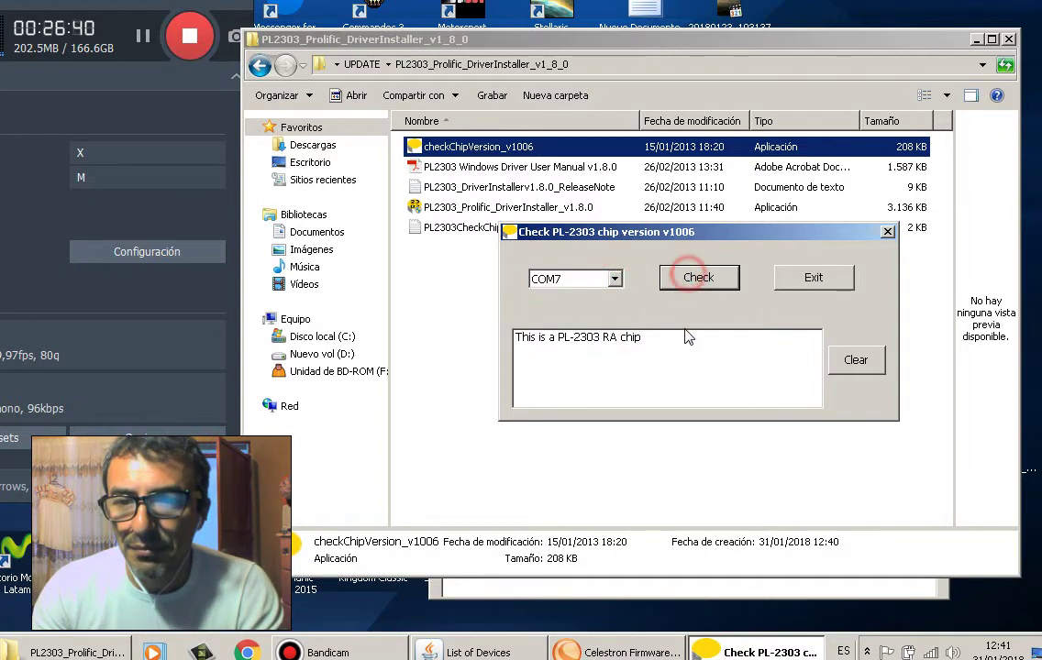
left_click(887, 233)
left_click(1008, 39)
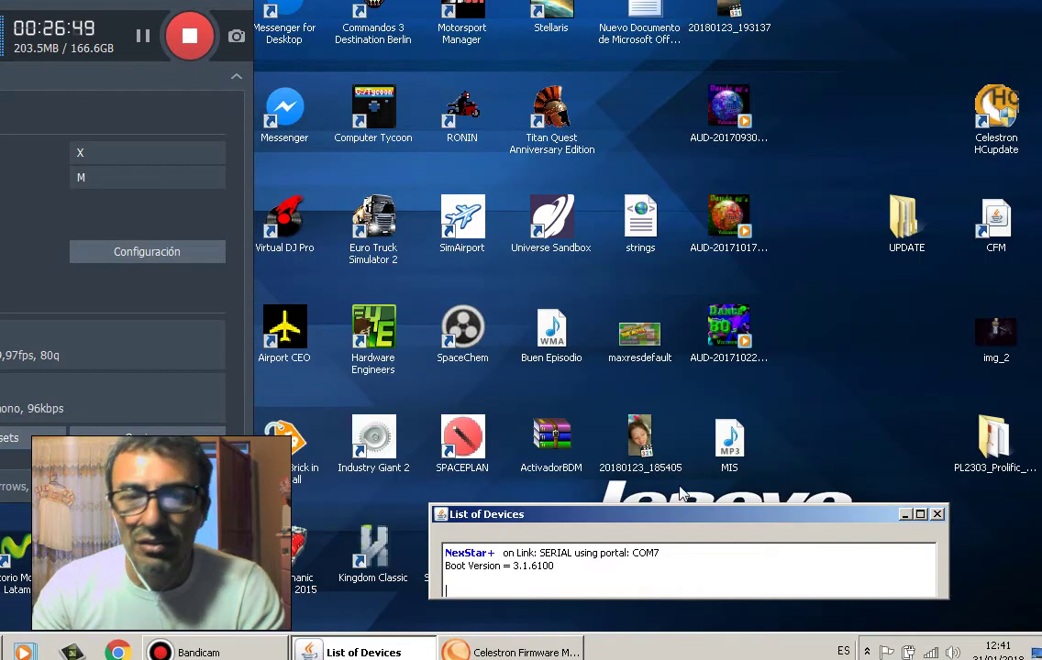
- Restore the Celestron Firmware Manager window and review the Celestron HCupdate, CFM and PL2303_Prolific_DriverInstaller_v1_8_0 items on the desktop
left_click(509, 652)
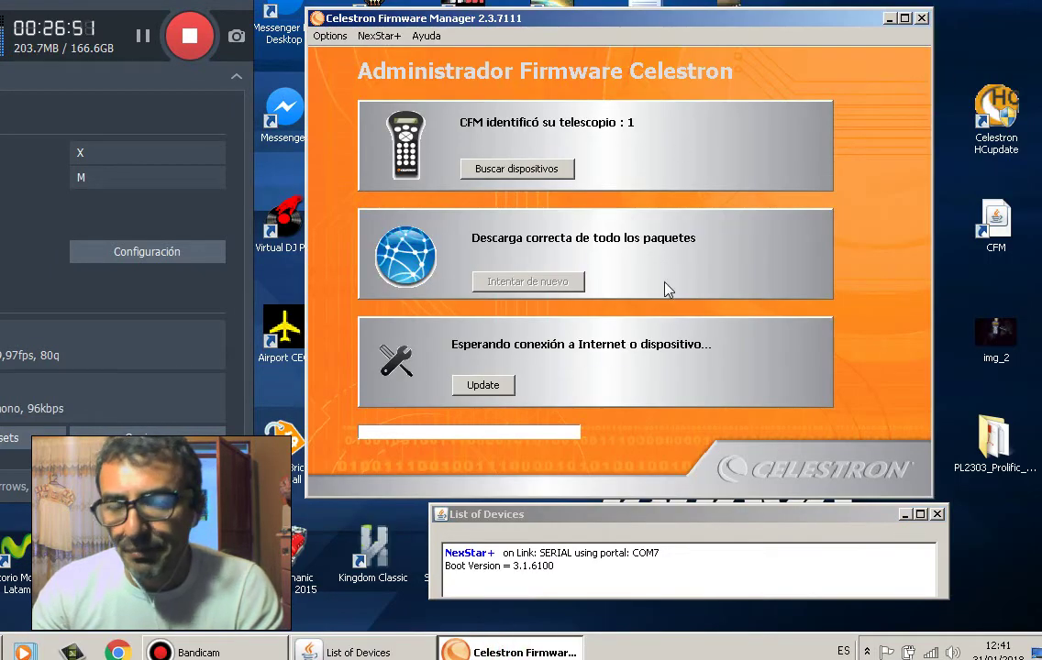
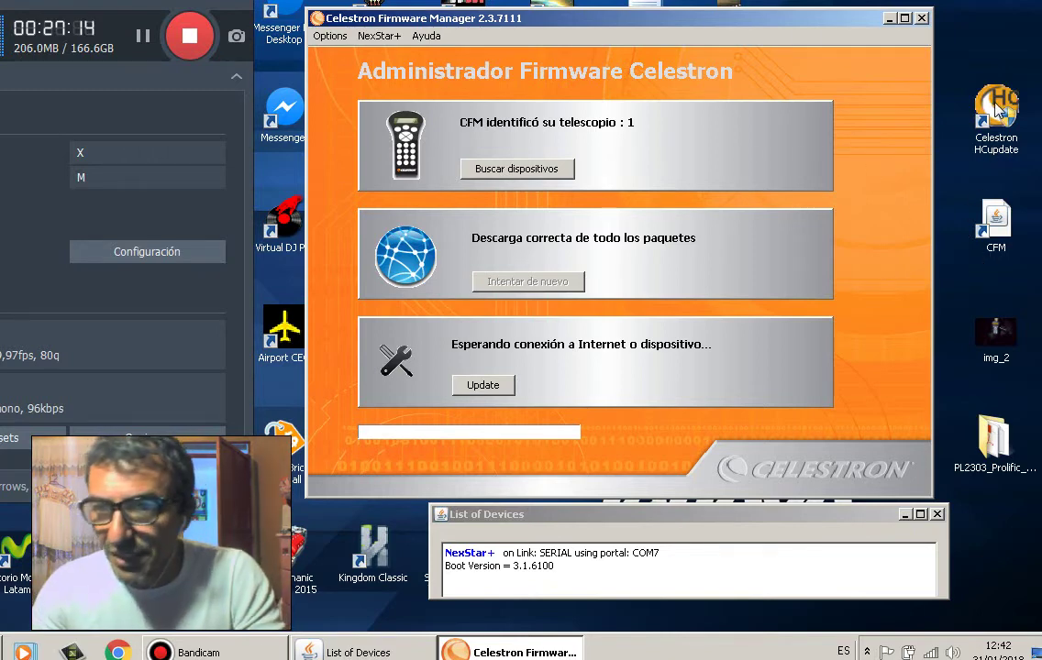
left_click(985, 165)
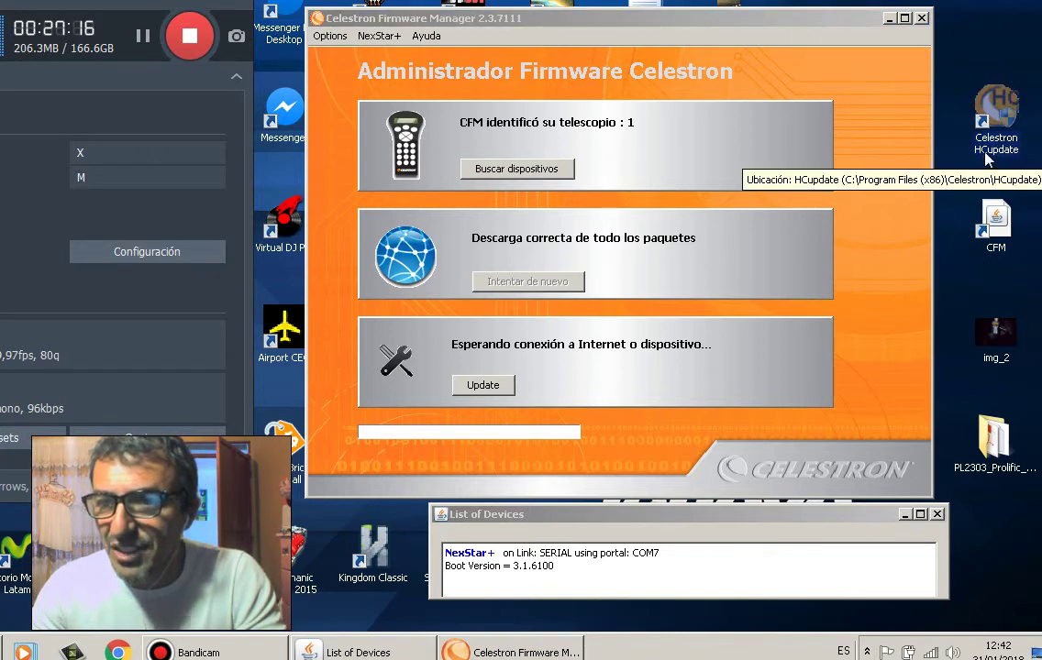
left_click(995, 486)
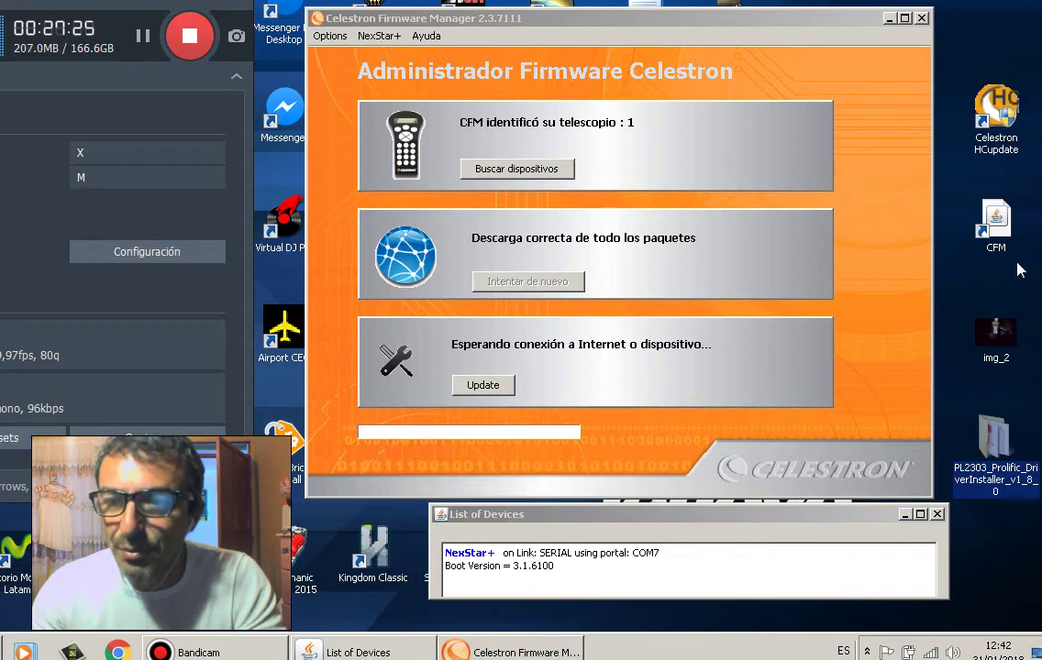
left_click(1003, 232)
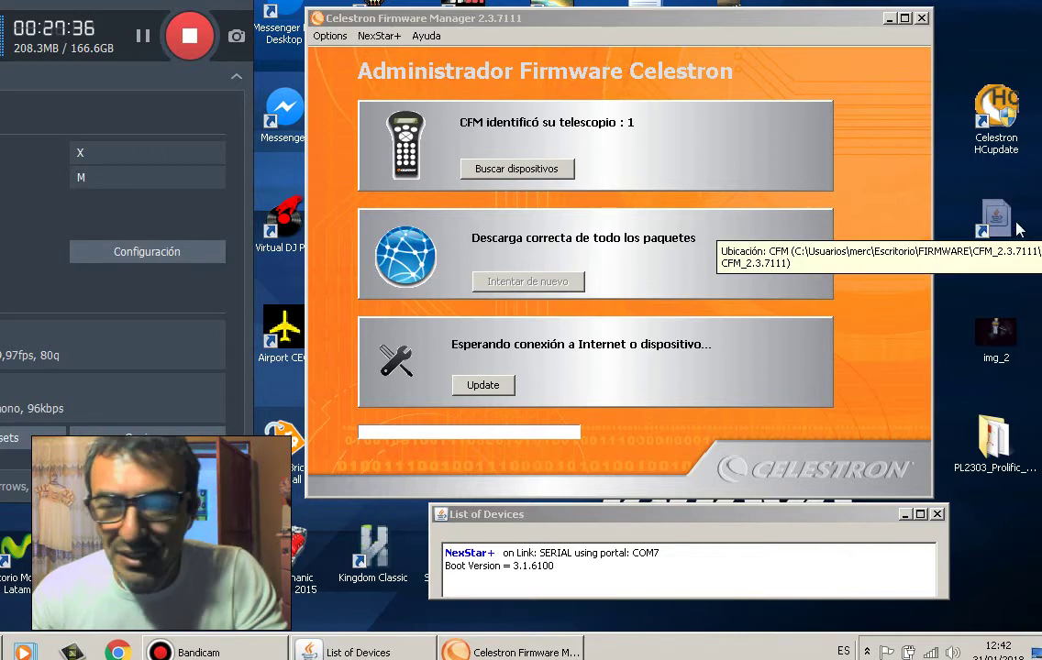
left_click(1000, 106)
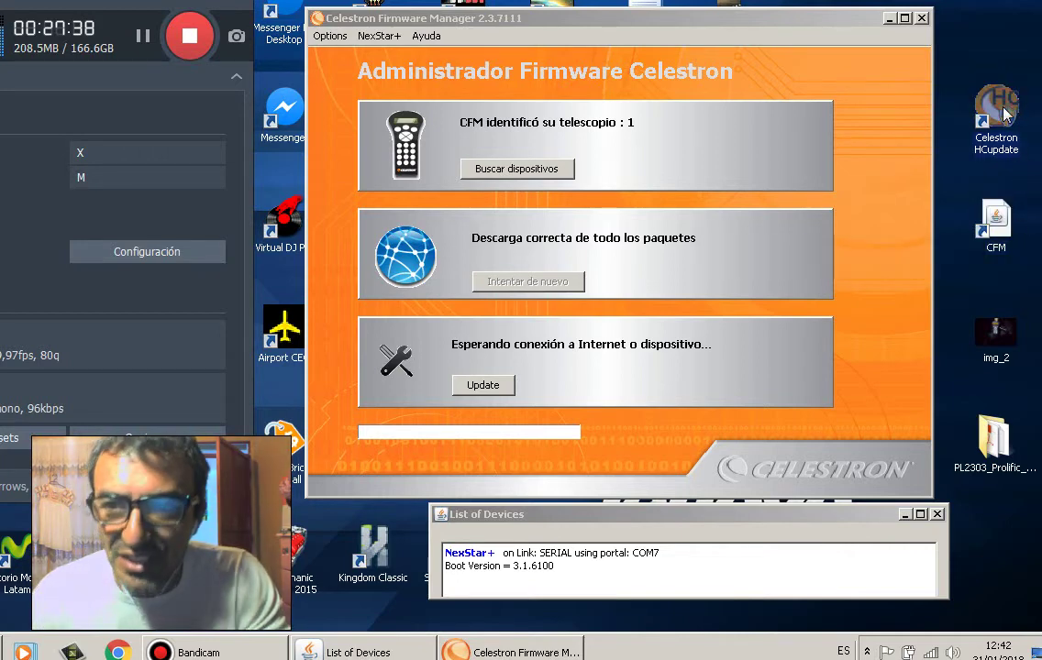
left_click(997, 447)
double_click(995, 436)
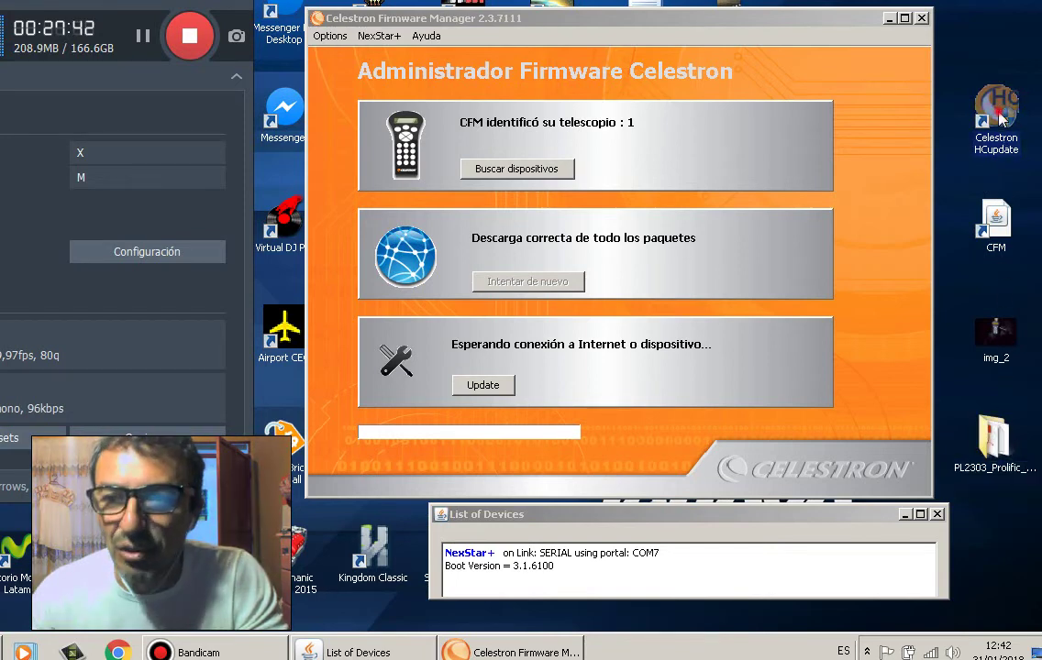
- Search for connected devices again in Celestron Firmware Manager and move the Connection Wizzard window up over the main window
left_click(996, 220)
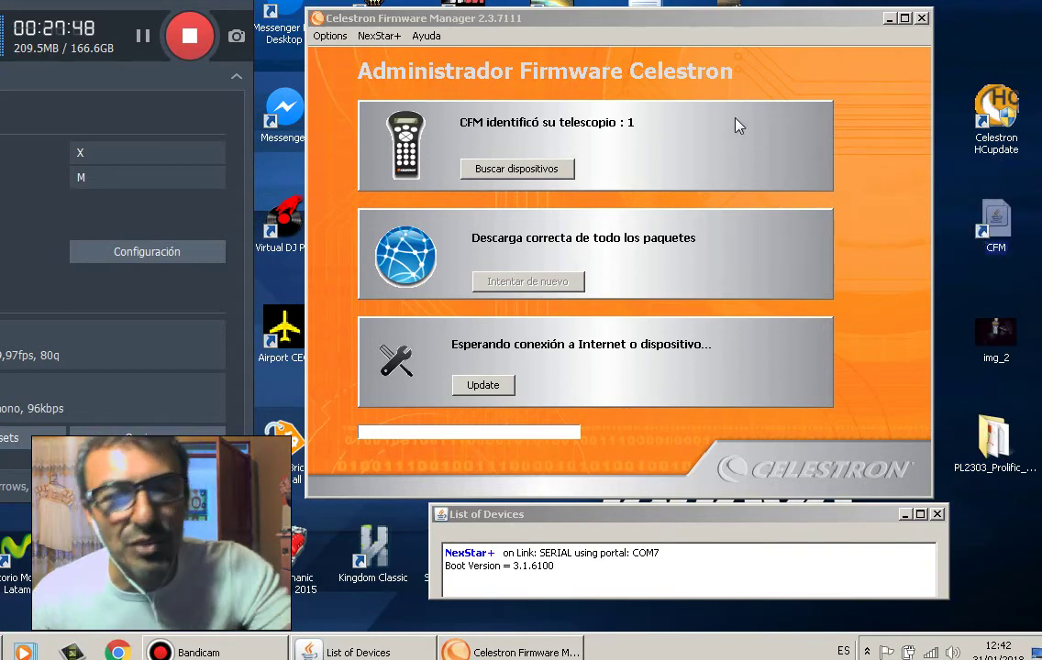
left_click(514, 168)
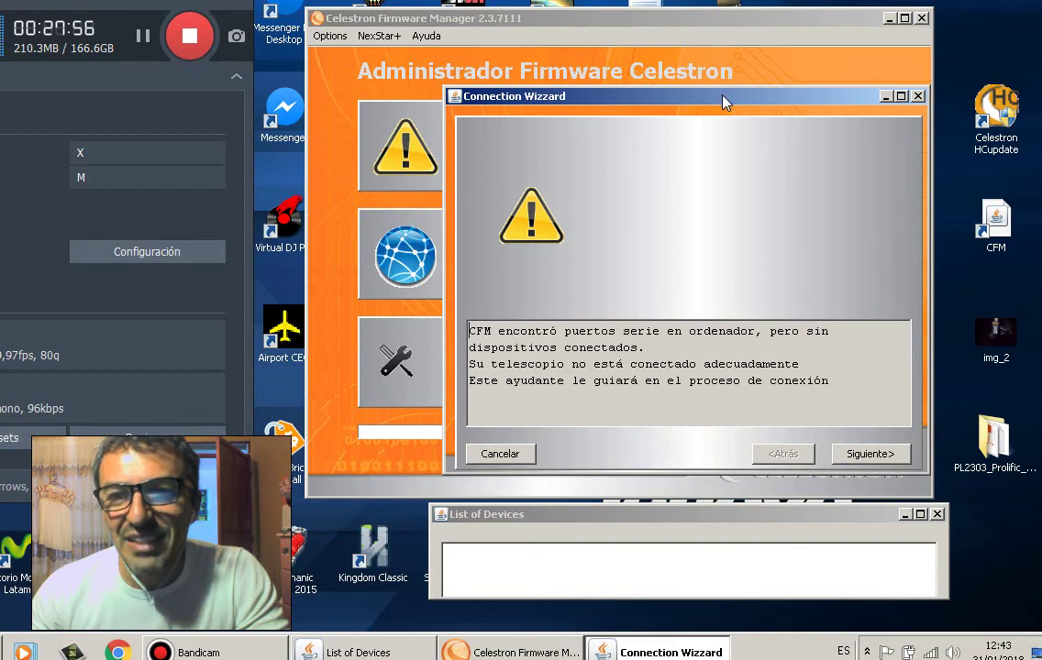
left_click_drag(723, 102, 640, 42)
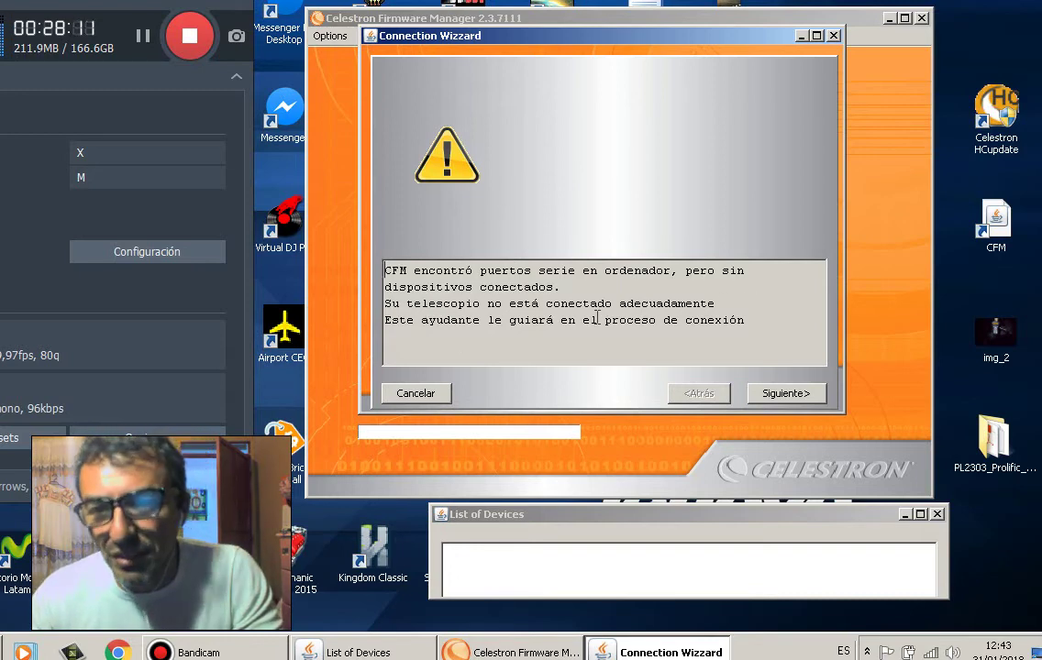
- Go through all pages of the connection wizard, test the connection on the BOOT LOADER page and cancel the wizard
left_click(775, 392)
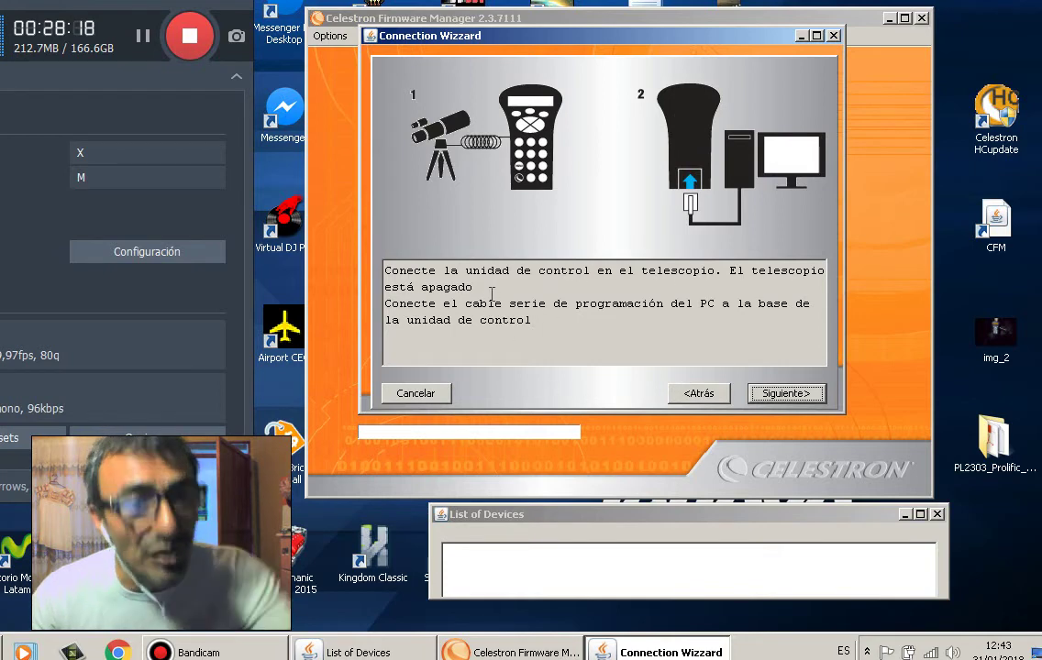
left_click(784, 399)
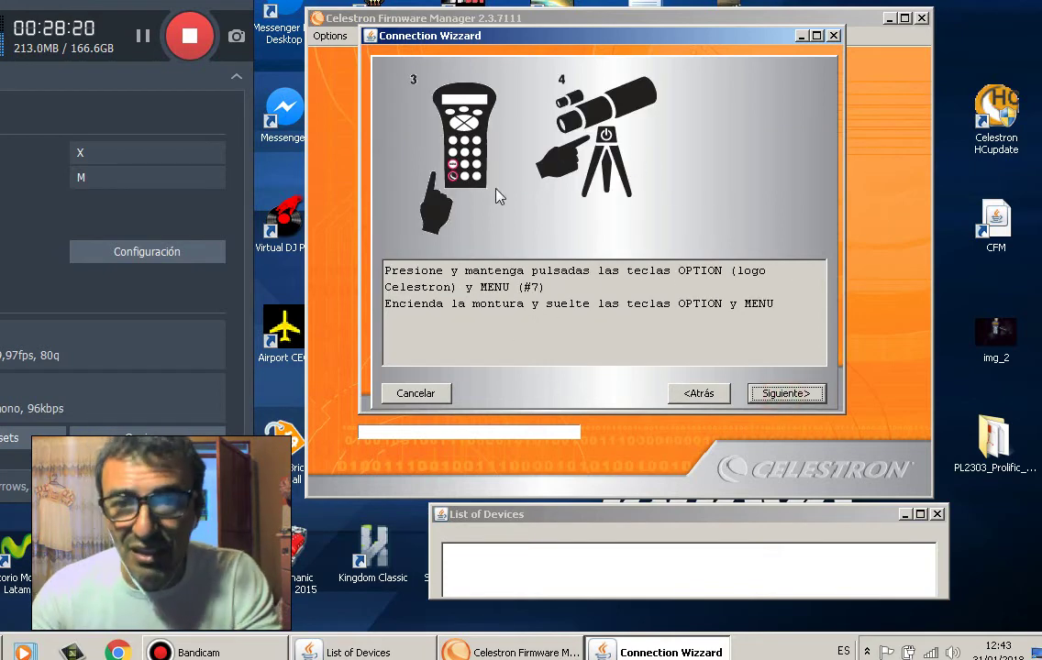
left_click(783, 394)
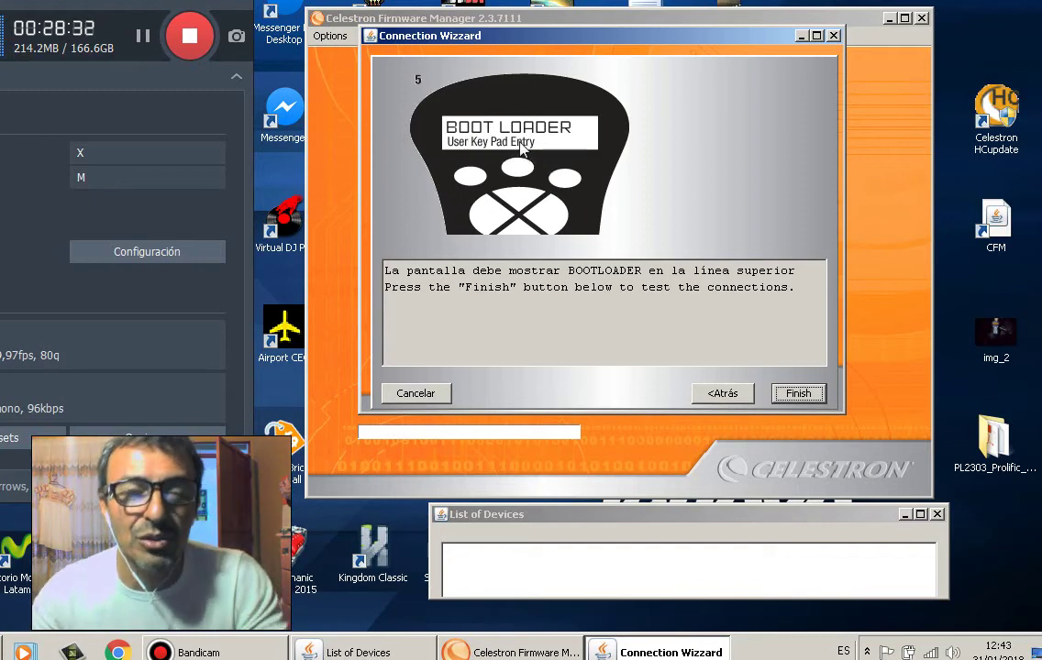
left_click(798, 393)
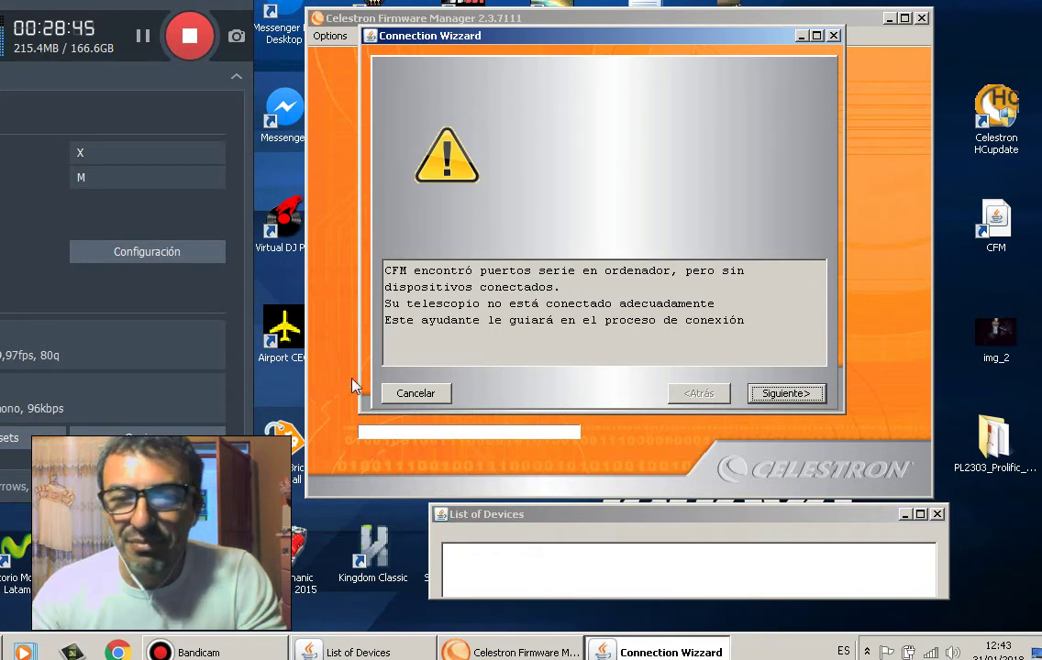
left_click(425, 395)
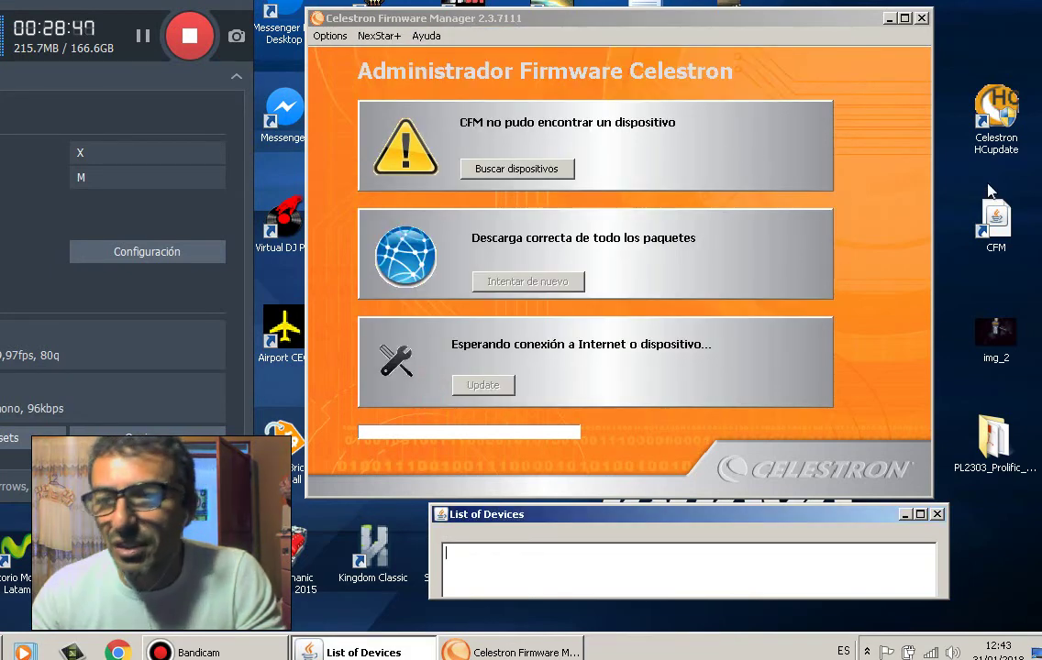
left_click(998, 113)
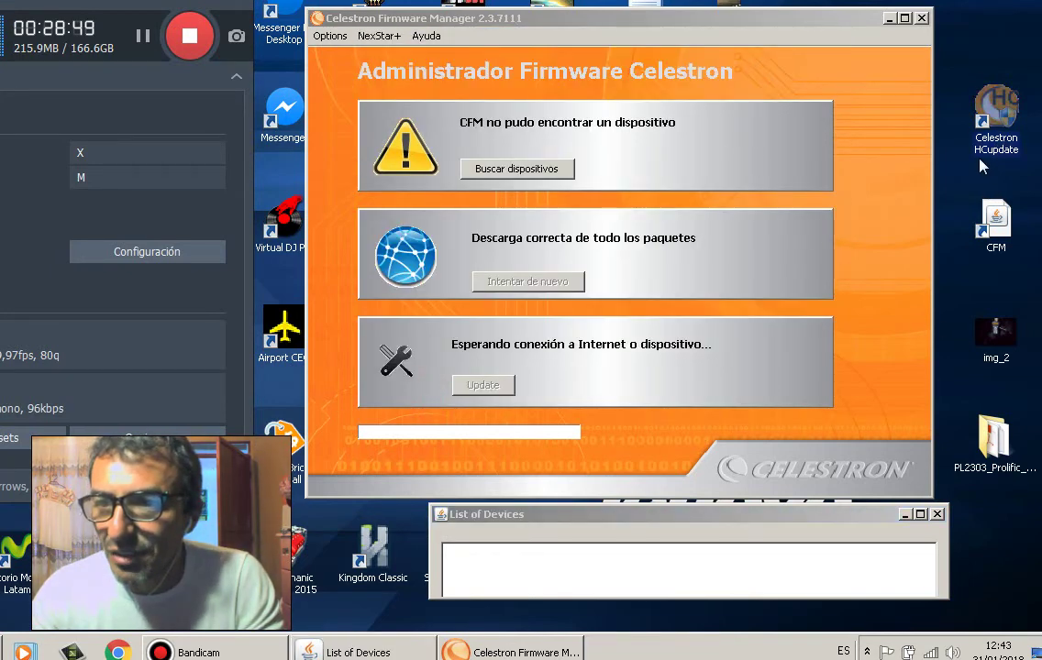
left_click(994, 470)
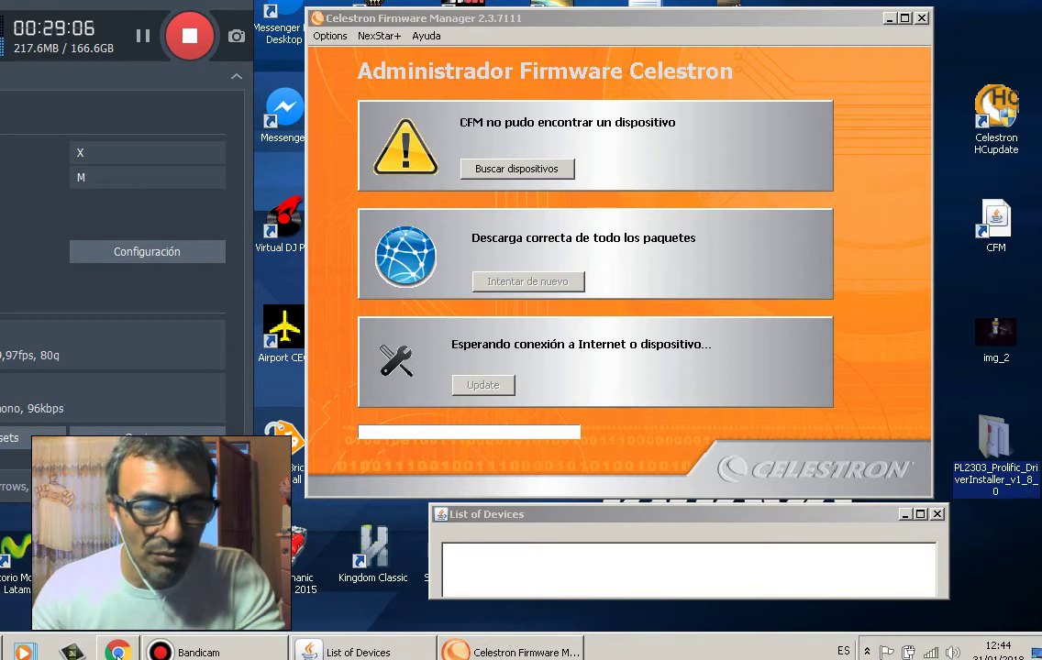
key("super+3")
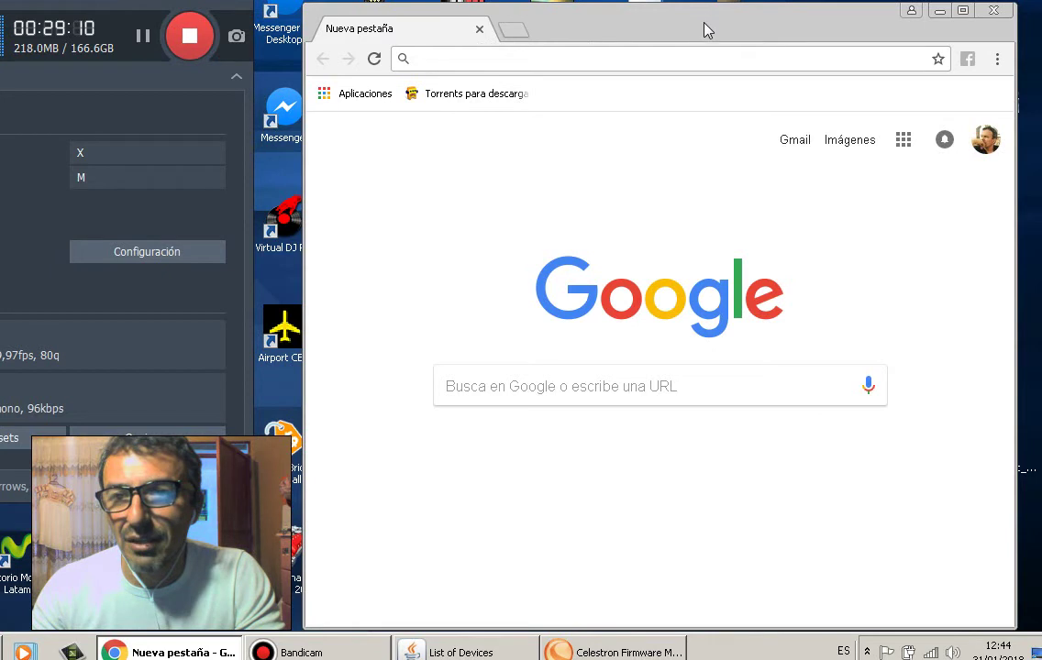
left_click(426, 59)
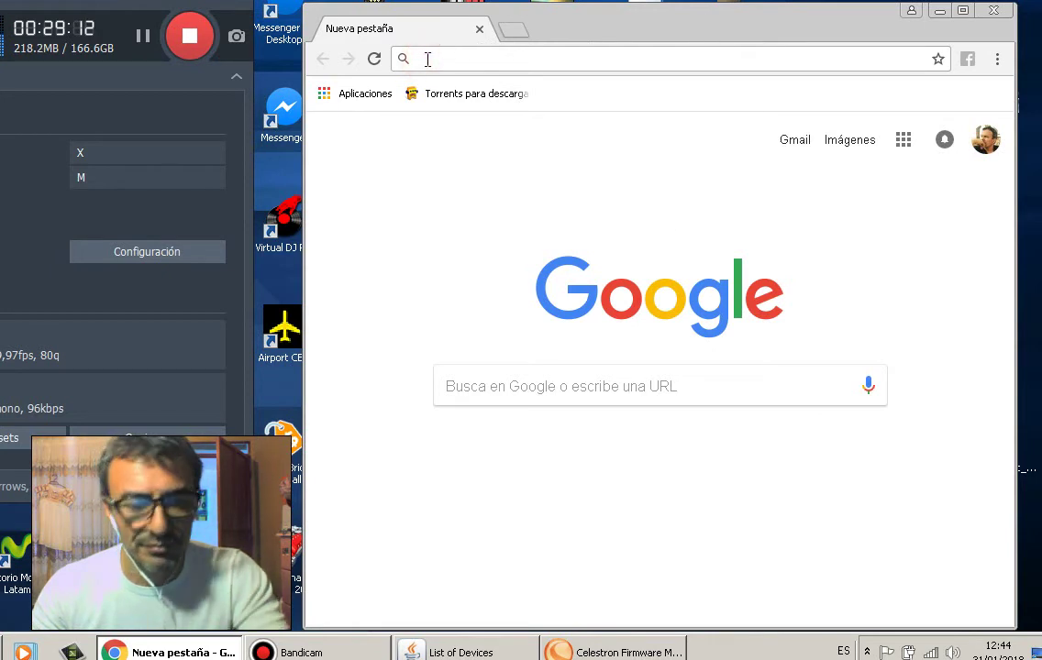
type("www.yo")
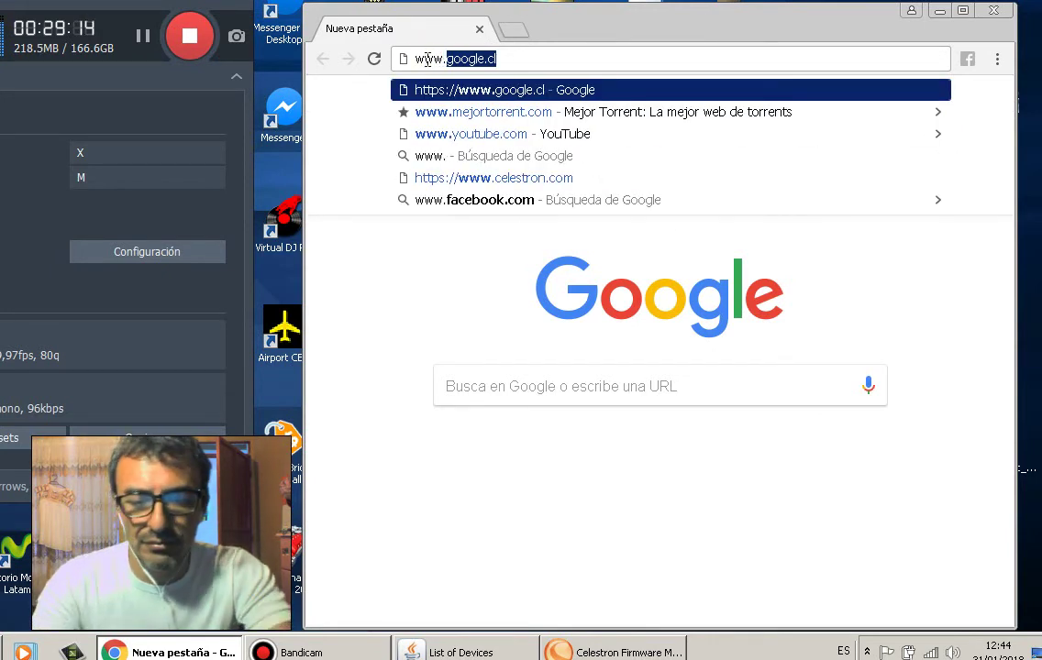
left_click(455, 91)
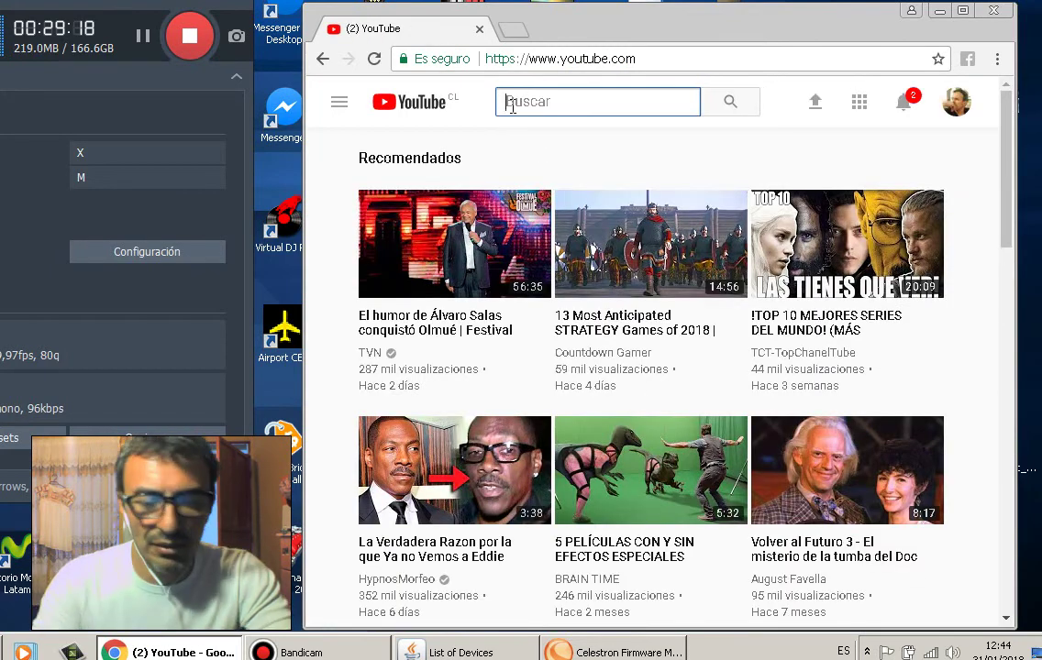
- Search YouTube for "celestron update" and open "How to Update a Celestron Computerized Mount with the Celestron Firmware Manager"
type("celestron update")
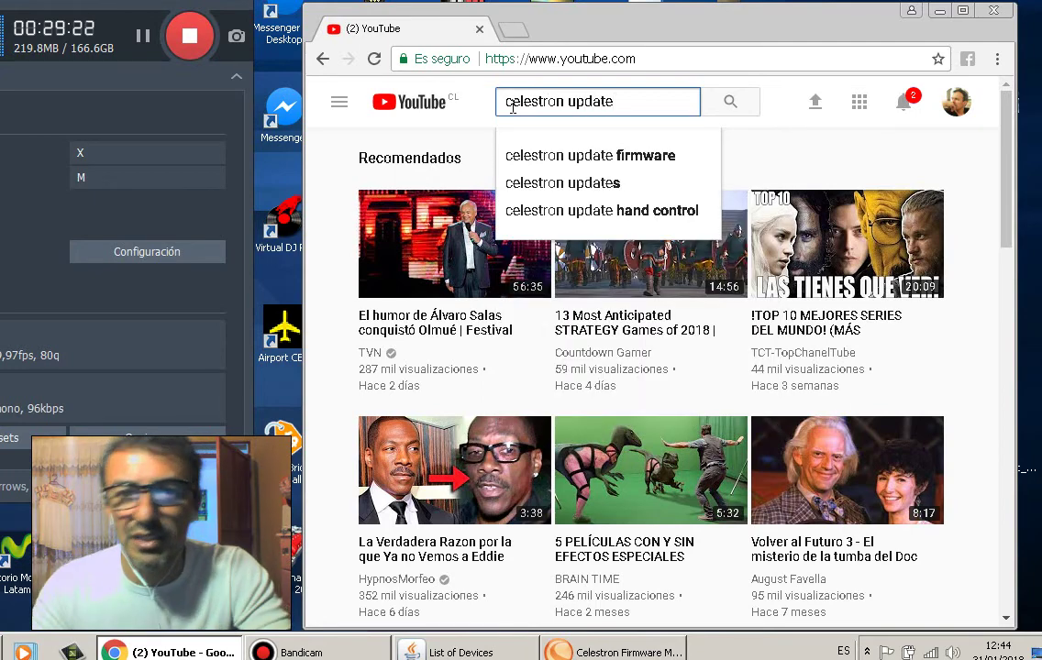
key("Return")
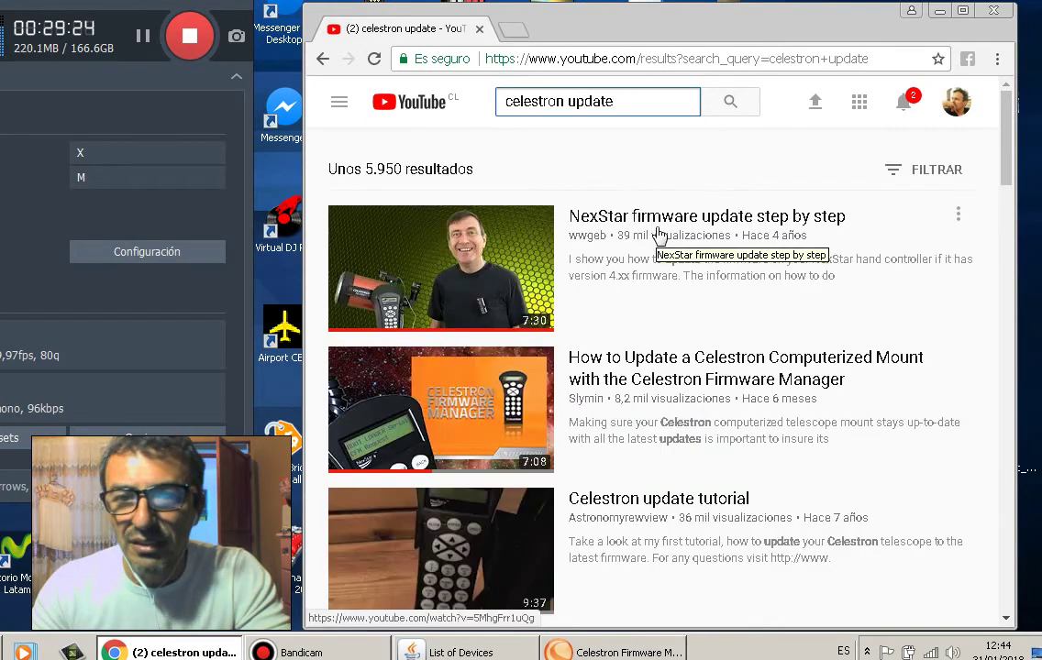
scroll(597, 349, "down", 1)
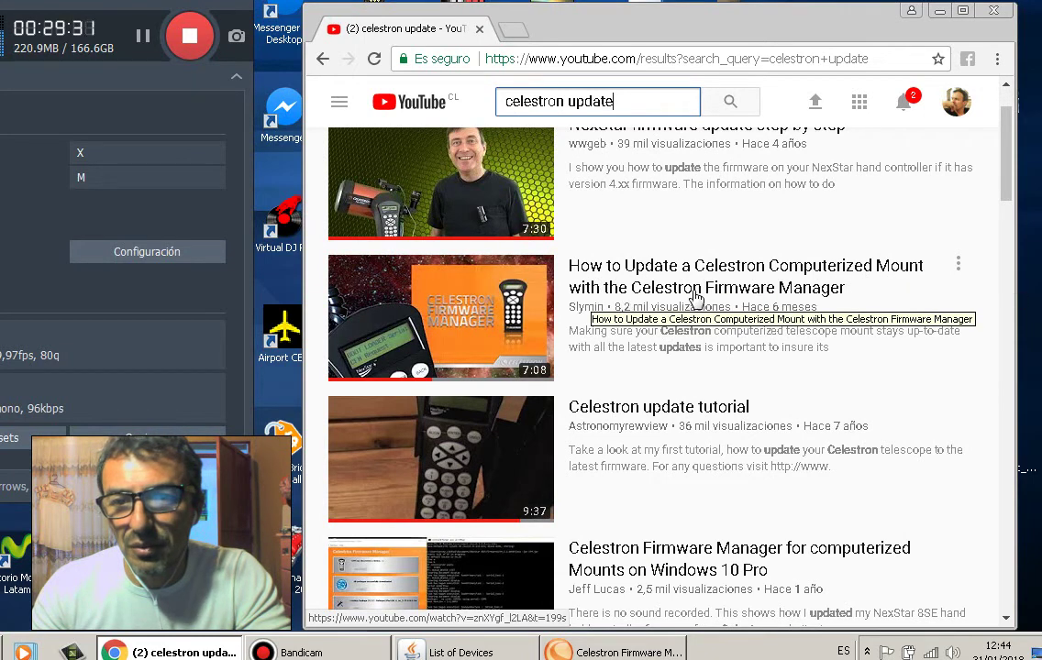
left_click(837, 292)
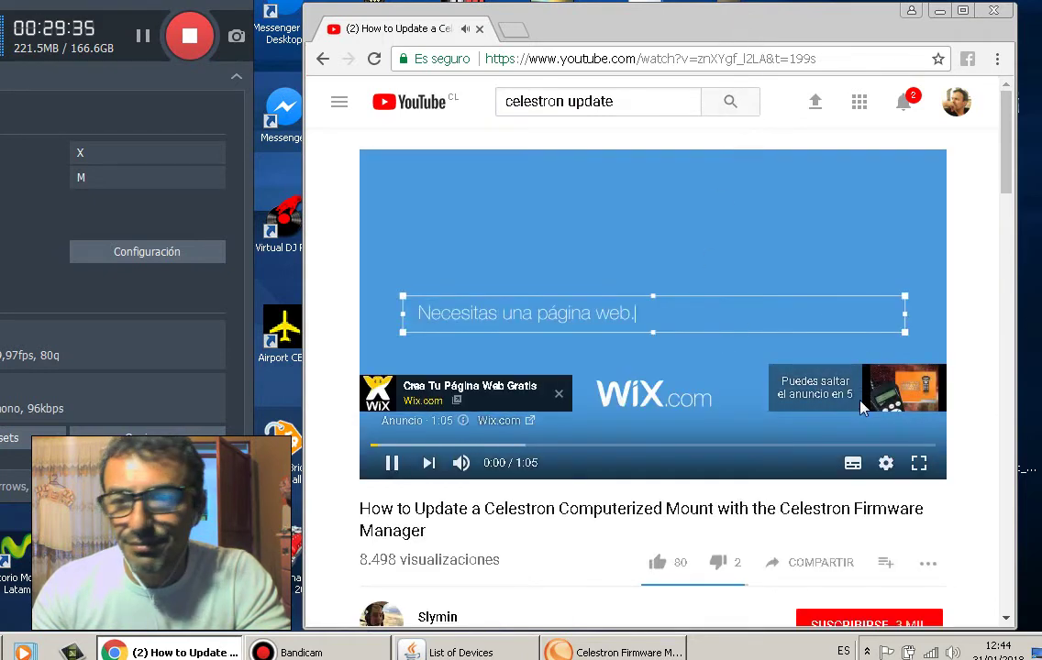
- Skip the advert, rewind the Celestron update video to its beginning and pause it
left_click(390, 463)
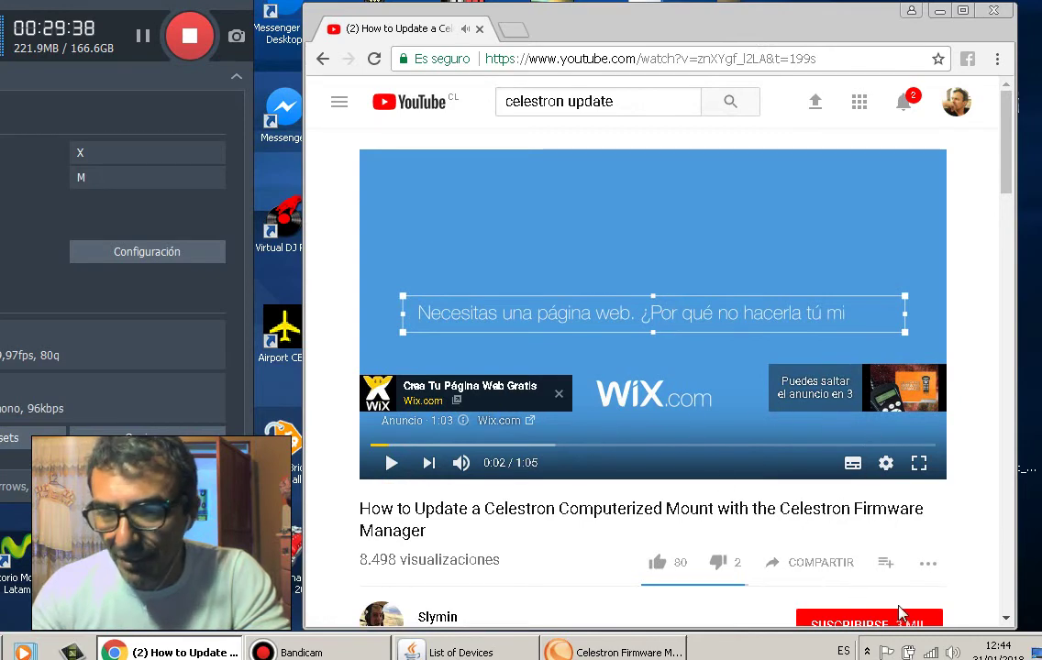
left_click(392, 466)
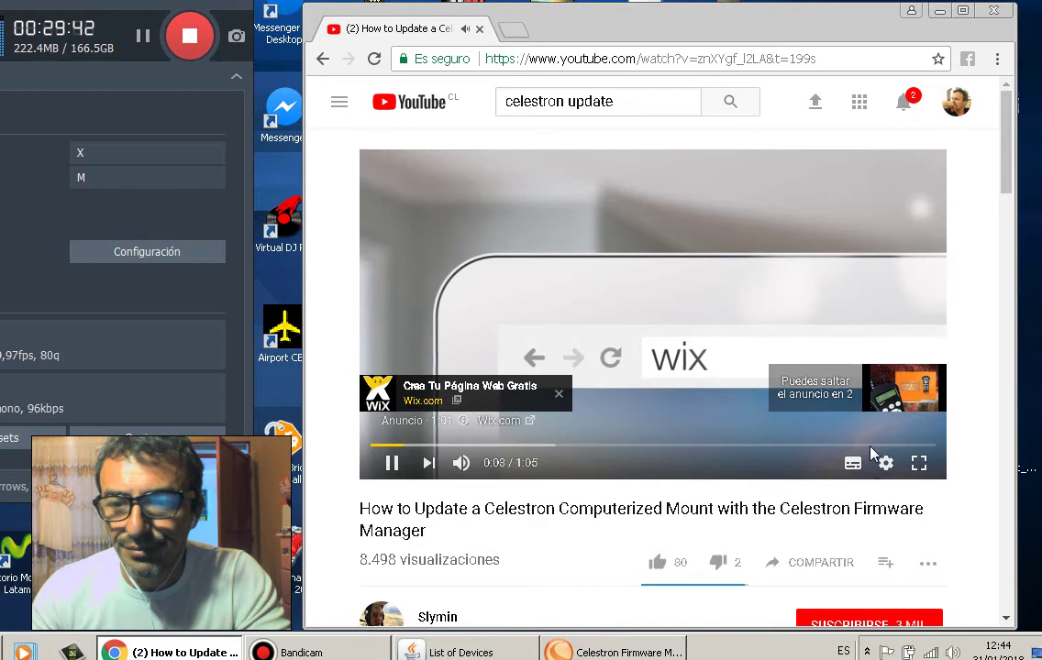
left_click(857, 402)
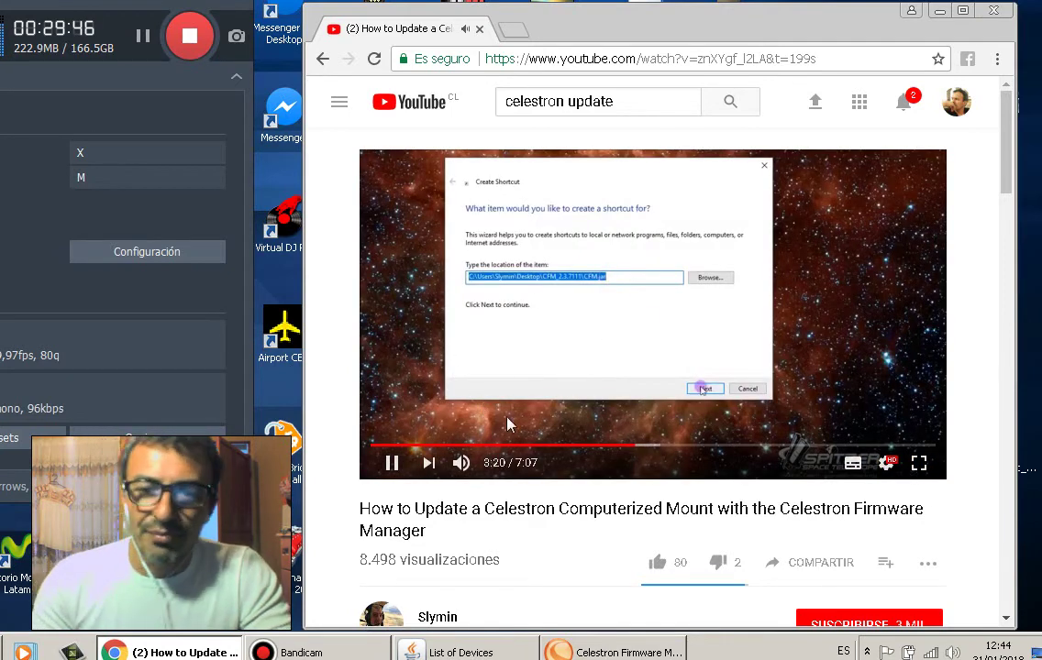
left_click_drag(380, 446, 541, 284)
left_click(503, 336)
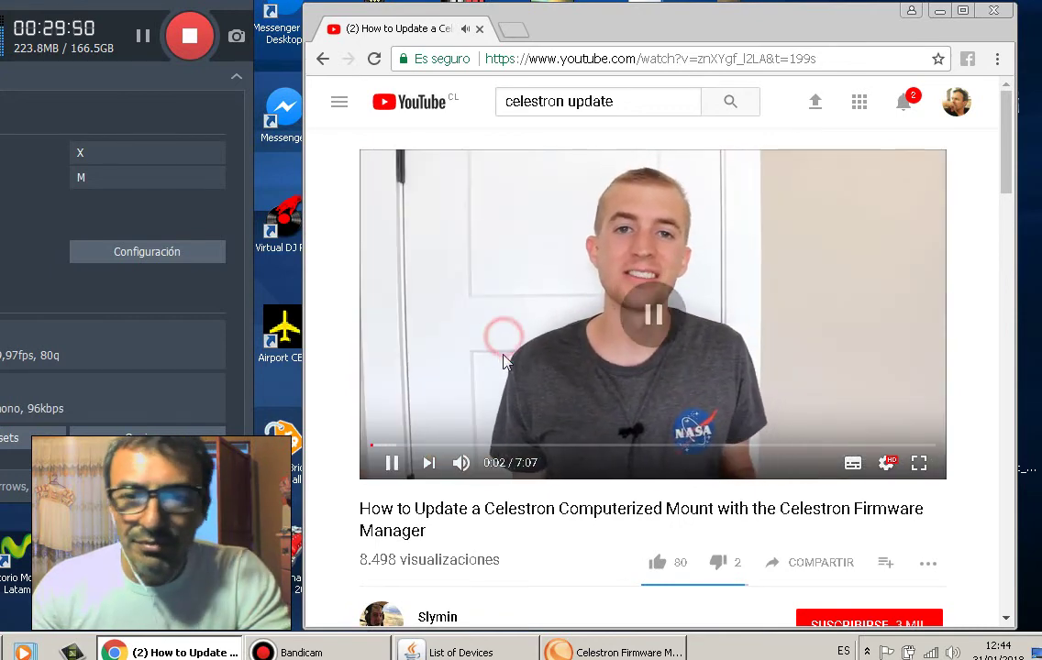
left_click(561, 318)
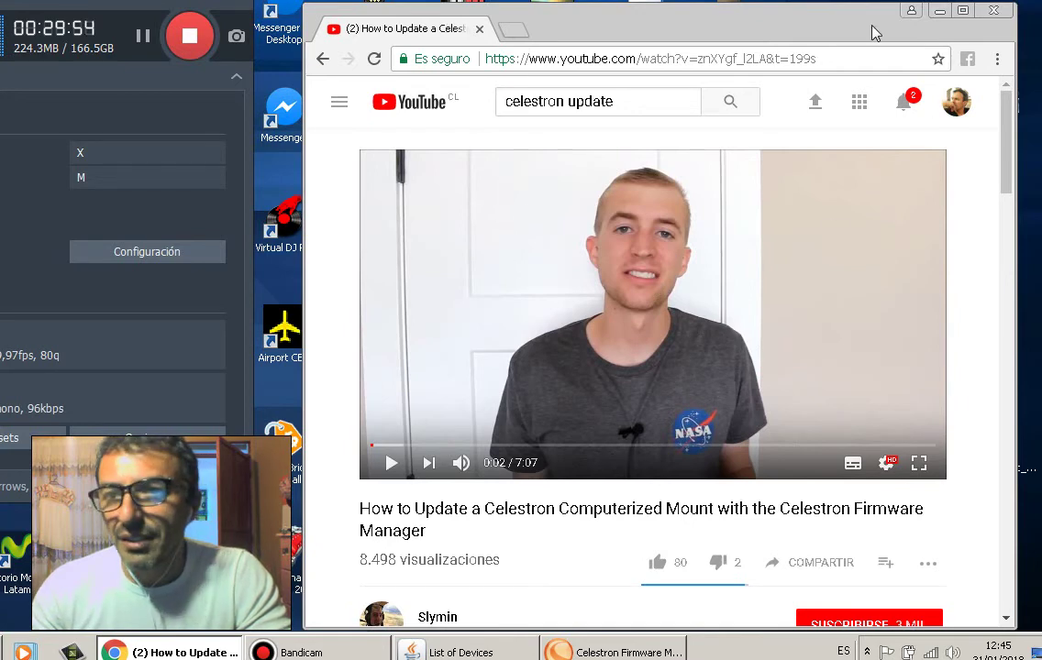
- Shift the browser to uncover the desktop icons, skim the video from 0:24 through 5:07 and pause it
left_click_drag(874, 34, 835, 31)
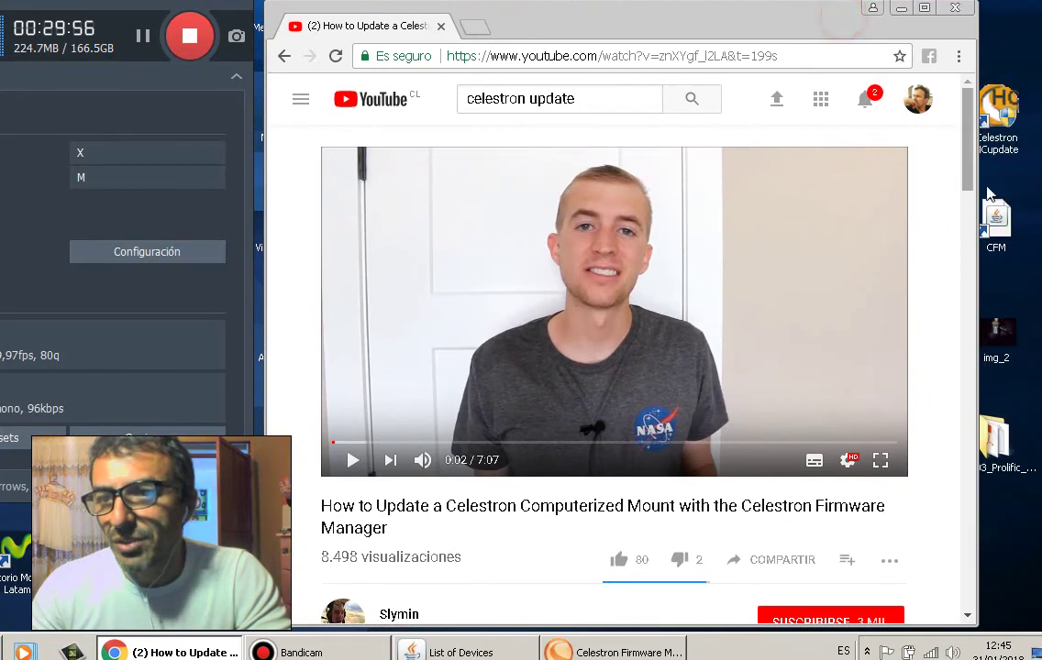
left_click(550, 278)
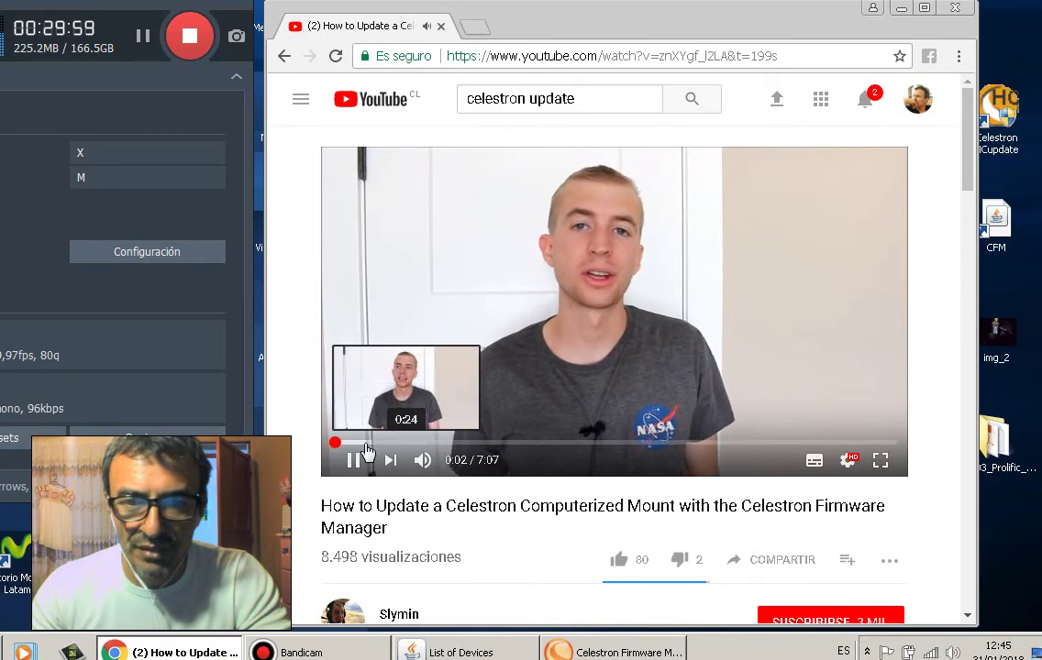
left_click(363, 443)
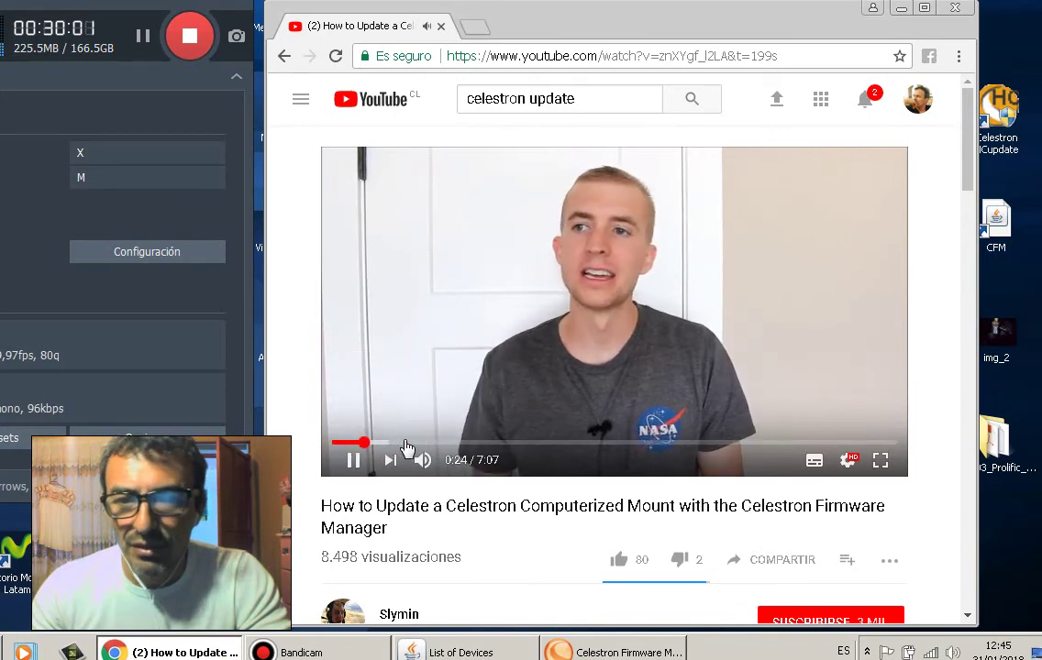
left_click(400, 443)
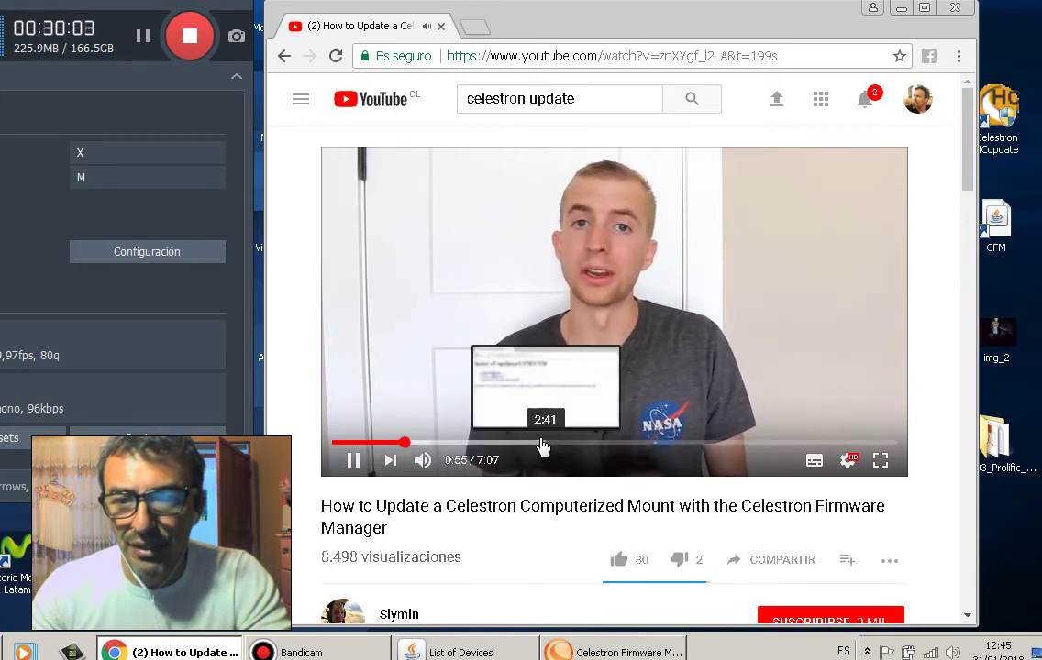
left_click(529, 443)
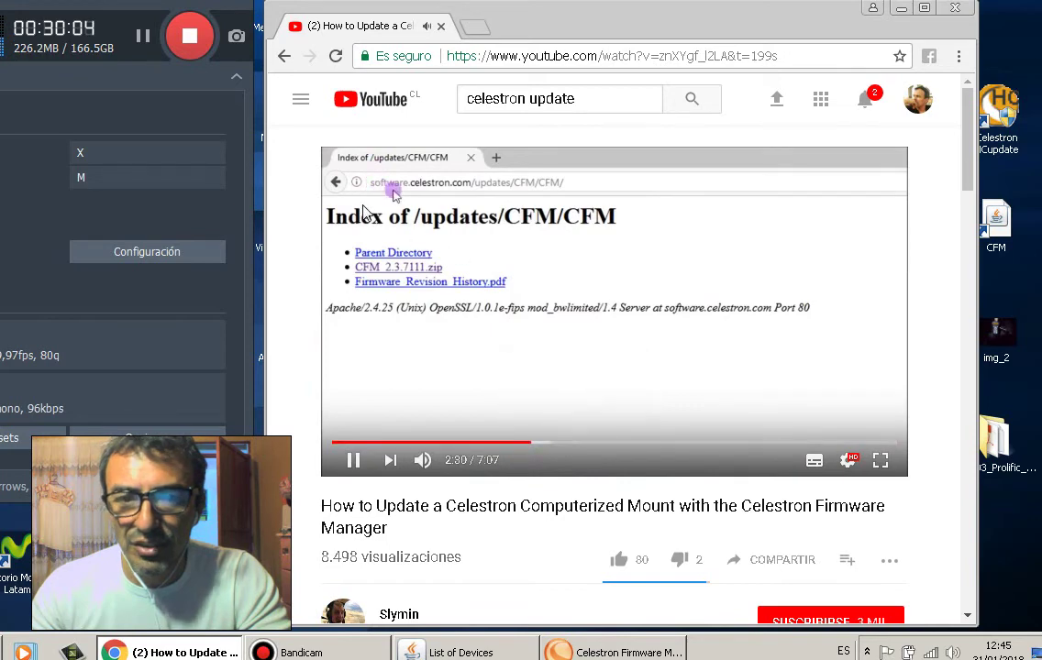
left_click(610, 443)
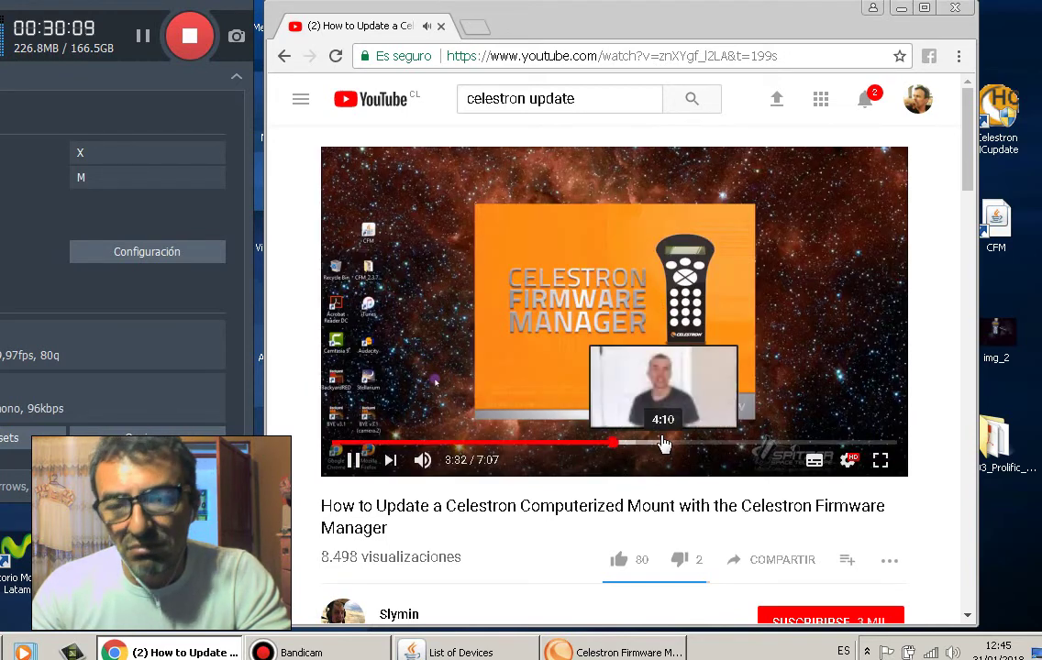
left_click(667, 443)
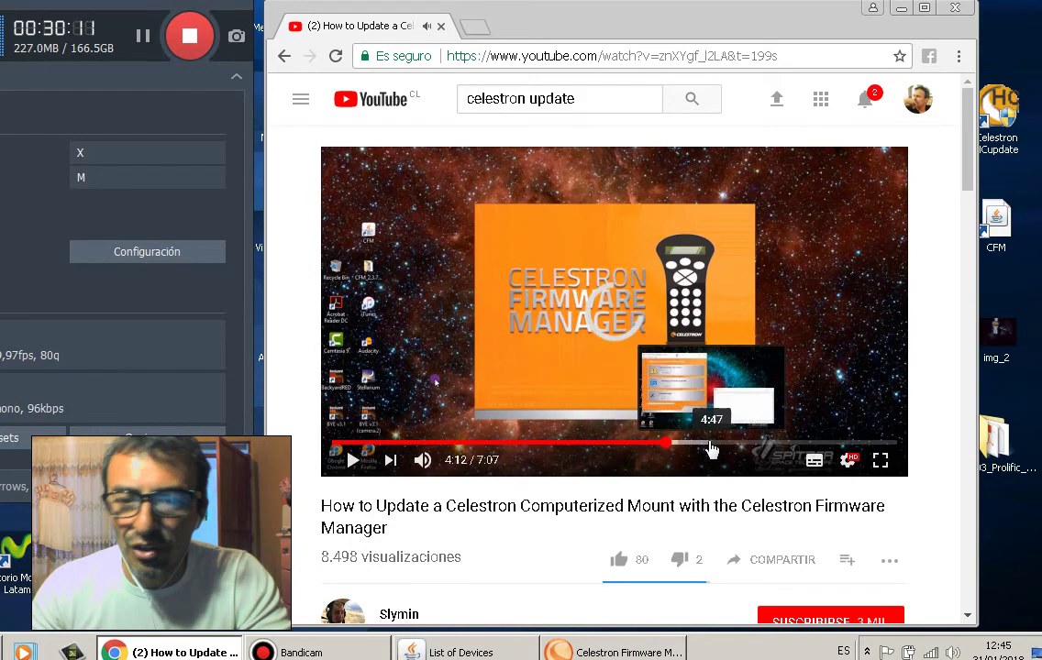
left_click(765, 368)
left_click(689, 444)
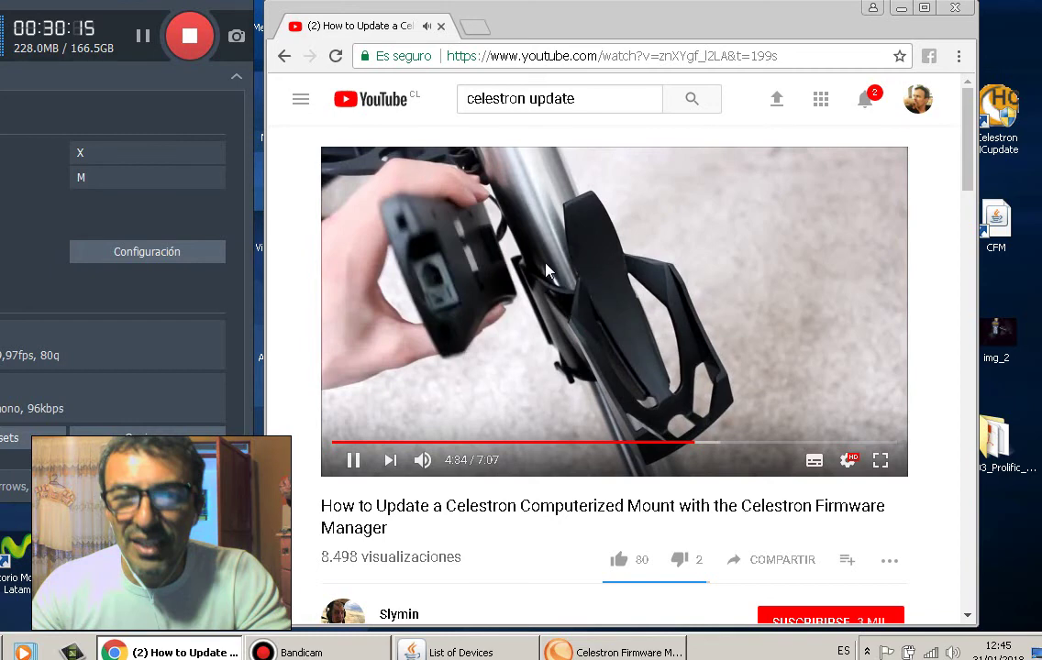
left_click_drag(724, 444, 739, 446)
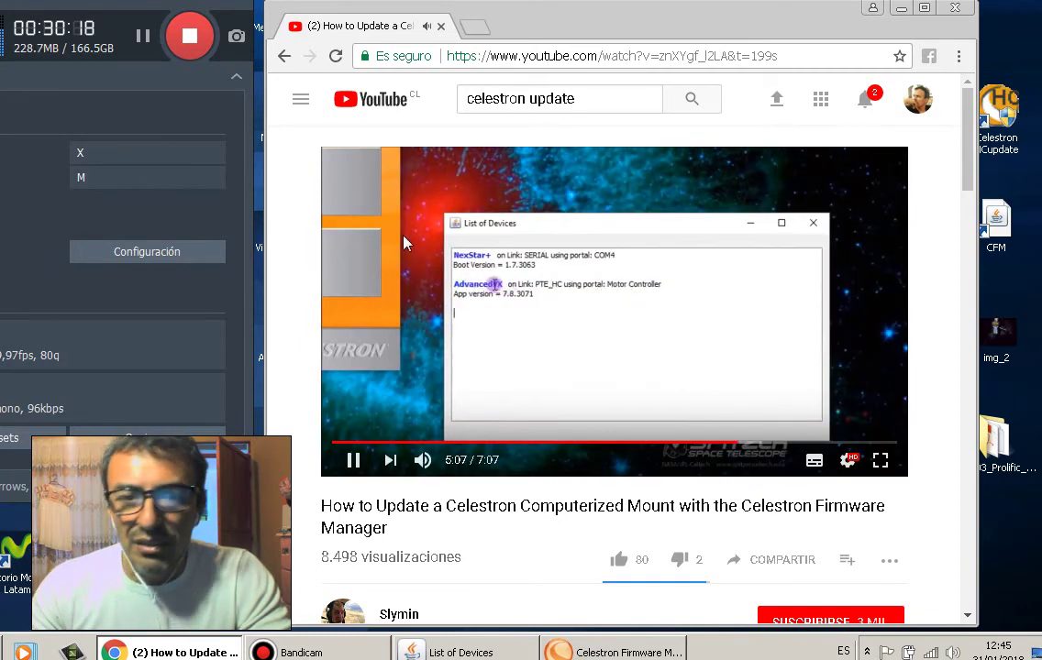
left_click(744, 346)
- Bring the update video's description into view and point out the PL2303 Prolific driver installer folder on the desktop
scroll(745, 353, "down", 2)
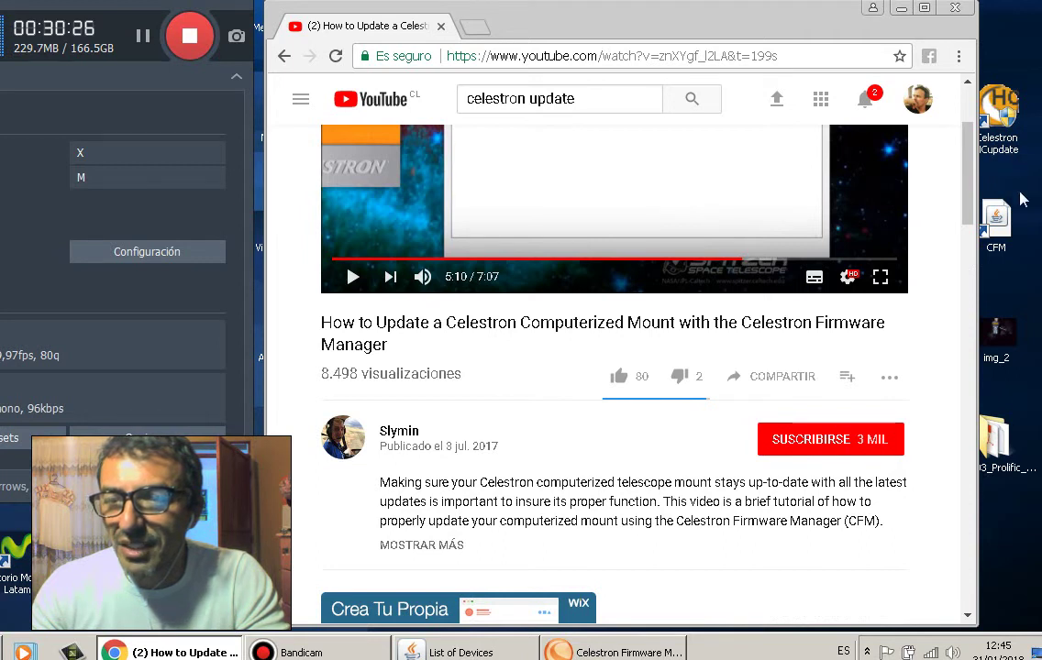
left_click(995, 442)
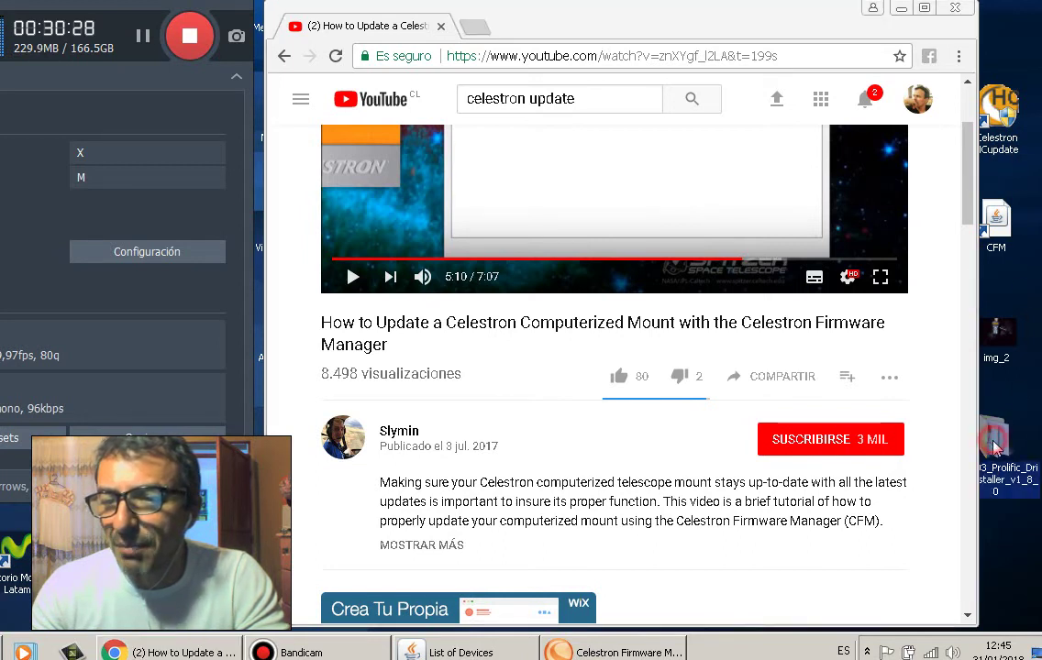
left_click(283, 292)
- Expand the update video's description, examine it for download links and skim the suggested Celestron videos below it
scroll(511, 332, "down", 4)
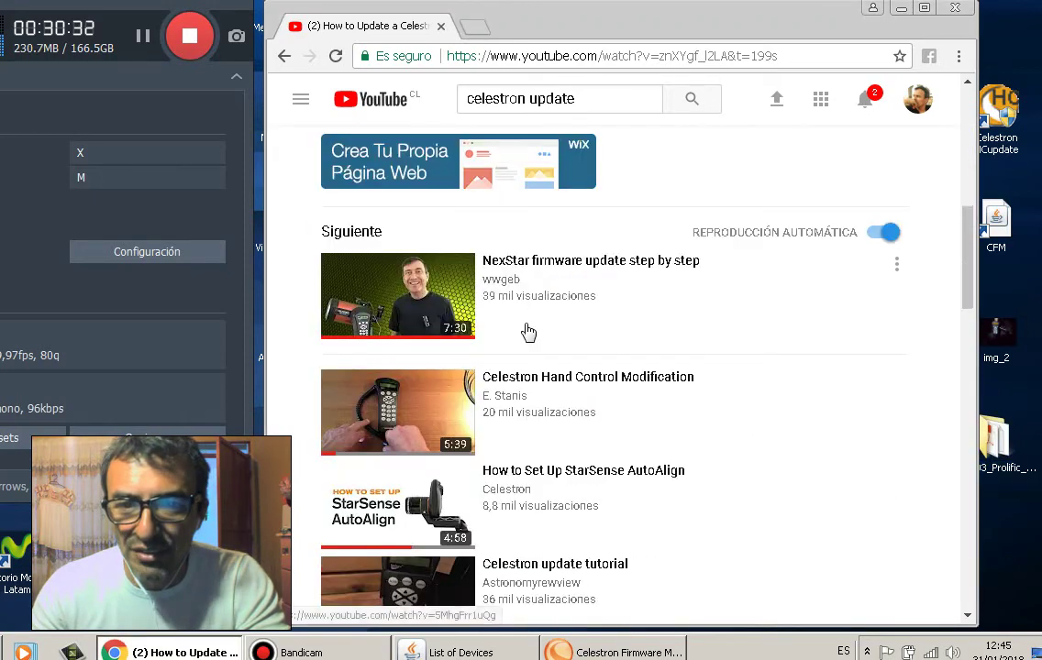
scroll(529, 327, "up", 3)
left_click(418, 362)
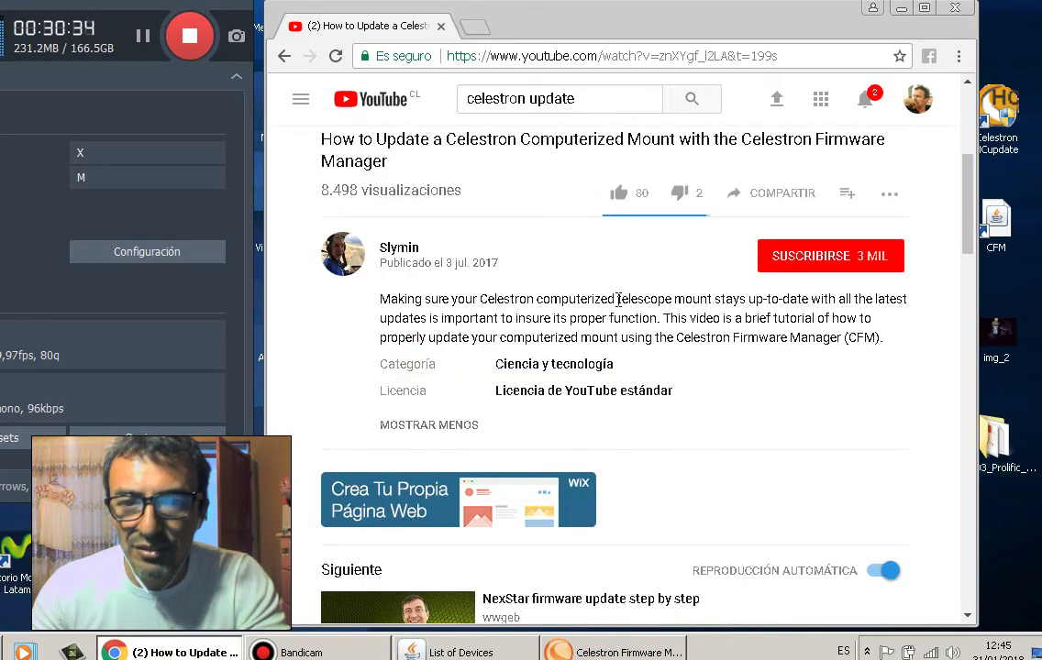
scroll(574, 272, "up", 1)
scroll(576, 272, "down", 3)
scroll(574, 272, "down", 5)
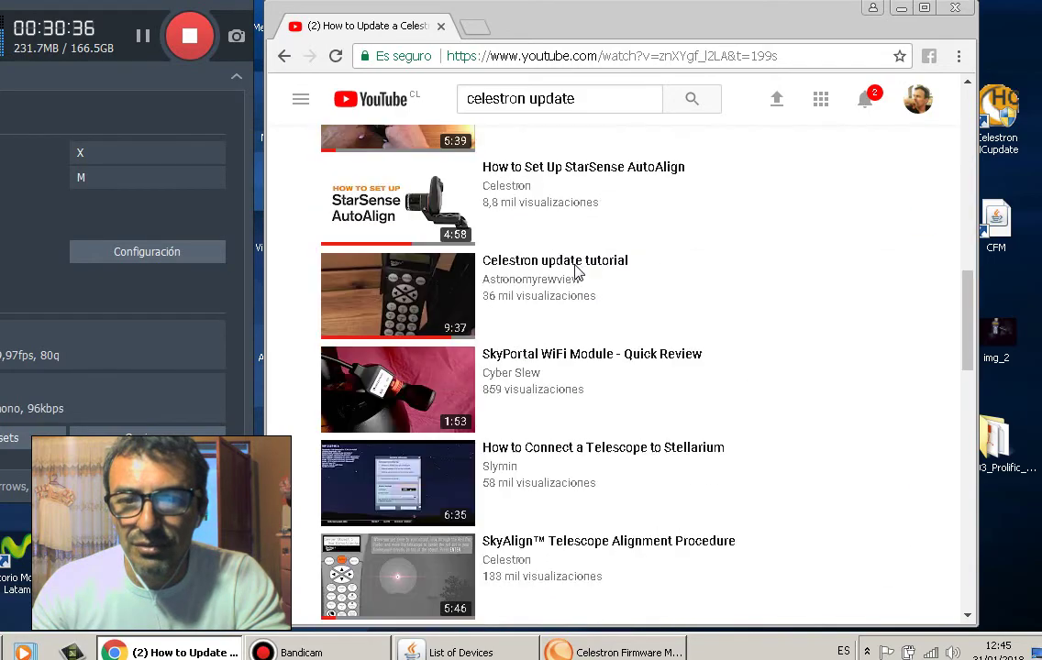
scroll(575, 273, "up", 8)
scroll(577, 272, "up", 4)
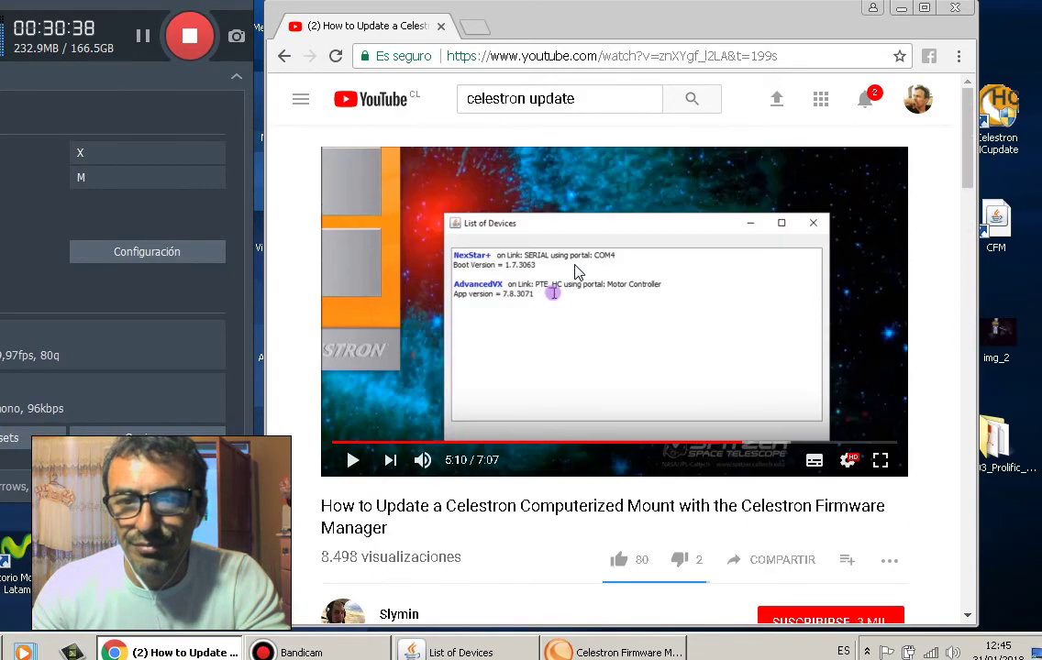
- Maximize the browser to check the video's description, comments and related videos, and restore the window to its smaller size
scroll(578, 273, "down", 3)
left_click(926, 9)
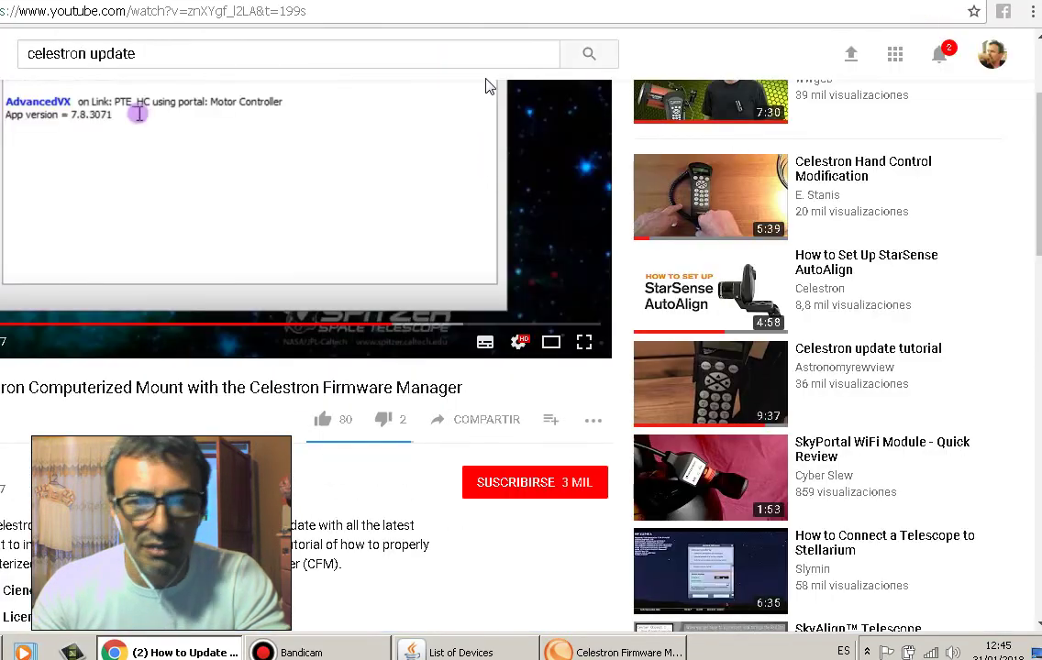
scroll(377, 454, "down", 3)
scroll(372, 444, "down", 1)
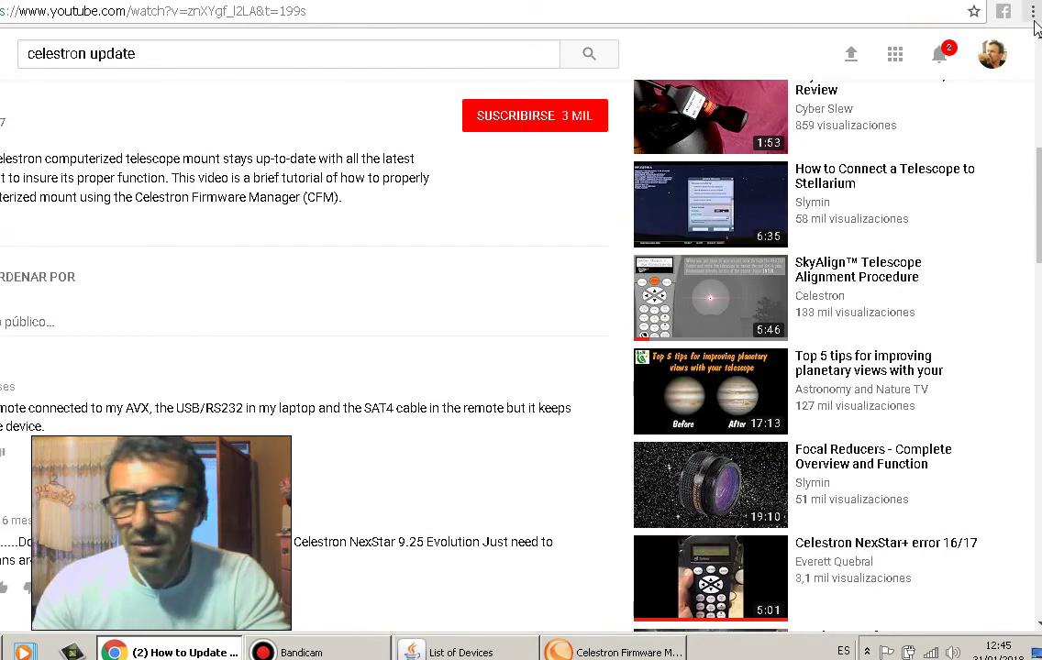
key("super+Down")
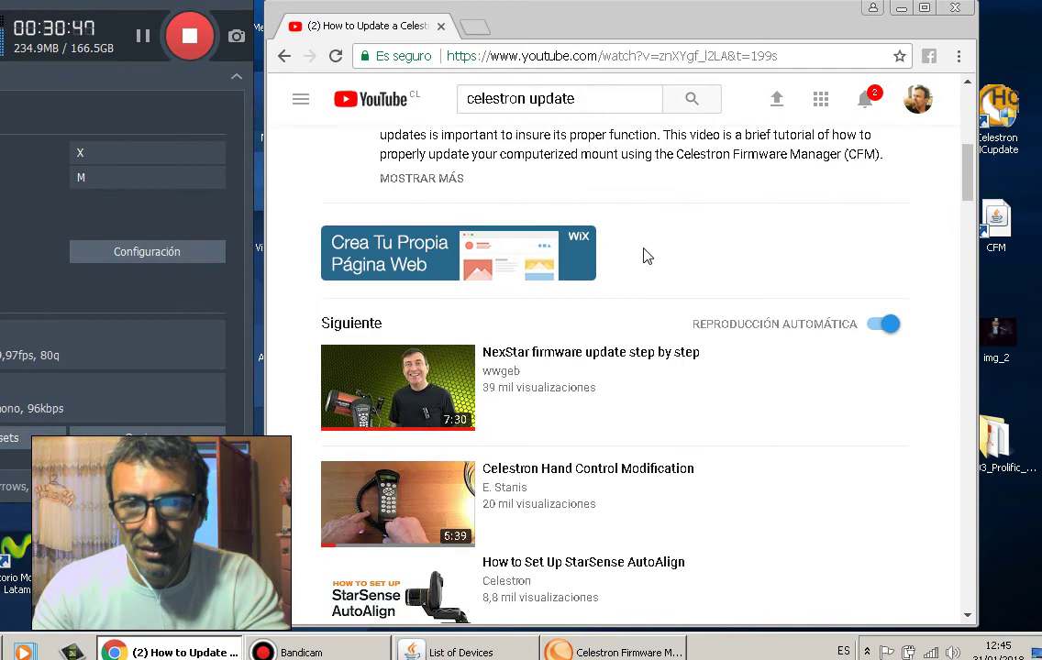
- Expand the video's description again and examine its full text and publication details
scroll(579, 225, "up", 1)
left_click(428, 276)
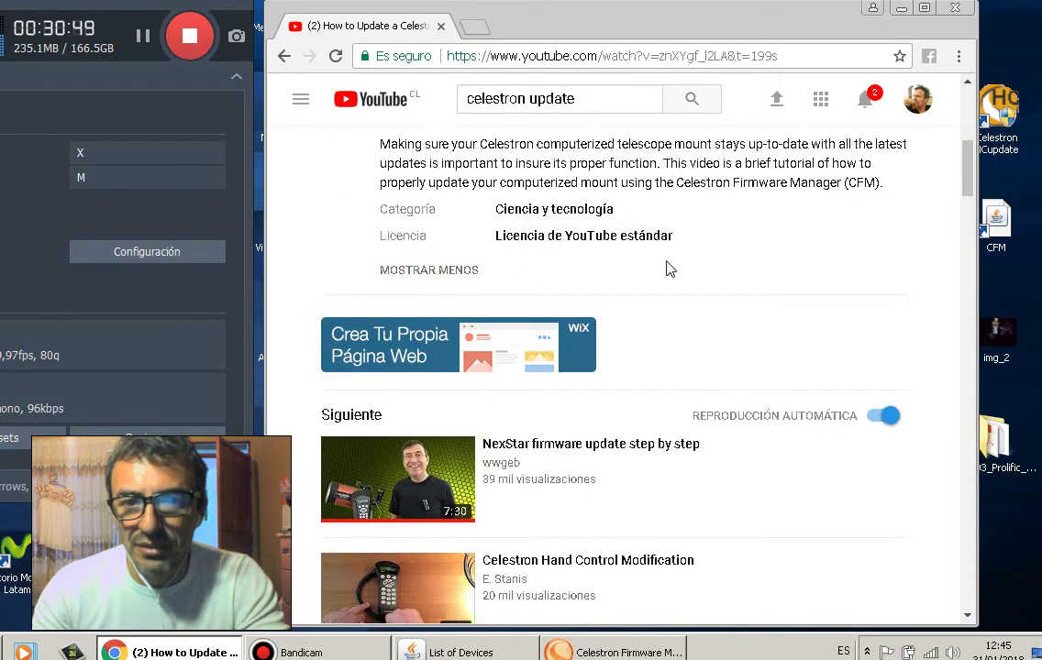
scroll(659, 266, "down", 2)
scroll(669, 266, "up", 1)
scroll(670, 294, "up", 2)
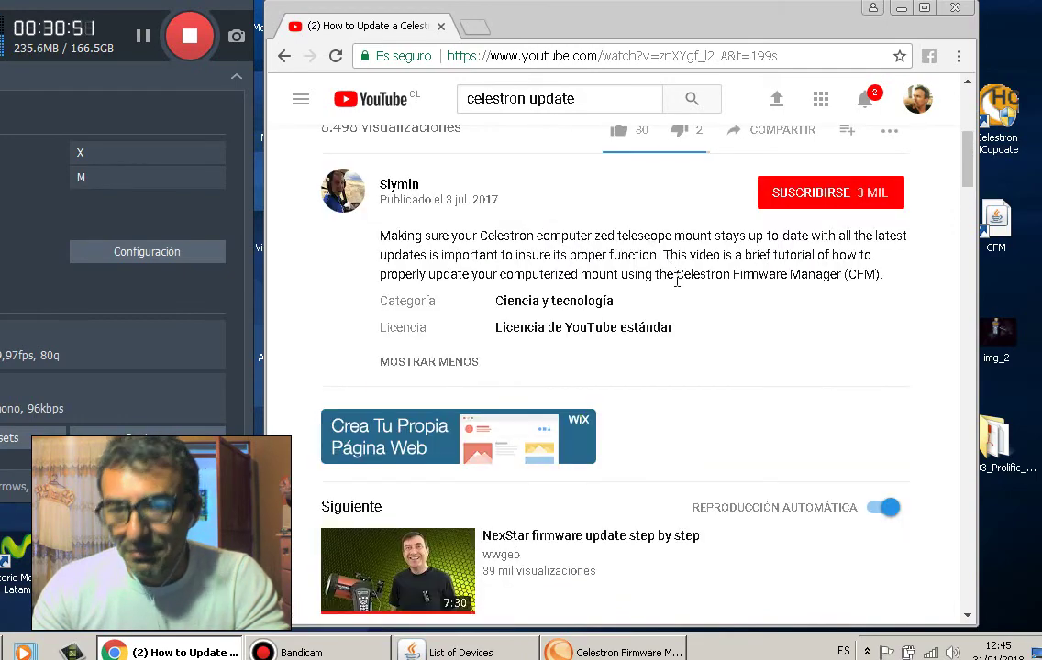
scroll(678, 303, "up", 1)
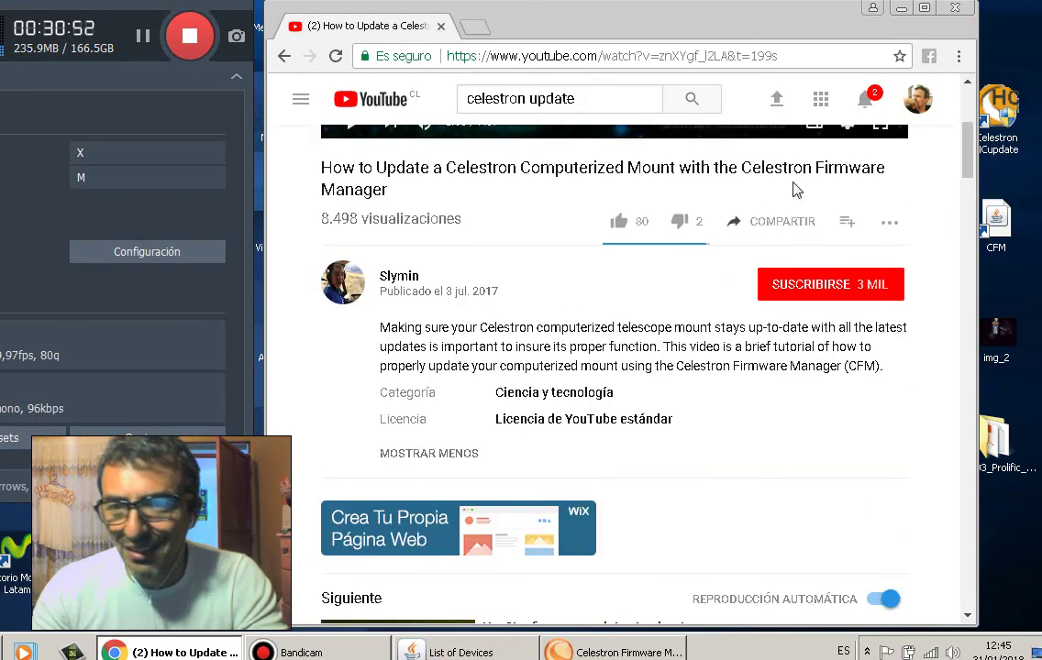
- Read the viewer comments on the update video in the maximized browser, and close it to return to Celestron Firmware Manager
left_click(924, 8)
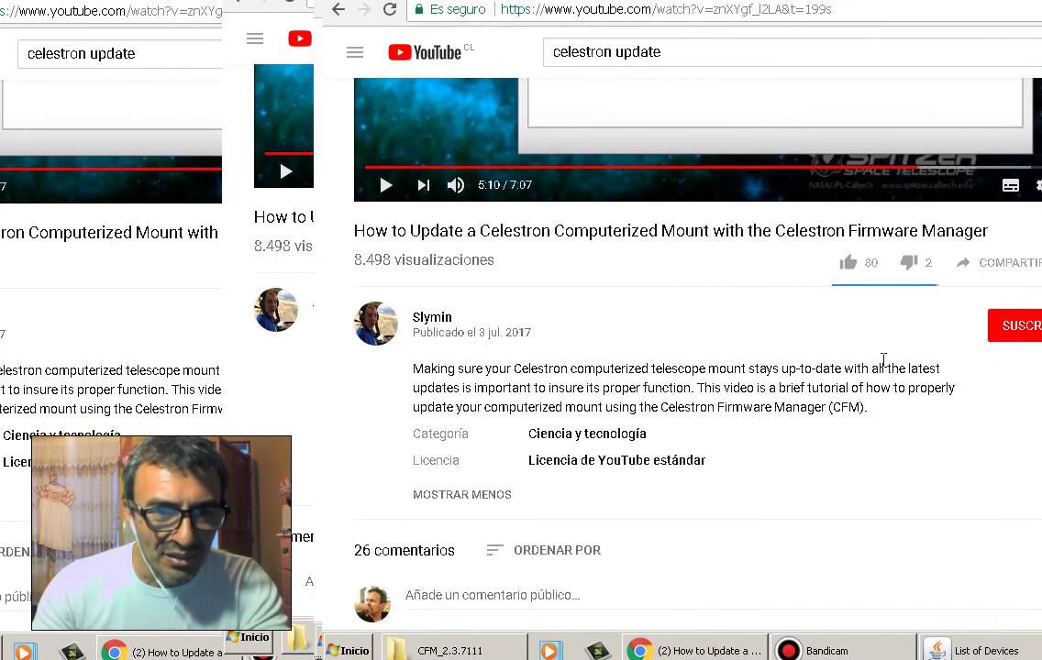
scroll(972, 422, "down", 4)
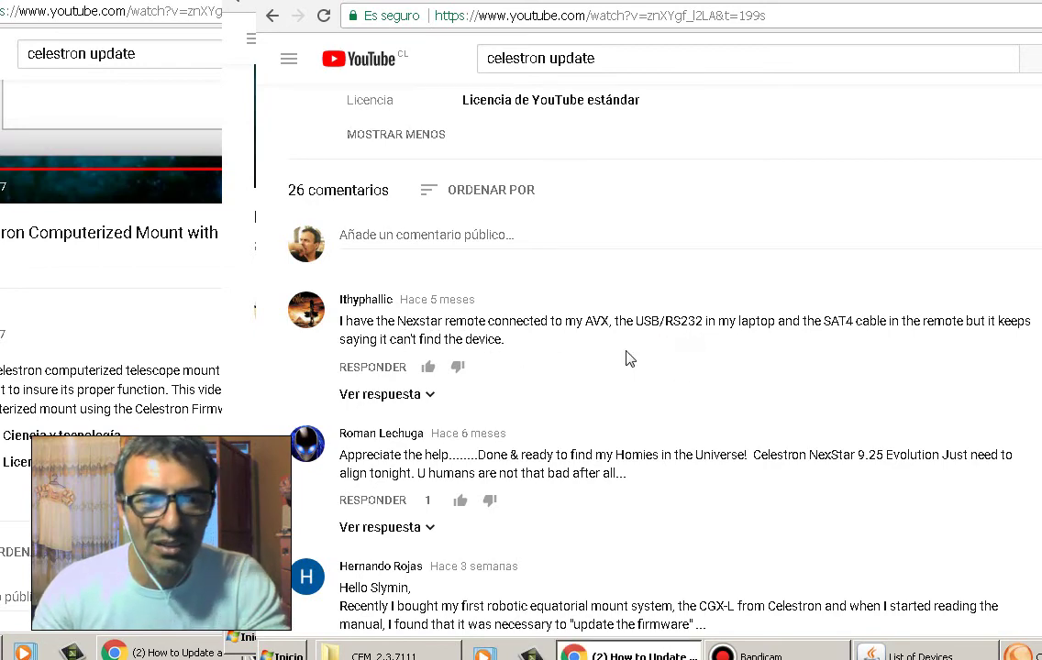
scroll(627, 357, "down", 2)
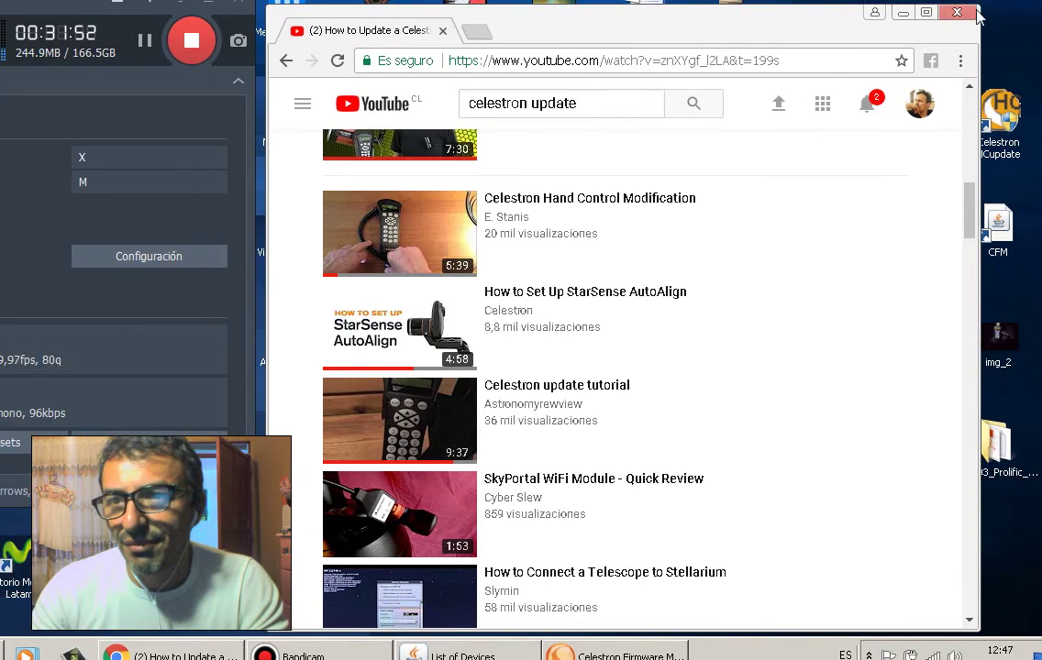
left_click(946, 10)
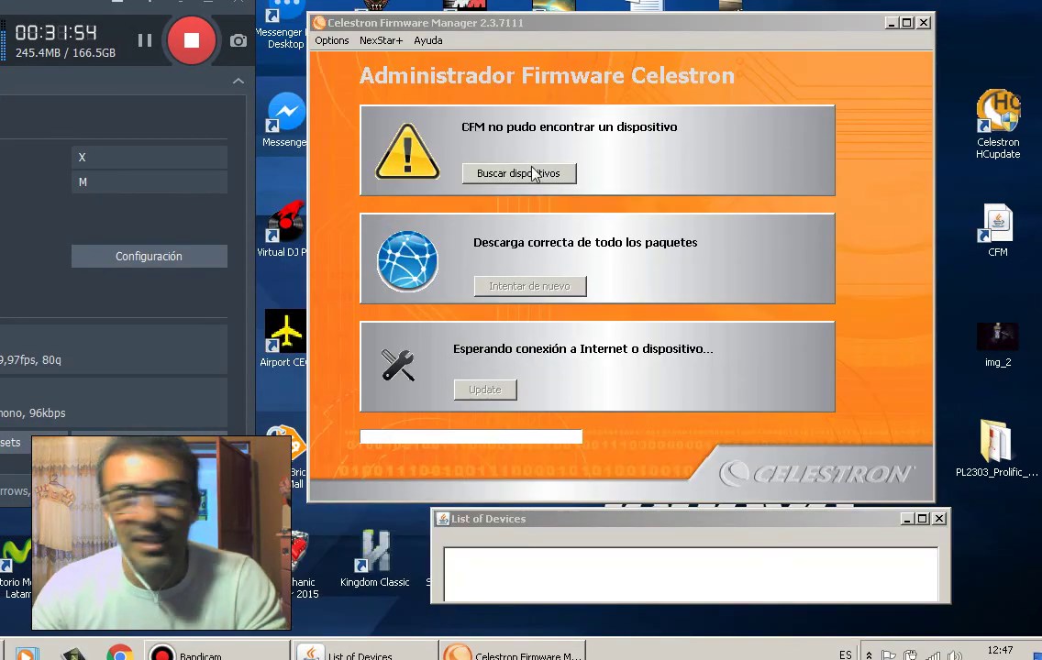